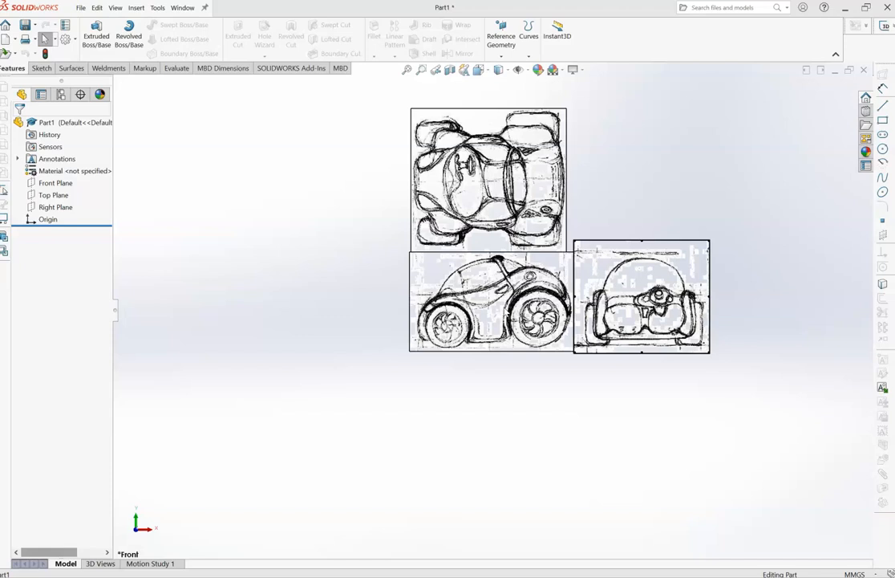
pyautogui.hotkey('alt', 'Tab')
pyautogui.hotkey('alt', 'Tab')
pyautogui.hotkey('alt', 'Tab')
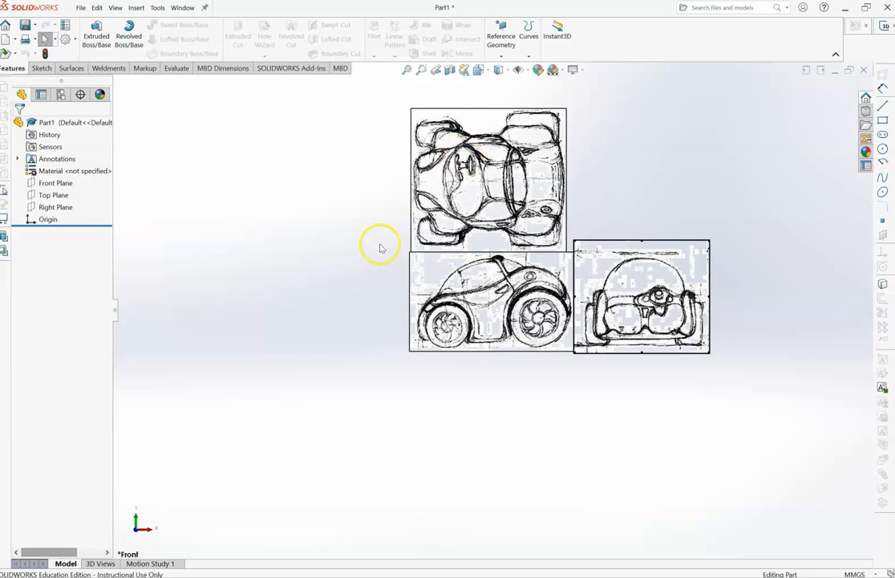
pyautogui.hotkey('alt', 'Tab')
pyautogui.hotkey('alt', 'Tab')
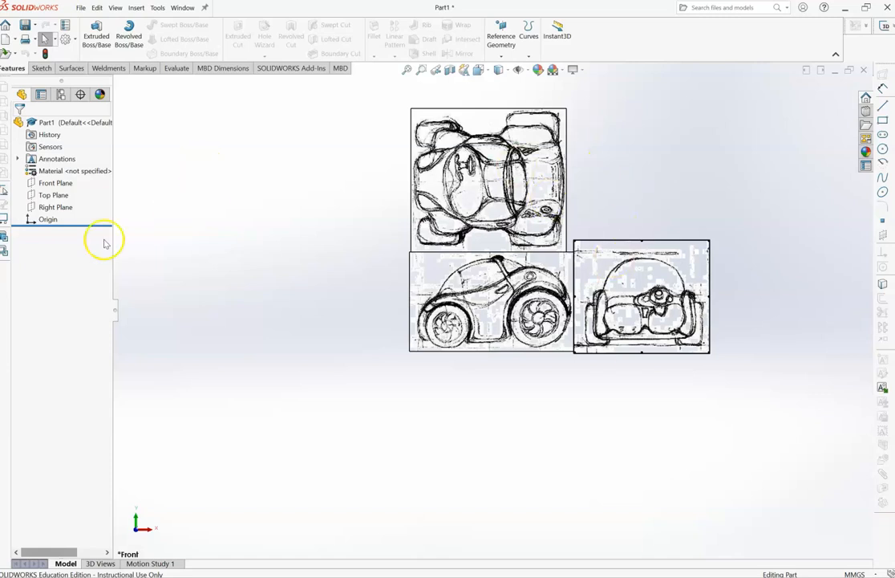
# - Reposition the side-view car picture over the origin and move the front-view picture clear of it
pyautogui.click(47, 221)
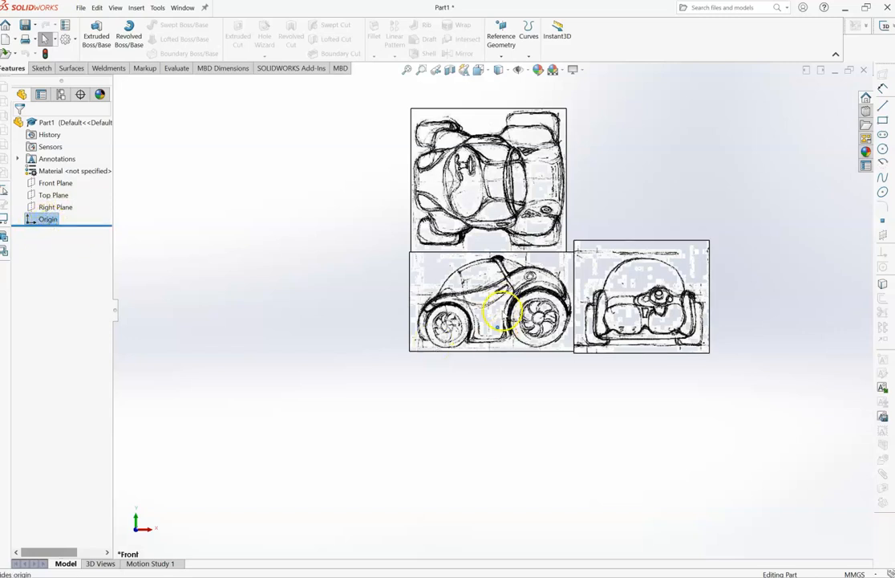
pyautogui.click(516, 301)
pyautogui.moveTo(517, 304); pyautogui.dragTo(515, 306)
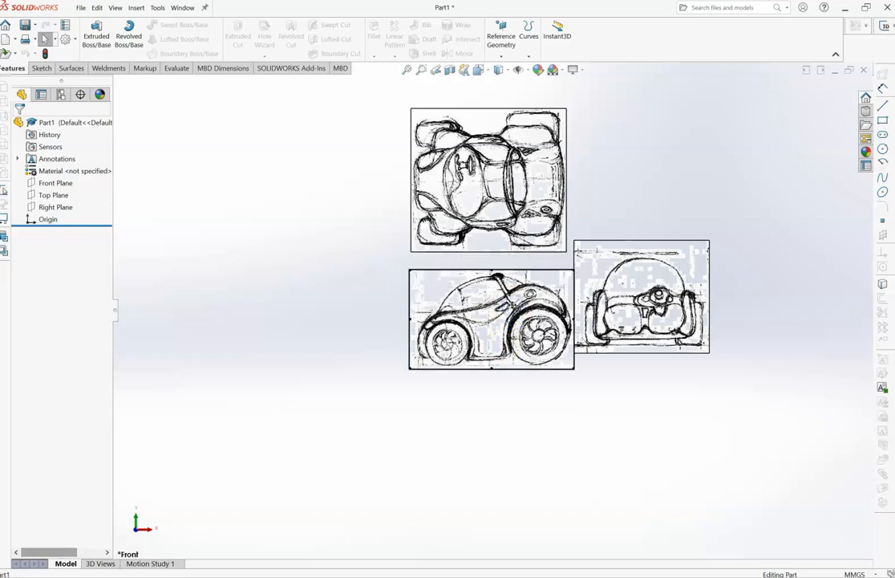
pyautogui.click(47, 220)
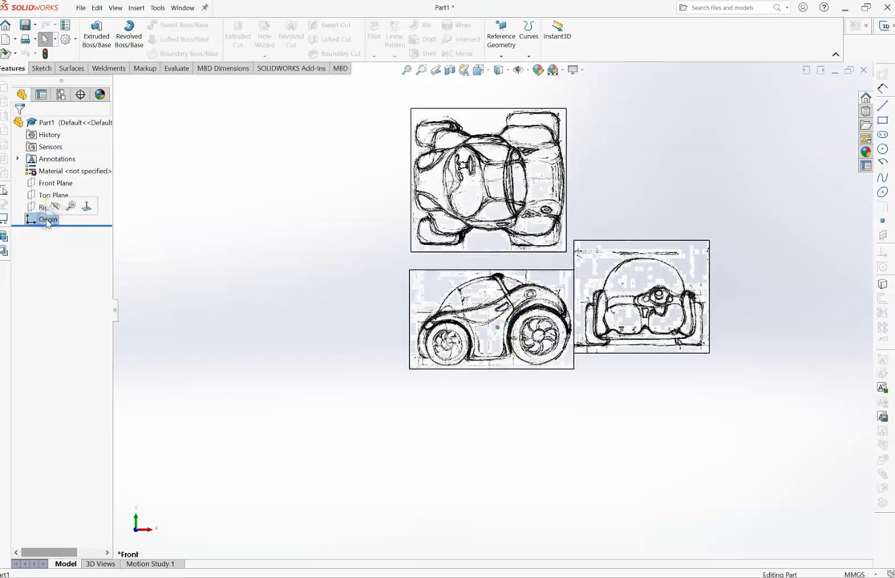
pyautogui.moveTo(499, 314); pyautogui.dragTo(512, 316)
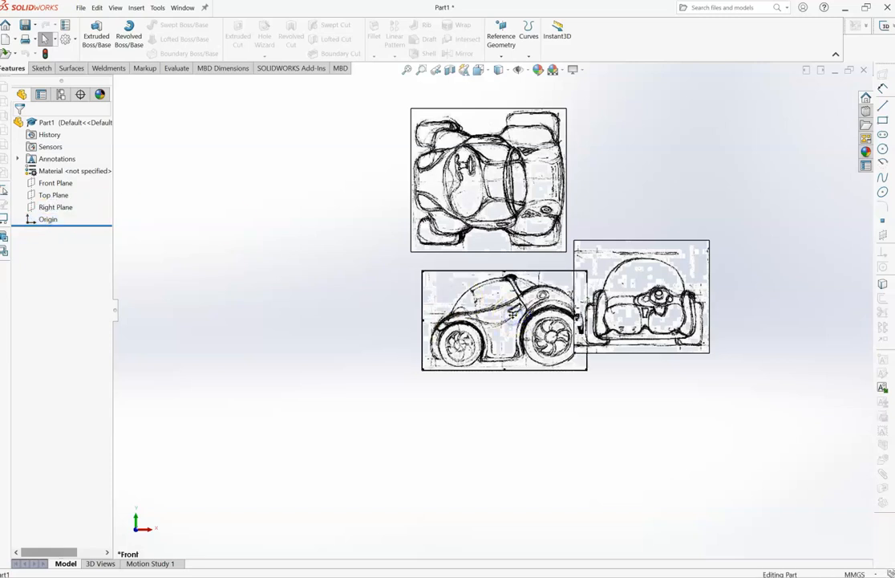
pyautogui.click(46, 220)
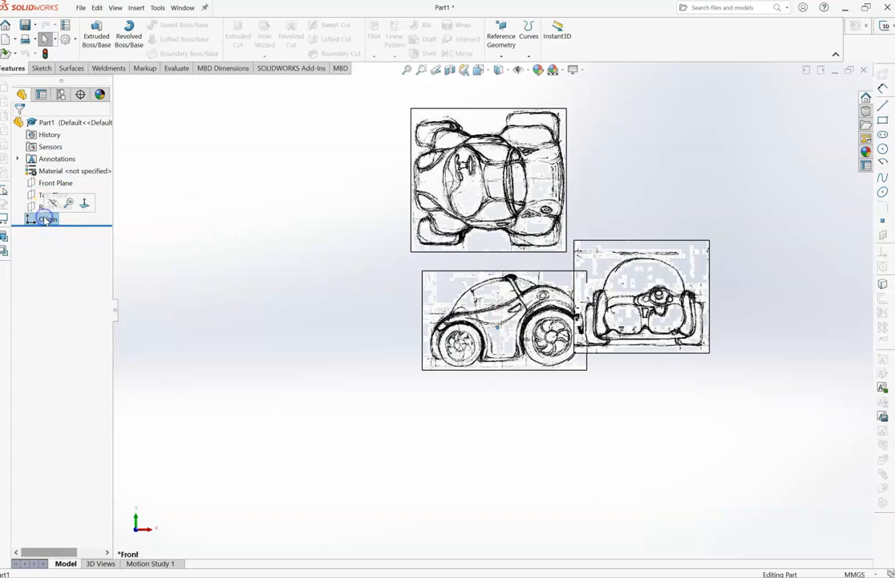
pyautogui.moveTo(623, 296)
pyautogui.mouseDown()
pyautogui.moveTo(678, 265)
pyautogui.moveTo(684, 240)
pyautogui.mouseUp()
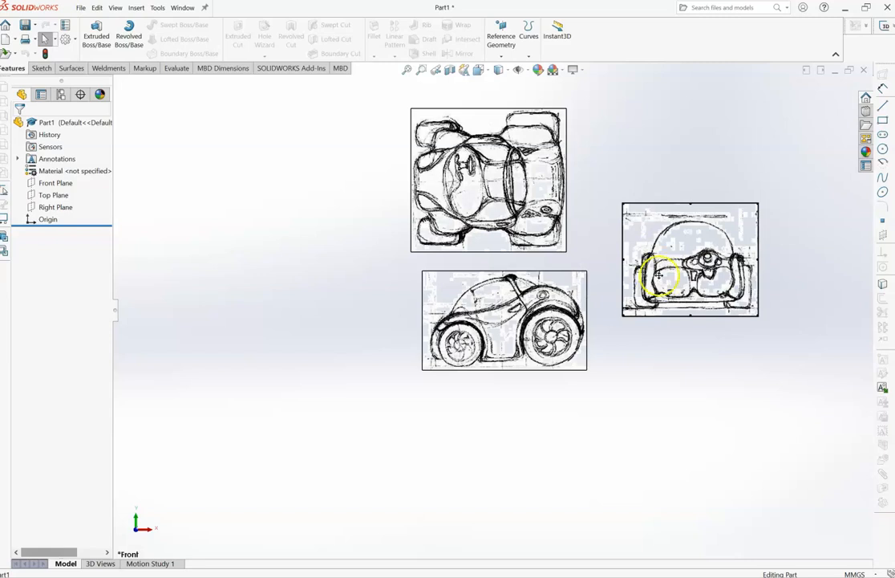
# - Start a sketch on the Front Plane with the Spline tool, framing the side-view car picture for tracing
pyautogui.click(490, 325)
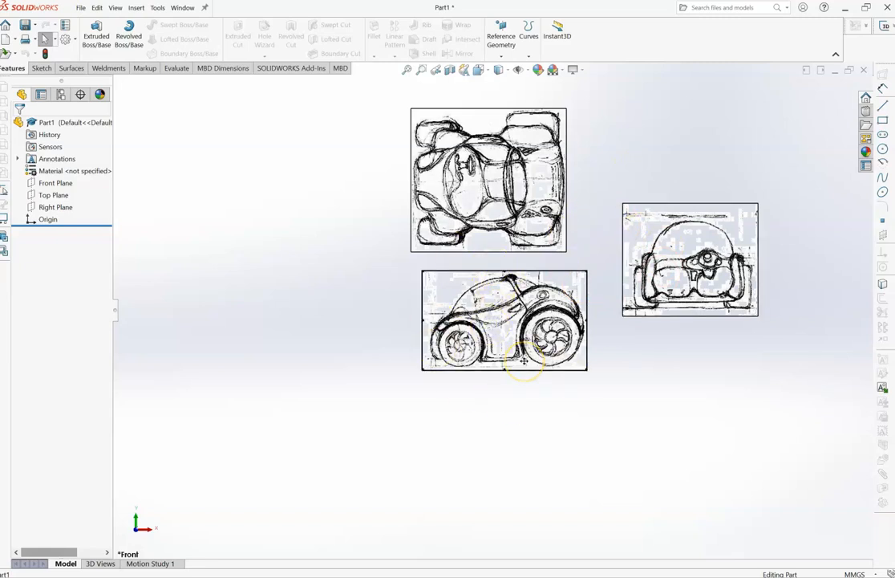
pyautogui.click(56, 183)
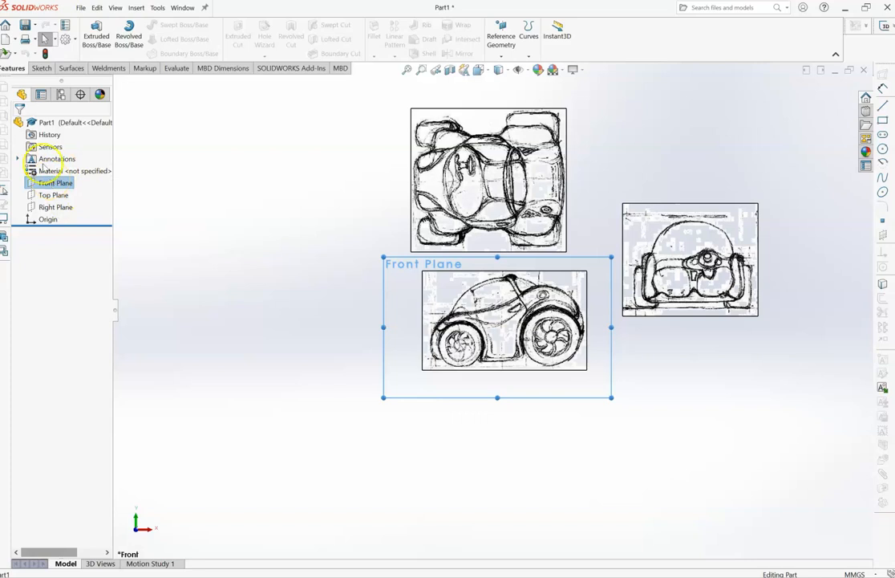
pyautogui.click(41, 69)
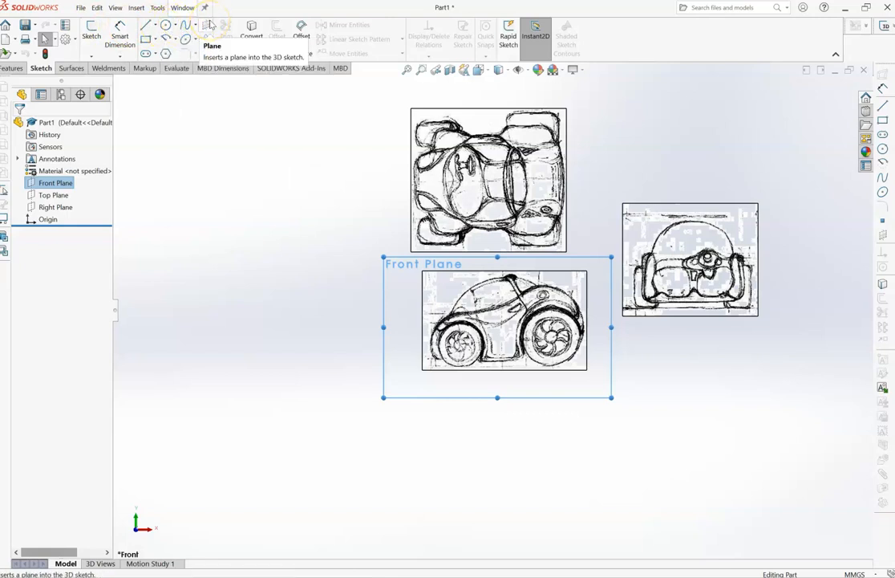
pyautogui.click(184, 25)
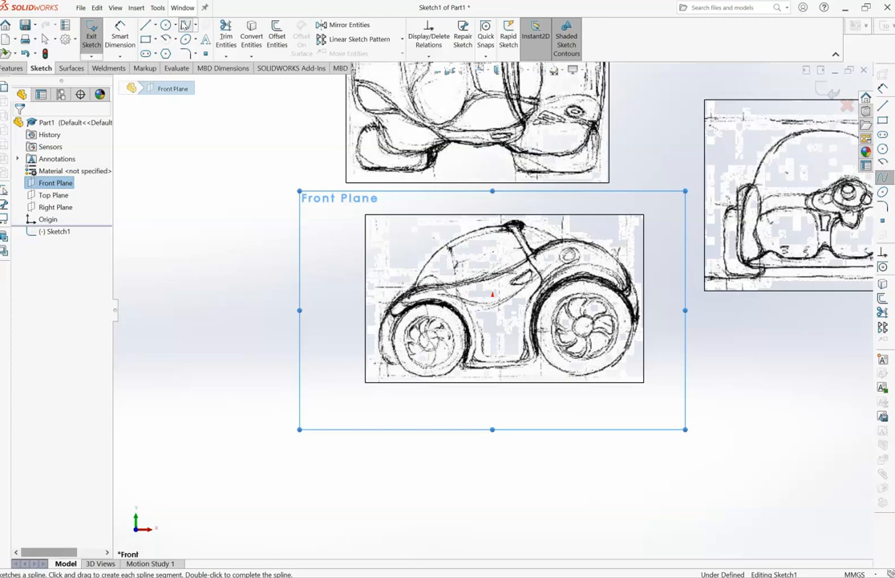
pyautogui.scroll(-5, 436, 300)
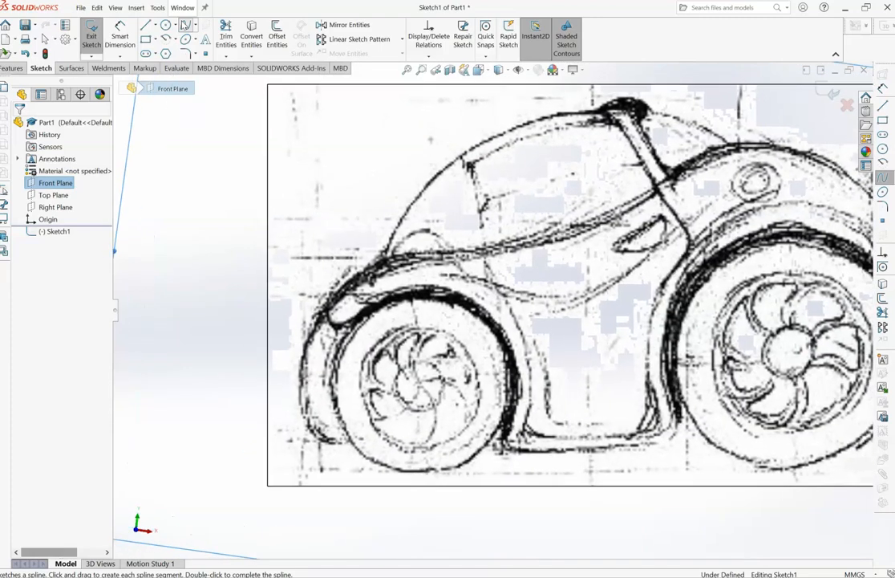
pyautogui.scroll(2, 462, 353)
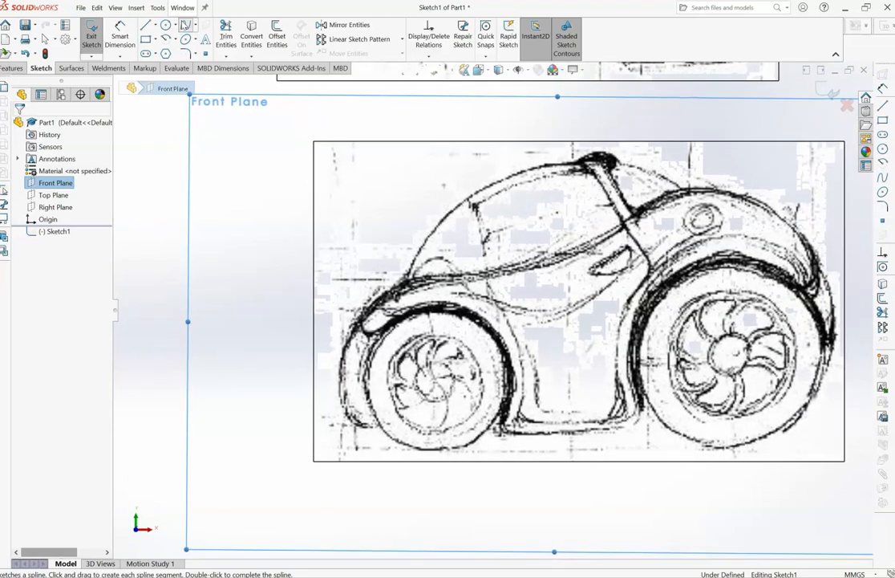
pyautogui.click(185, 25)
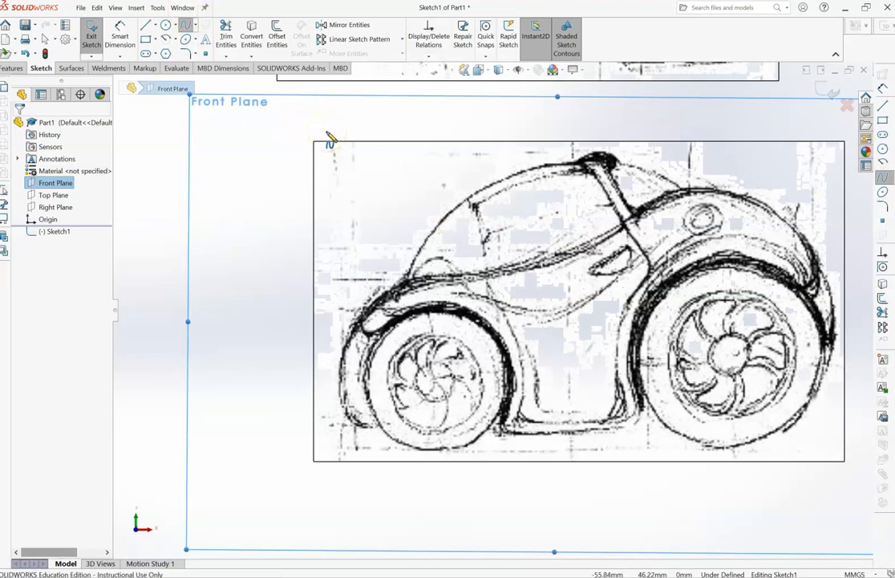
pyautogui.scroll(3, 329, 141)
pyautogui.click(356, 177)
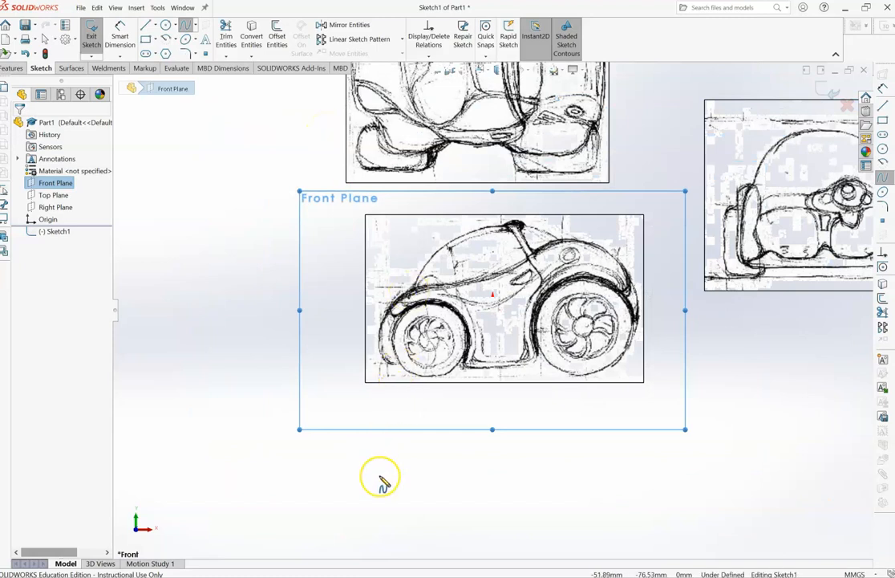
pyautogui.scroll(2, 381, 479)
pyautogui.scroll(-3, 384, 481)
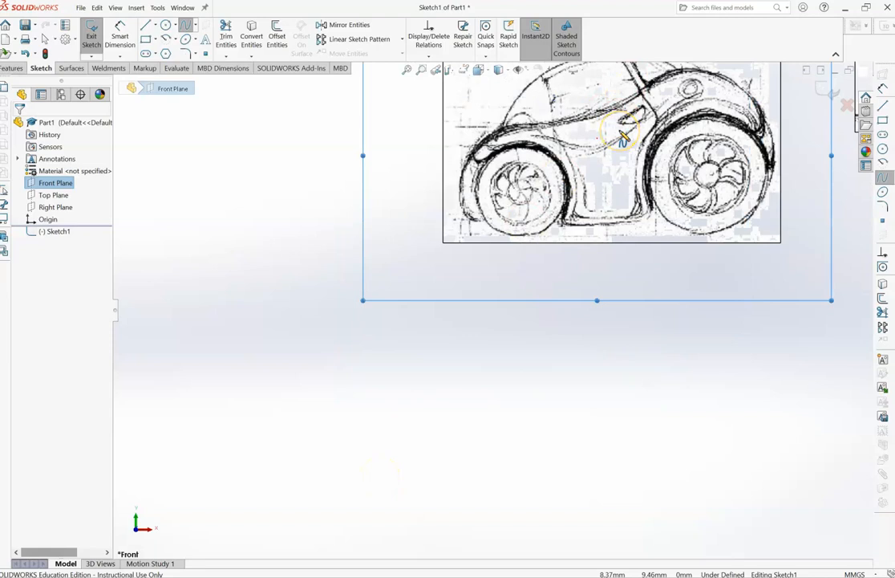
pyautogui.click(421, 70)
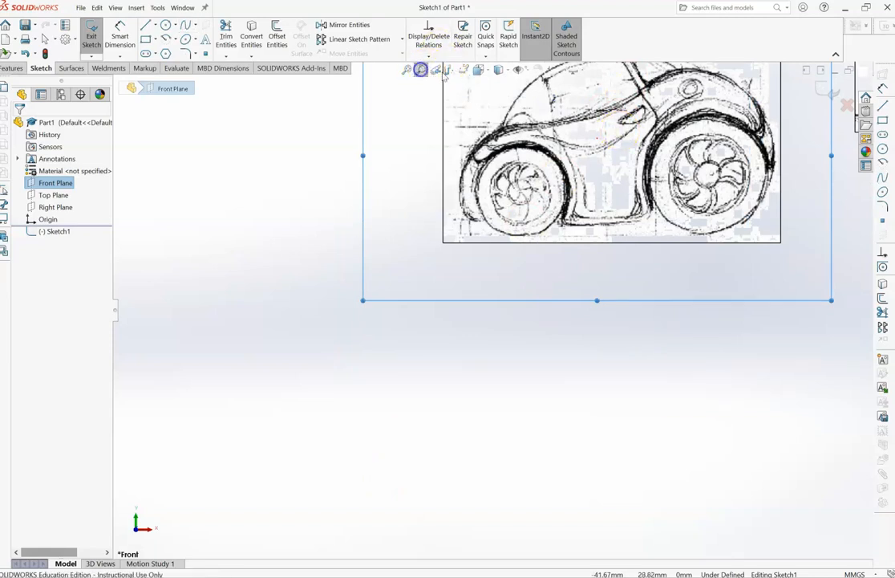
pyautogui.moveTo(797, 243)
pyautogui.mouseDown()
pyautogui.moveTo(550, 100)
pyautogui.moveTo(468, 20)
pyautogui.moveTo(434, 10)
pyautogui.mouseUp()
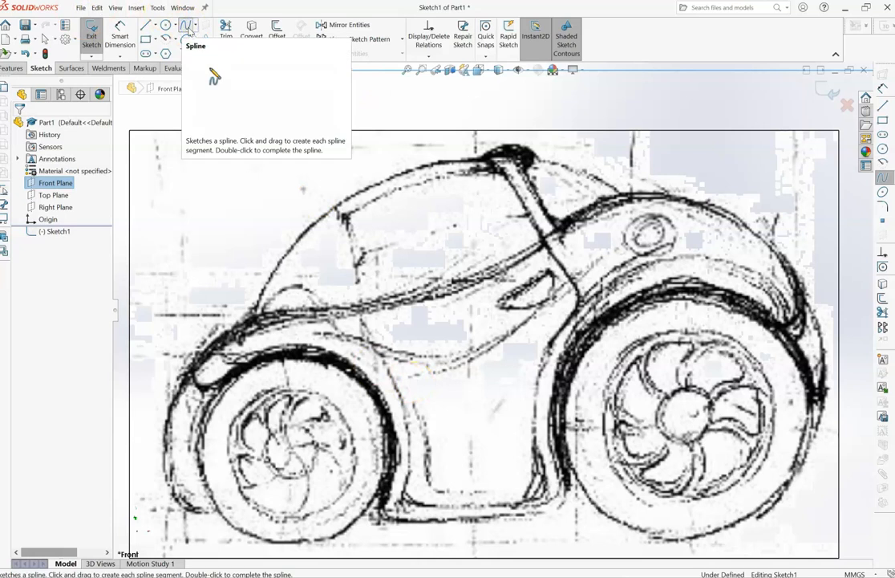
pyautogui.click(189, 30)
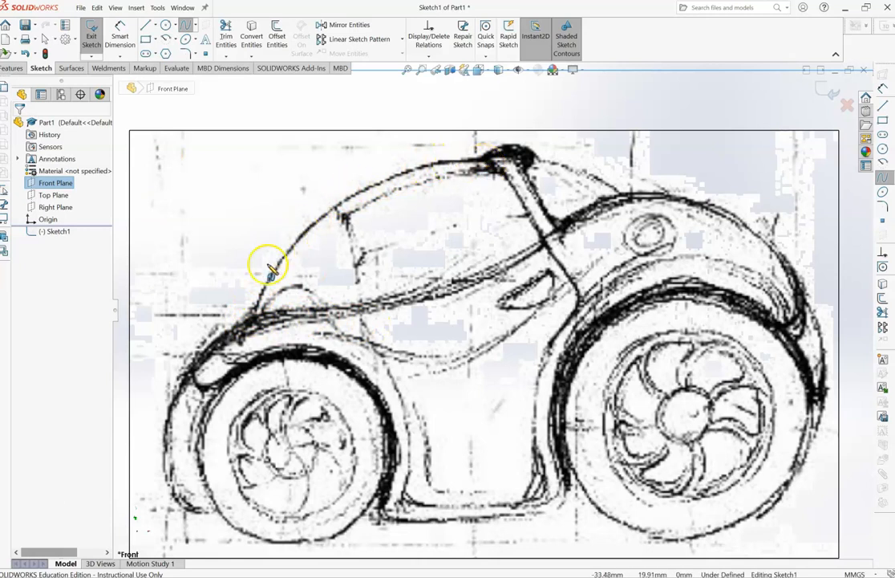
pyautogui.click(464, 157)
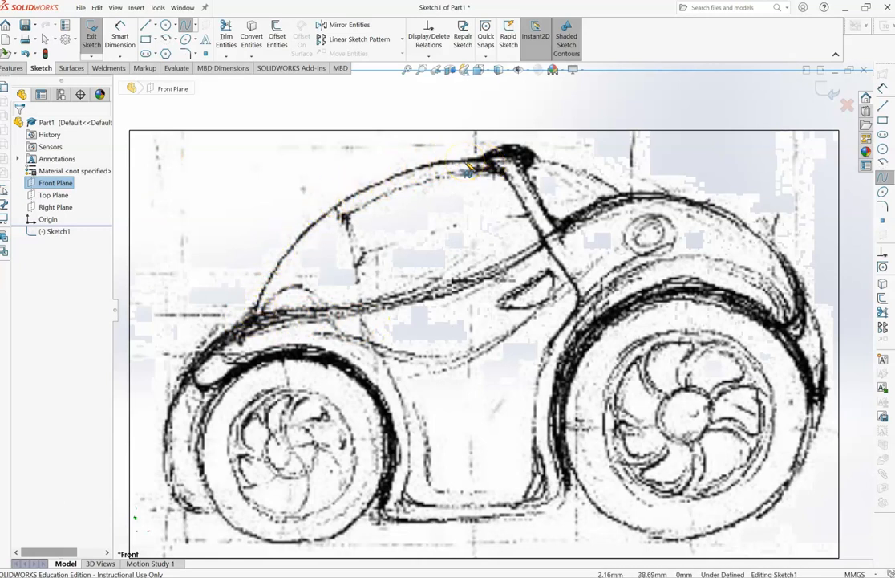
pyautogui.click(477, 155)
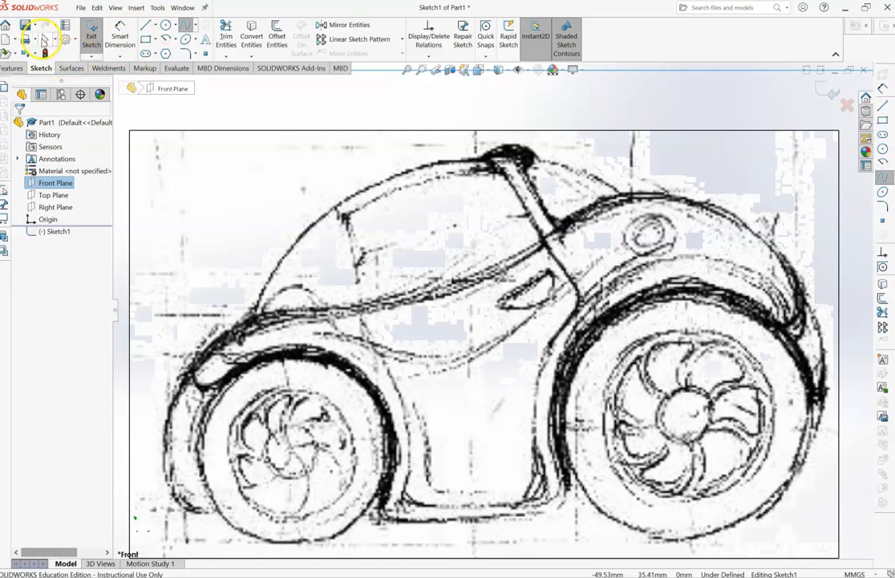
pyautogui.click(45, 39)
pyautogui.rightClick(369, 285)
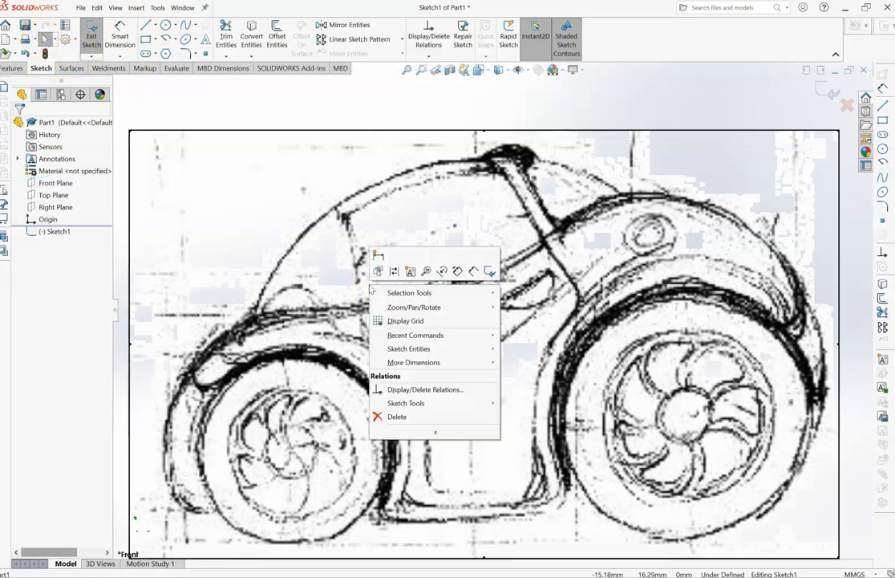
pyautogui.click(276, 305)
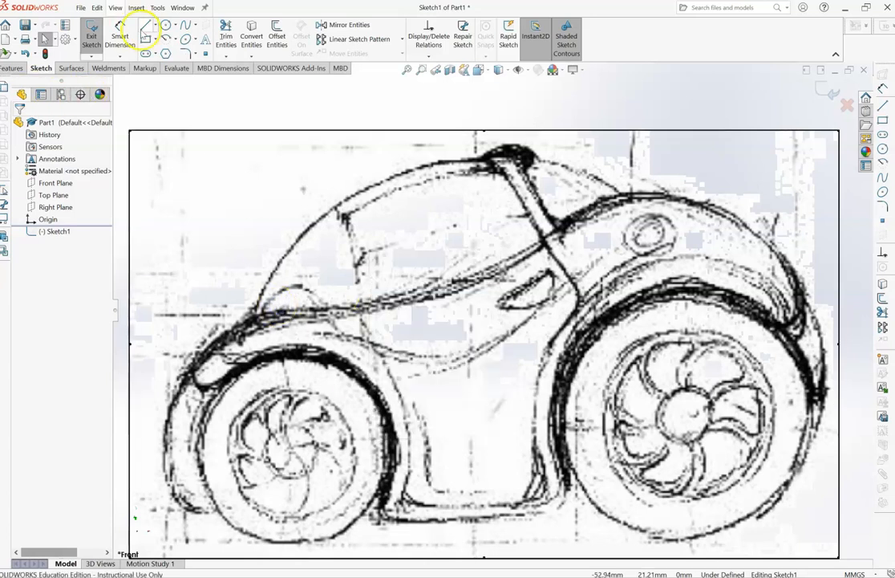
# - Trace the car's upper outline with a spline from the windshield base over the roof and rear fender to behind the rear wheel
pyautogui.click(185, 25)
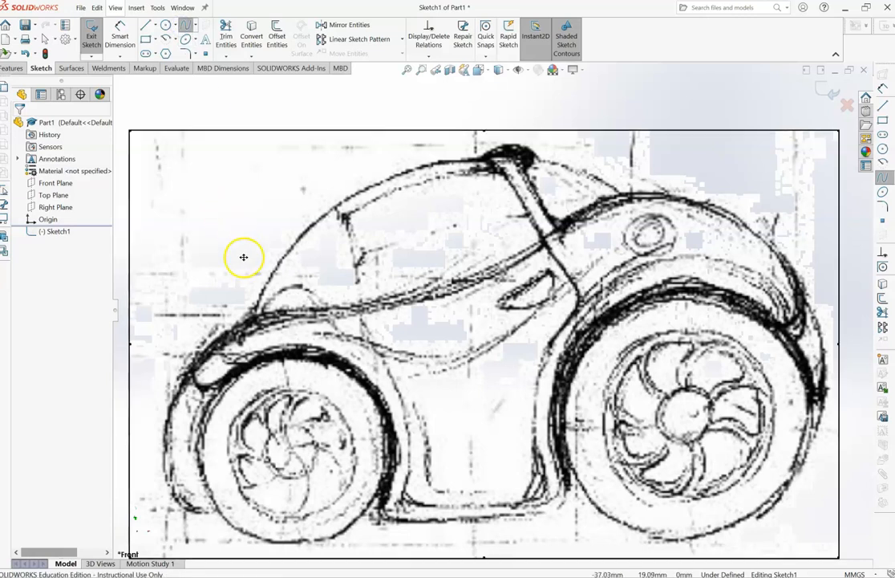
pyautogui.click(256, 311)
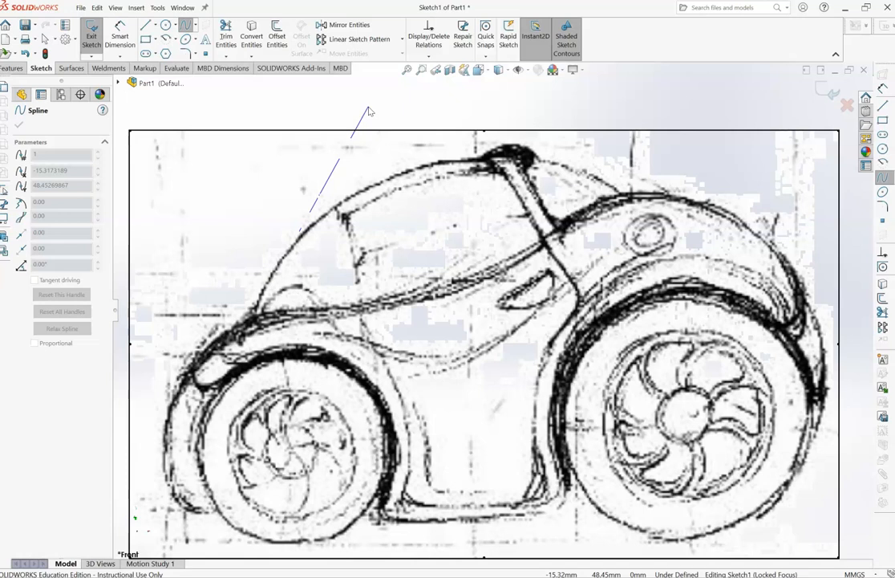
pyautogui.click(482, 159)
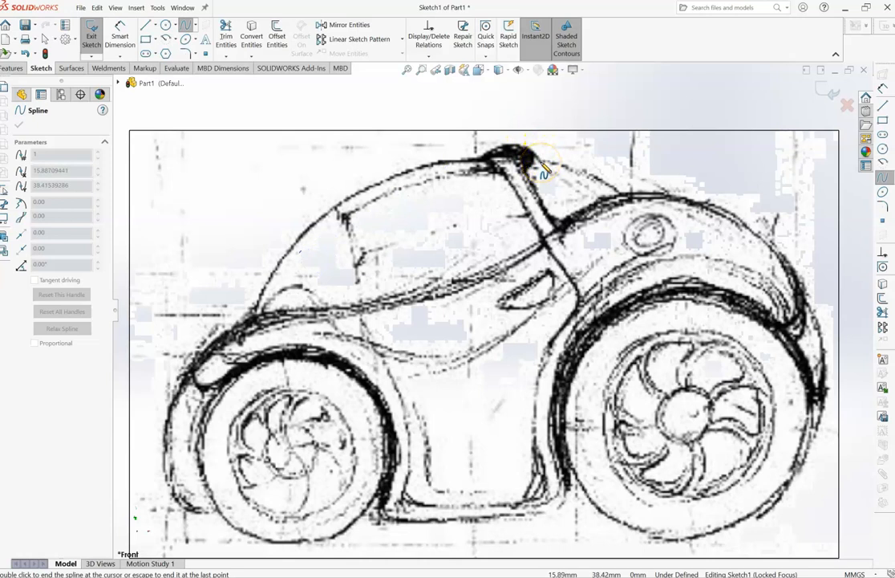
pyautogui.click(622, 195)
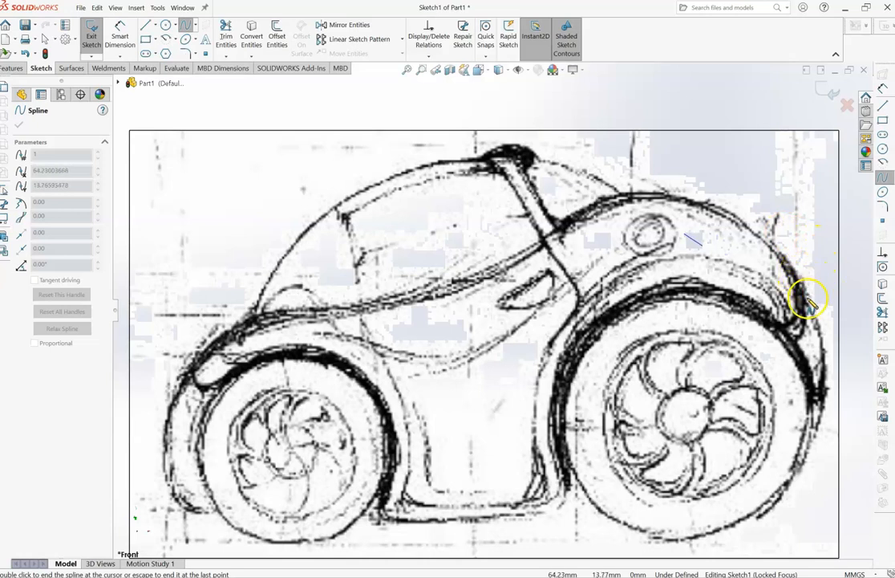
pyautogui.click(726, 214)
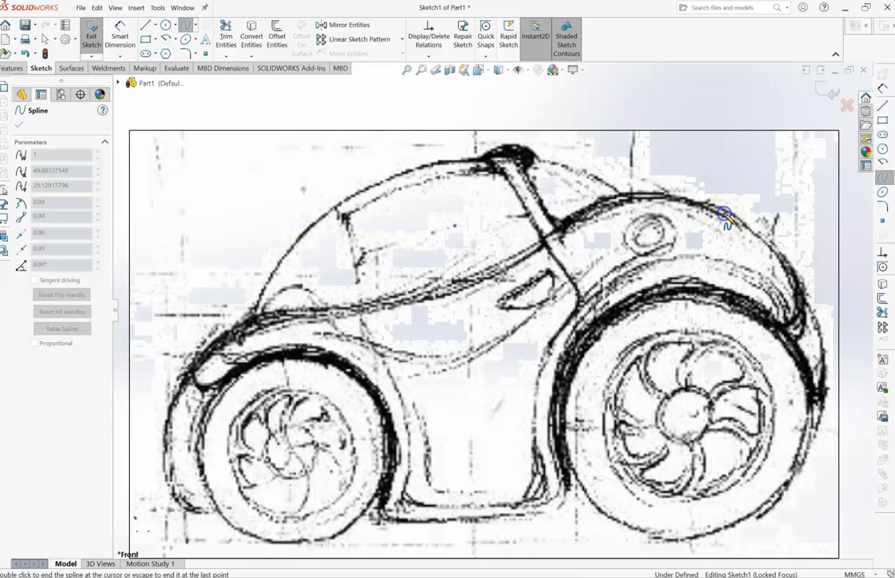
pyautogui.click(805, 301)
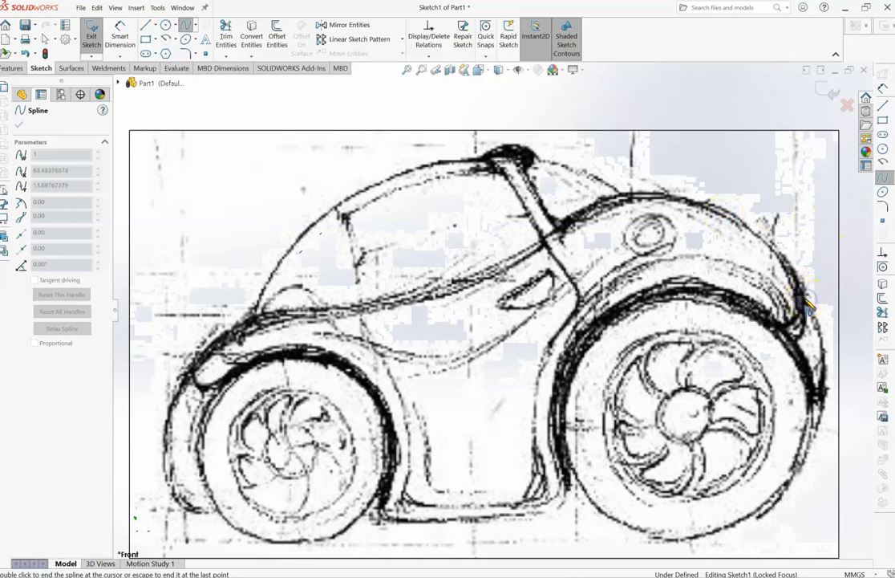
pyautogui.click(818, 446)
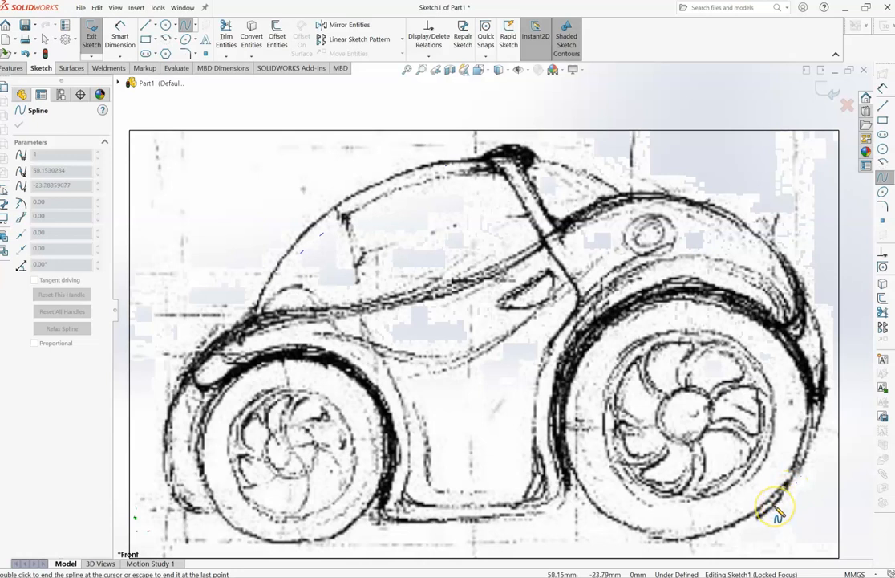
# - Continue the spline along the underbody, around the front wheel and up the nose, closing it at its start point by the windshield base
pyautogui.click(548, 521)
pyautogui.click(465, 503)
pyautogui.click(385, 520)
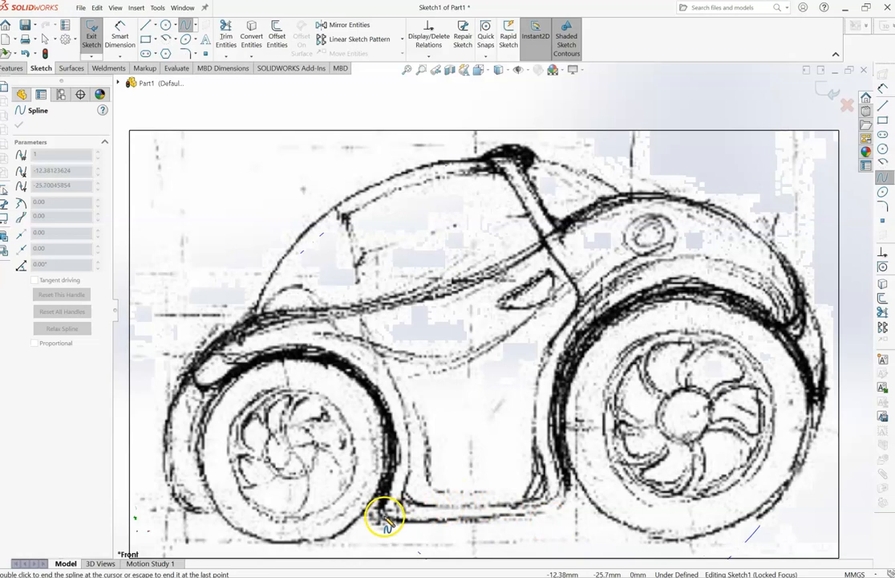
pyautogui.click(562, 504)
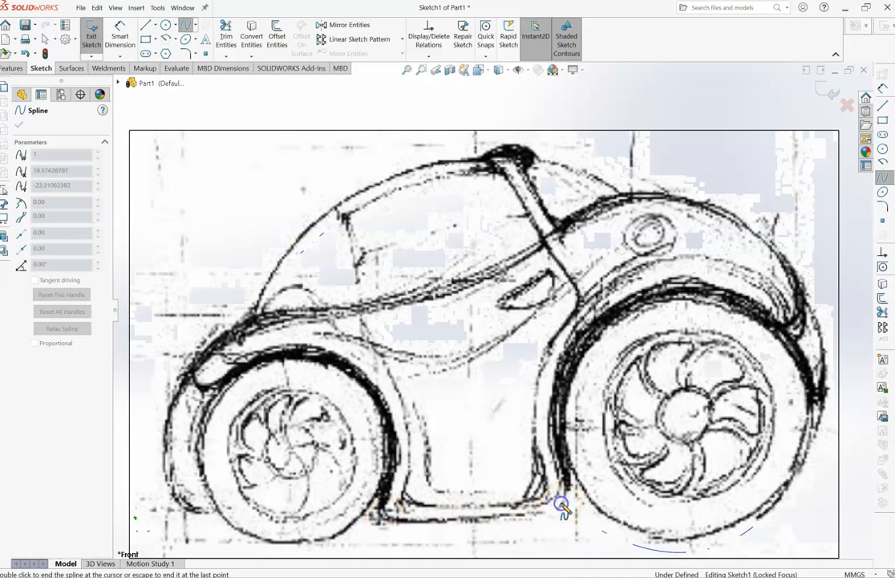
pyautogui.click(382, 516)
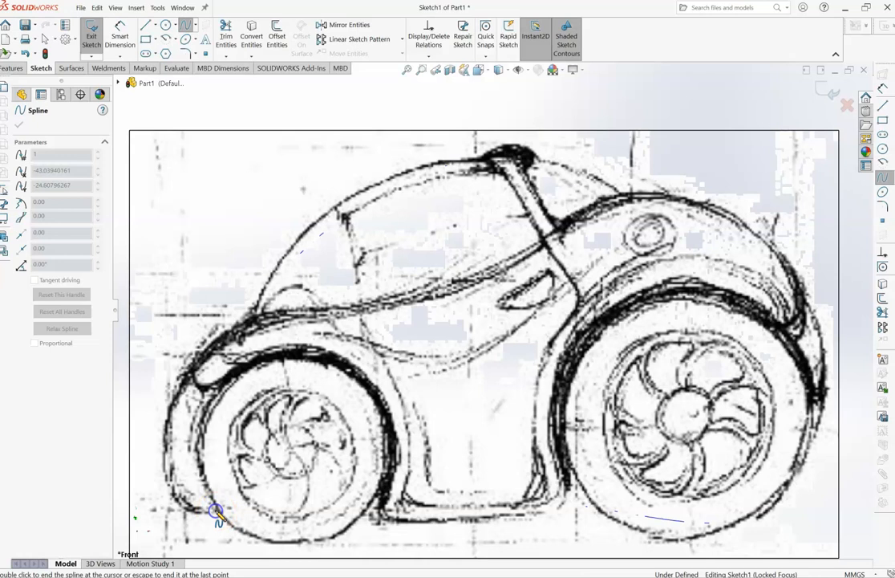
pyautogui.click(170, 407)
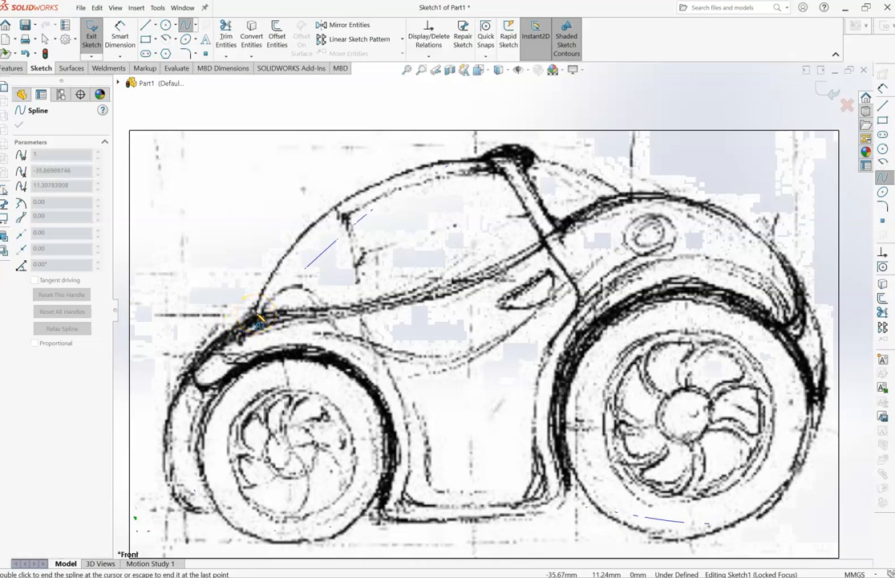
pyautogui.doubleClick(257, 315)
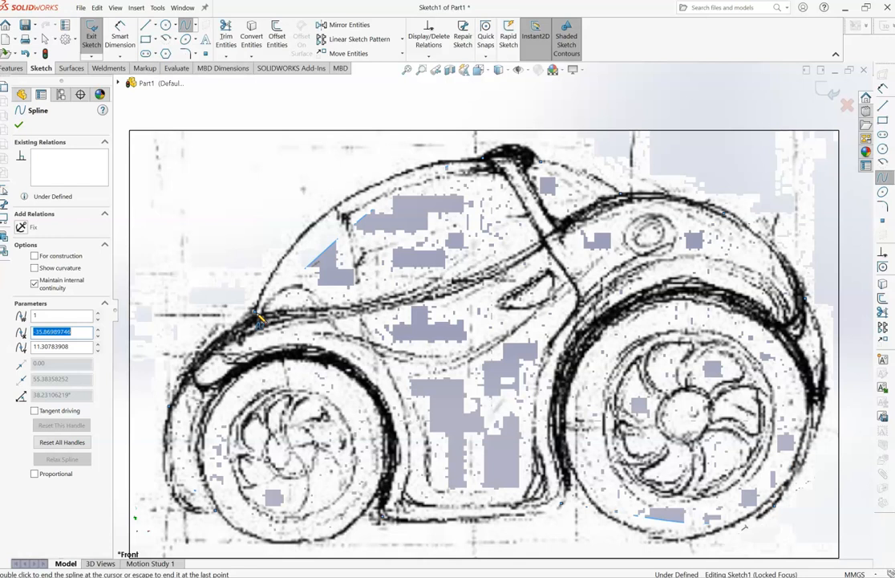
pyautogui.click(356, 257)
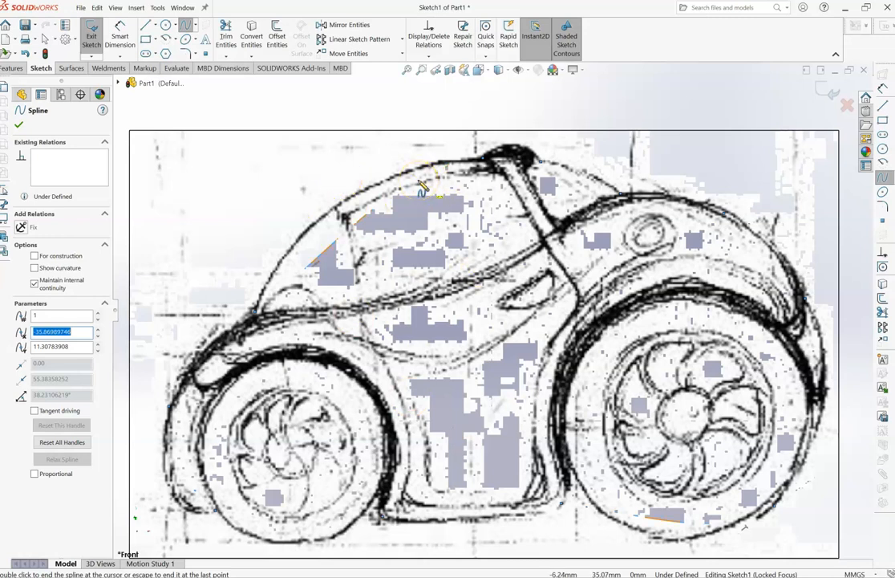
pyautogui.click(45, 38)
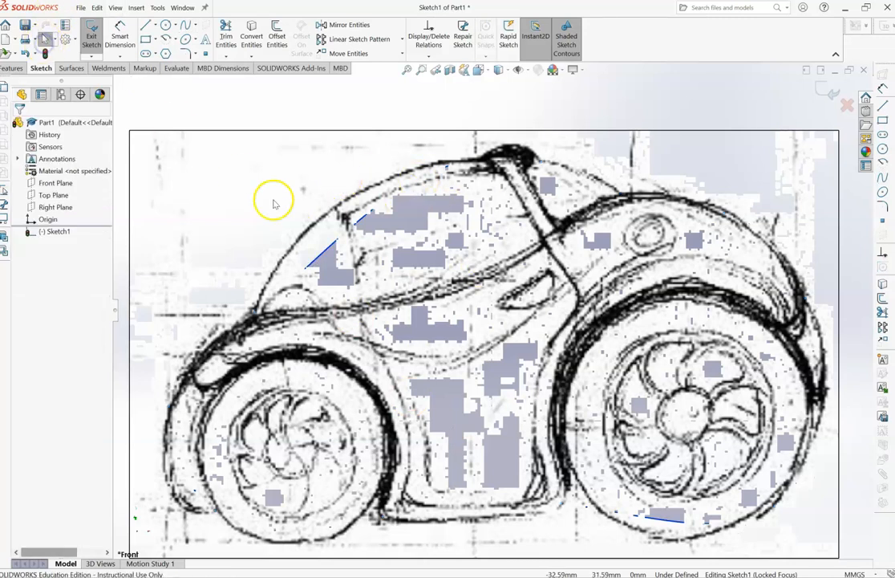
pyautogui.rightClick(253, 174)
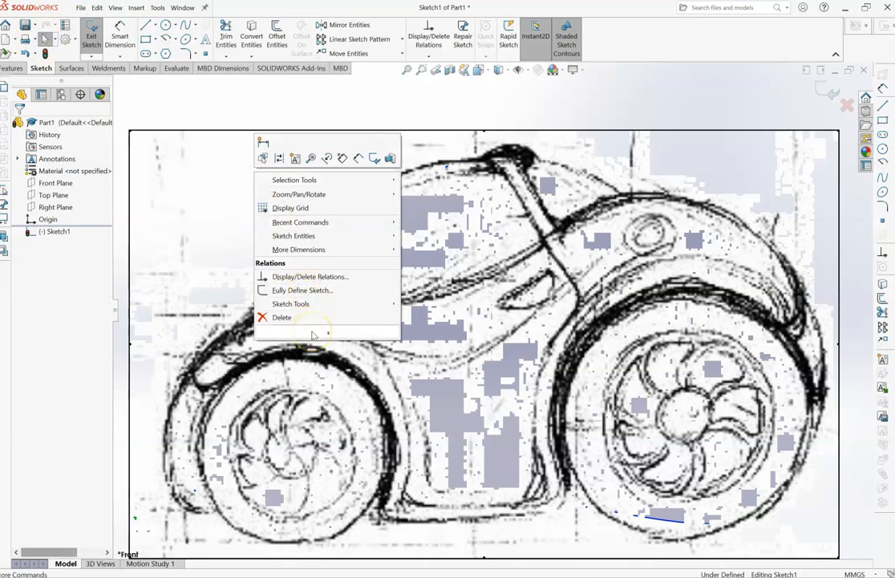
pyautogui.moveTo(312, 332)
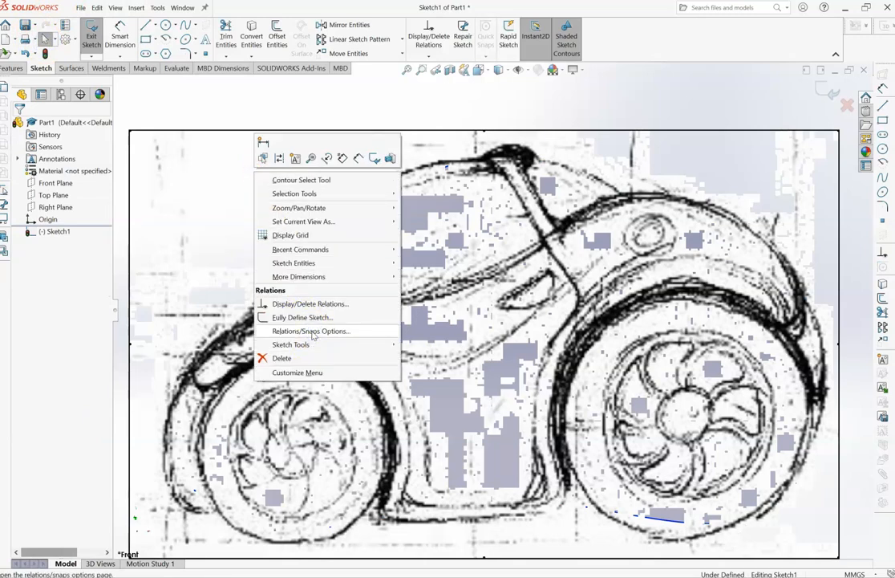
pyautogui.click(329, 260)
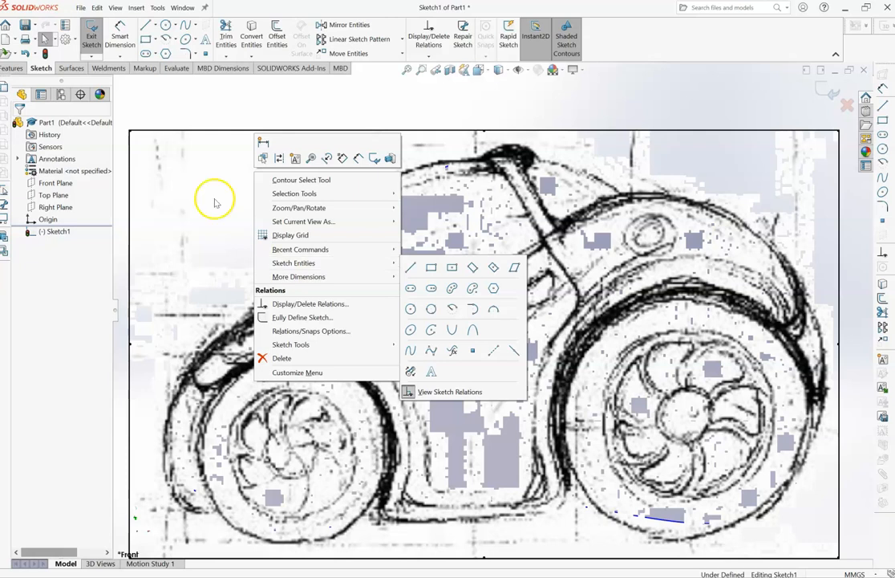
pyautogui.click(141, 138)
# - Exit the sketch and send the side-view car picture to the back
pyautogui.click(91, 30)
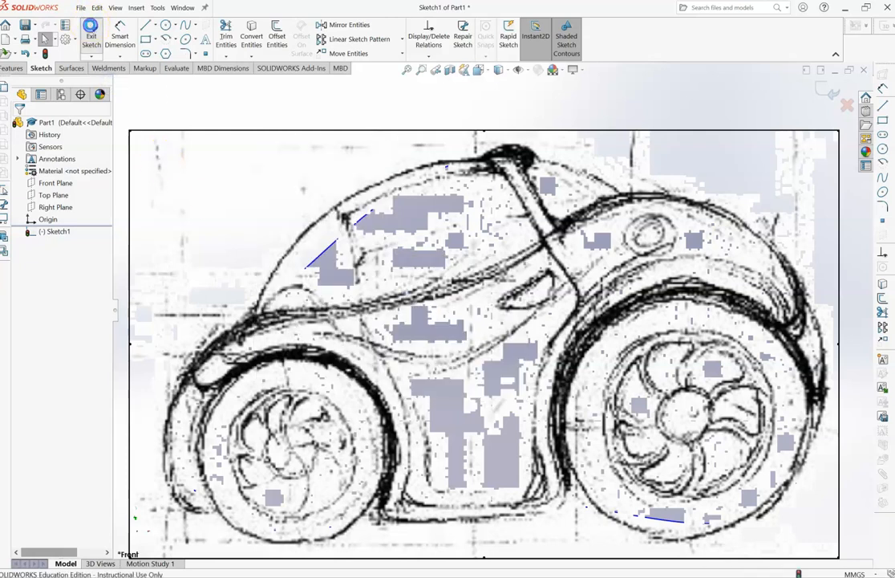
pyautogui.rightClick(214, 179)
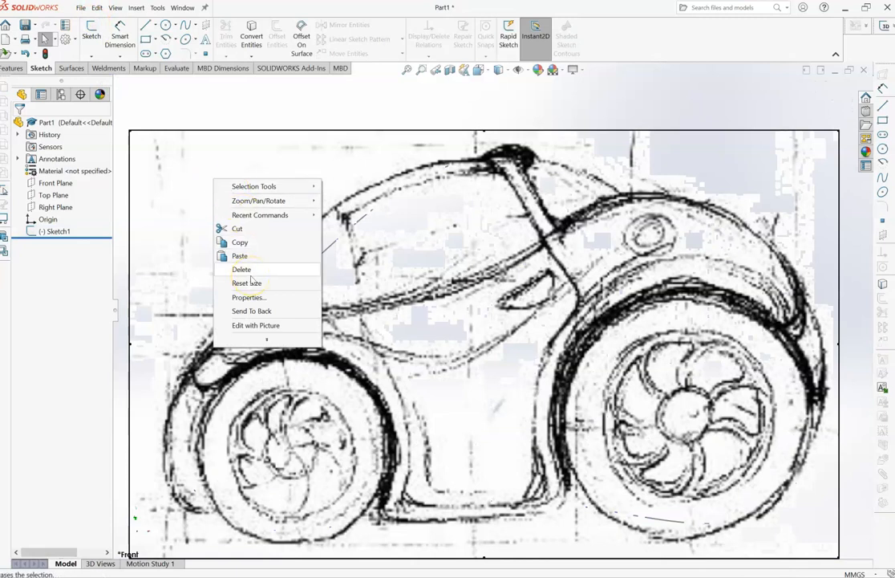
pyautogui.click(255, 339)
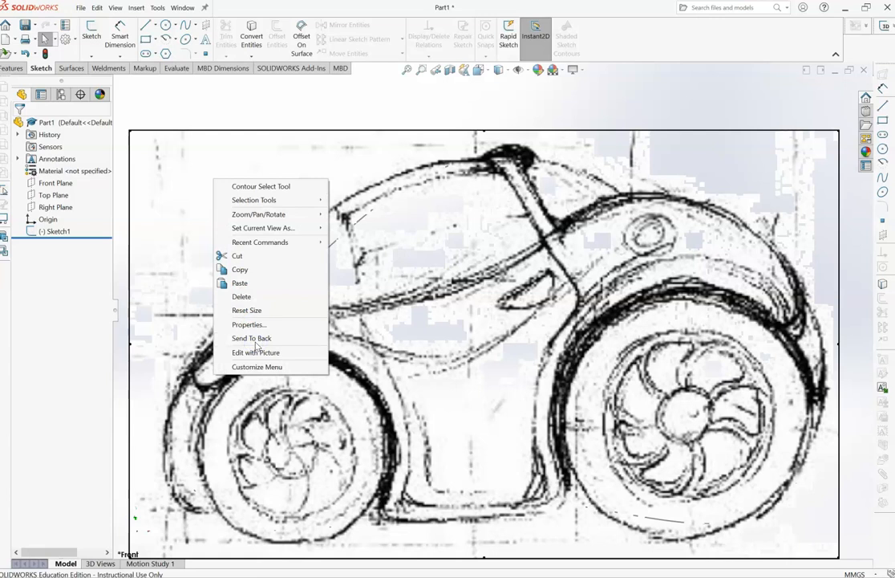
pyautogui.click(256, 338)
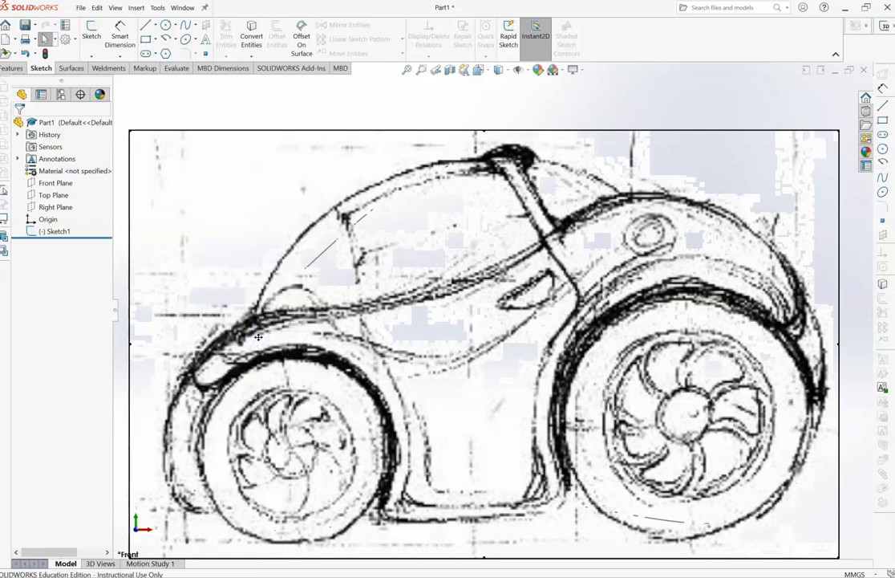
# - Reopen Sketch1 and reshape the spline's windshield section with its tangent handles, about 72° at the windshield base and 3° at the roof
pyautogui.click(48, 231)
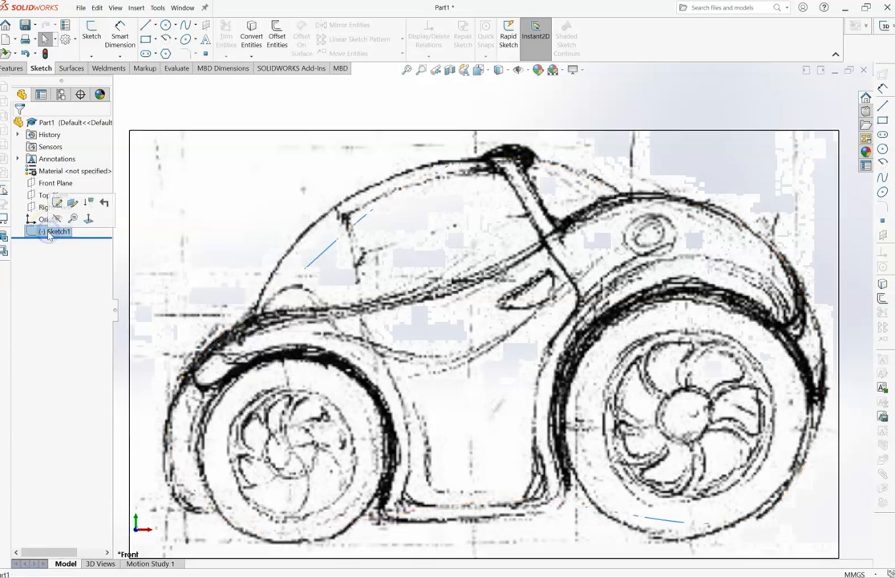
pyautogui.click(57, 203)
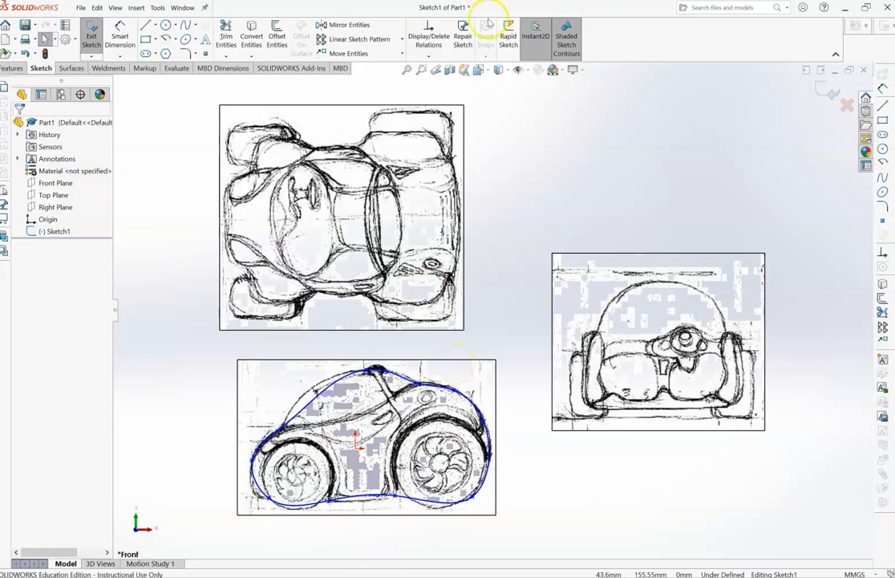
pyautogui.click(421, 71)
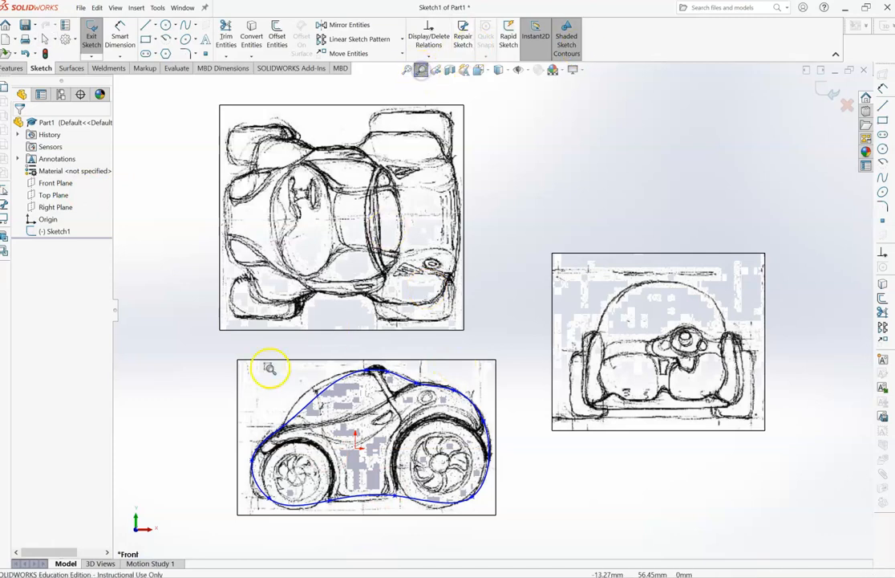
pyautogui.moveTo(239, 361); pyautogui.dragTo(508, 529)
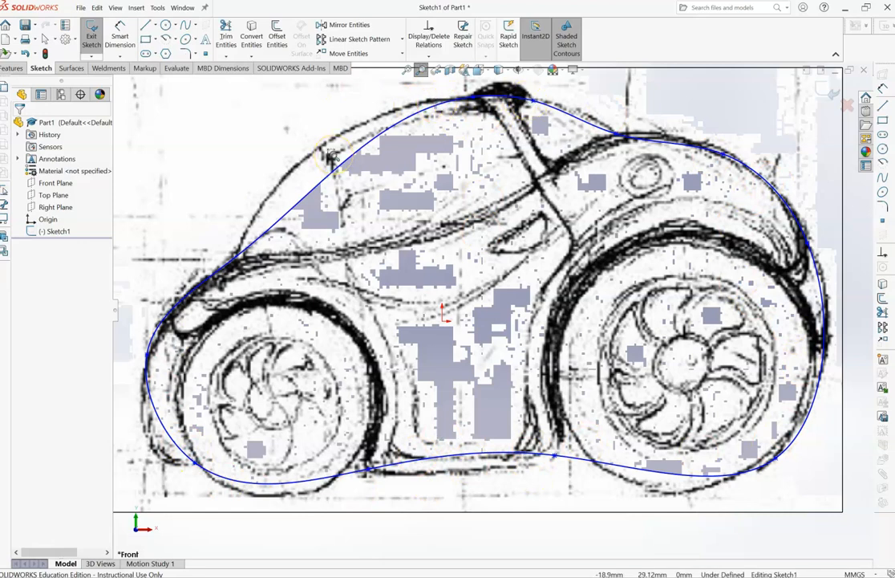
pyautogui.click(44, 39)
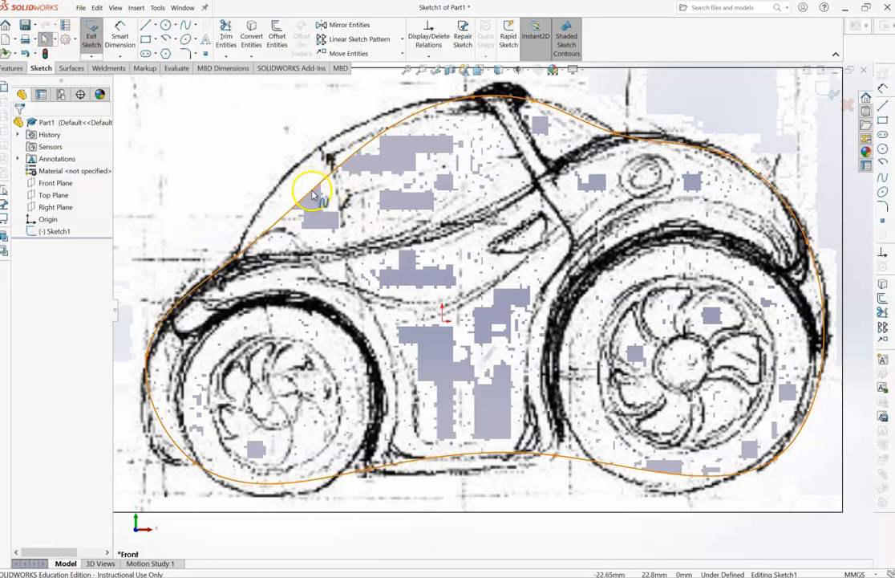
pyautogui.click(313, 190)
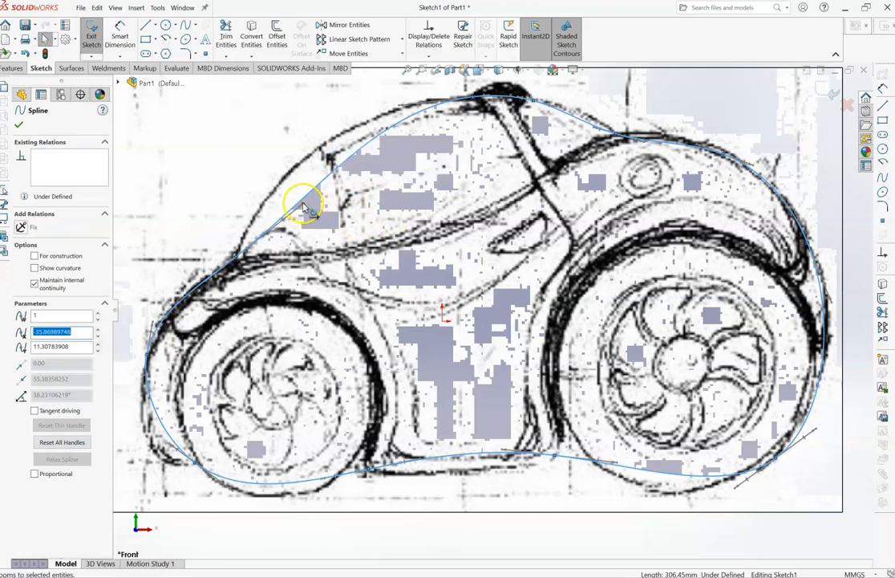
pyautogui.moveTo(305, 207); pyautogui.dragTo(288, 107)
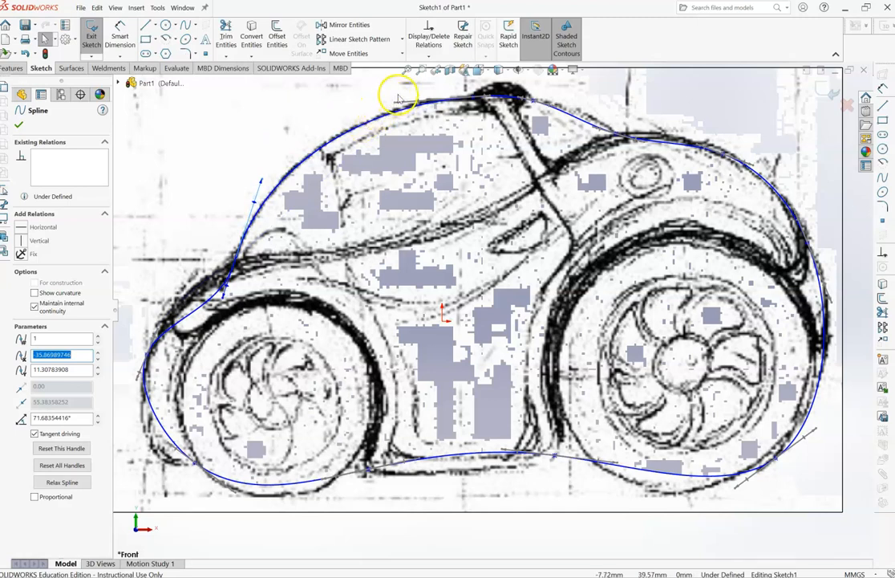
pyautogui.moveTo(399, 104)
pyautogui.mouseDown()
pyautogui.moveTo(429, 88)
pyautogui.moveTo(353, 113)
pyautogui.moveTo(390, 102)
pyautogui.mouseUp()
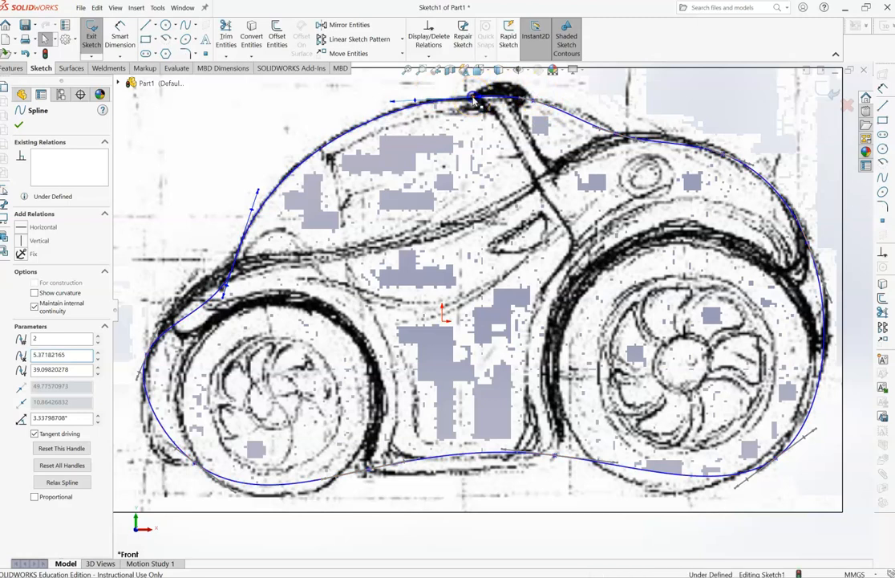
# - Adjust the roof point's tangent handle to about 6.5° so the spline follows the windshield and roof line
pyautogui.click(484, 99)
pyautogui.moveTo(484, 99); pyautogui.dragTo(503, 73)
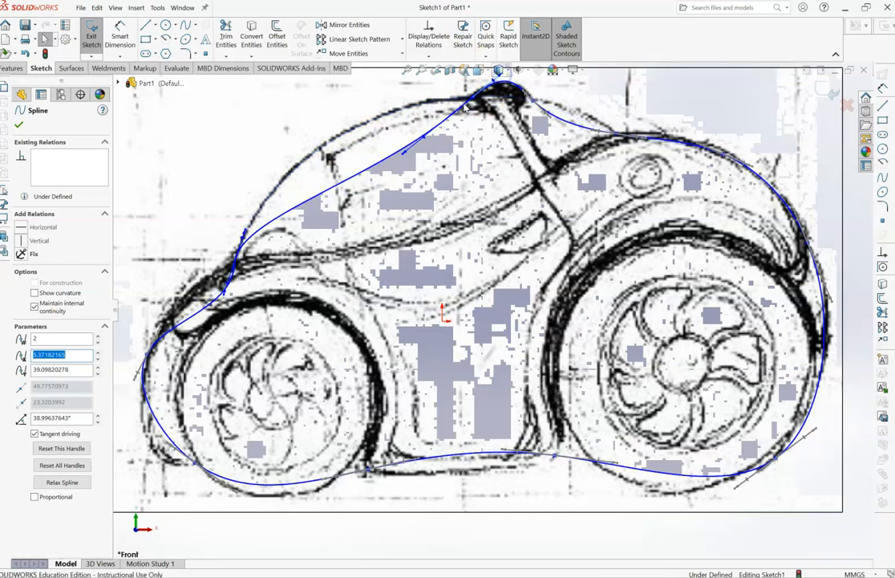
pyautogui.moveTo(406, 157); pyautogui.dragTo(349, 111)
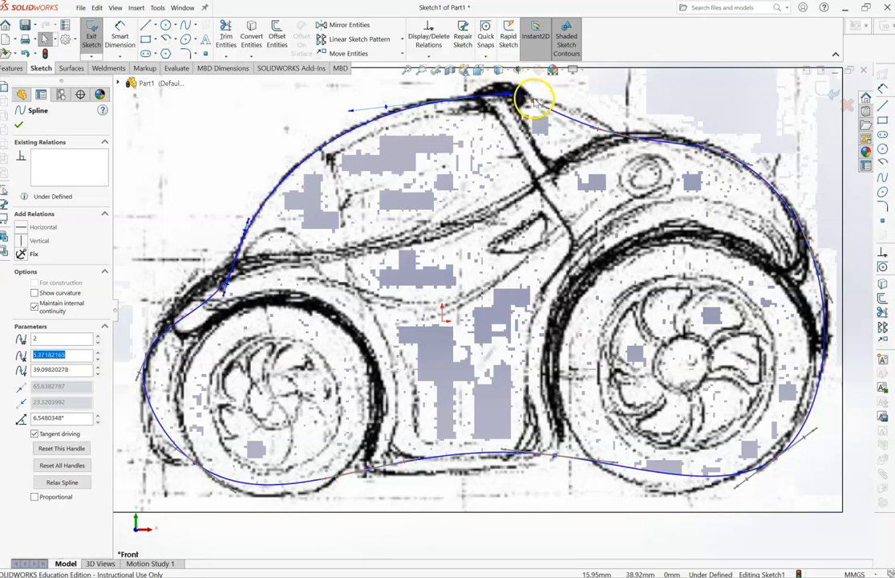
pyautogui.click(467, 85)
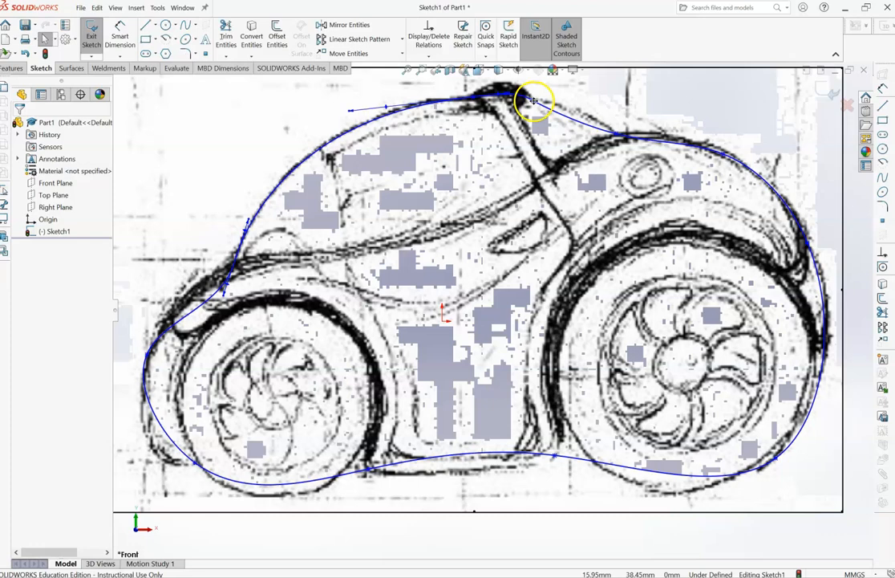
# - Angle the spline tangents to about -9° behind the roof peak and about -25° on top of the rear fender
pyautogui.click(532, 102)
pyautogui.moveTo(534, 102); pyautogui.dragTo(577, 113)
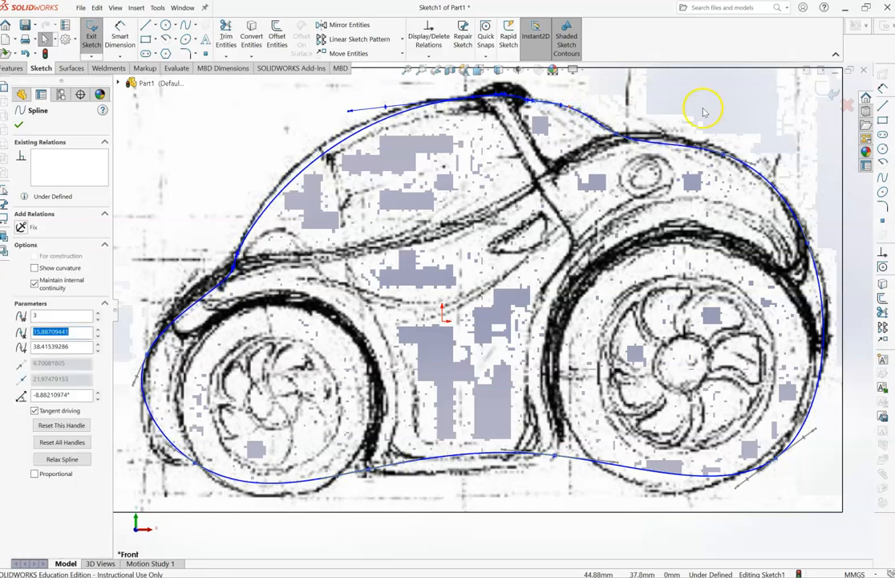
pyautogui.click(725, 154)
pyautogui.moveTo(724, 154); pyautogui.dragTo(683, 130)
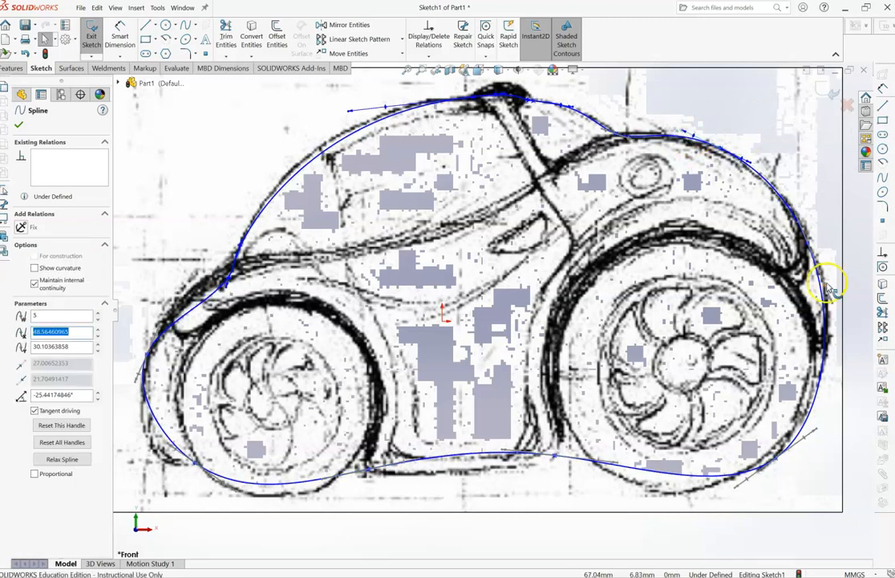
# - Move the spline point at the car's tail to about X 64.2, Y 12.7 mm and turn its tangent to about -69°
pyautogui.click(811, 241)
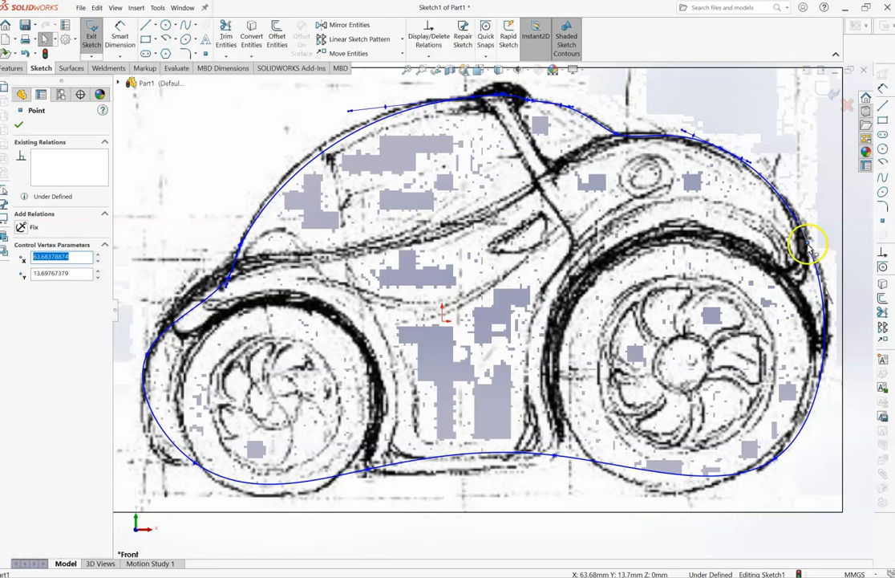
pyautogui.moveTo(814, 253); pyautogui.dragTo(811, 248)
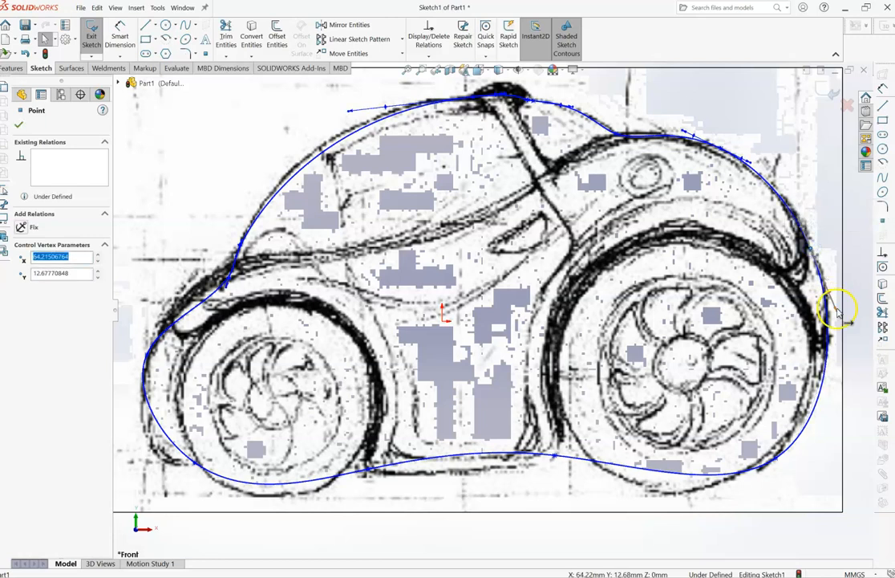
pyautogui.moveTo(837, 312); pyautogui.dragTo(836, 314)
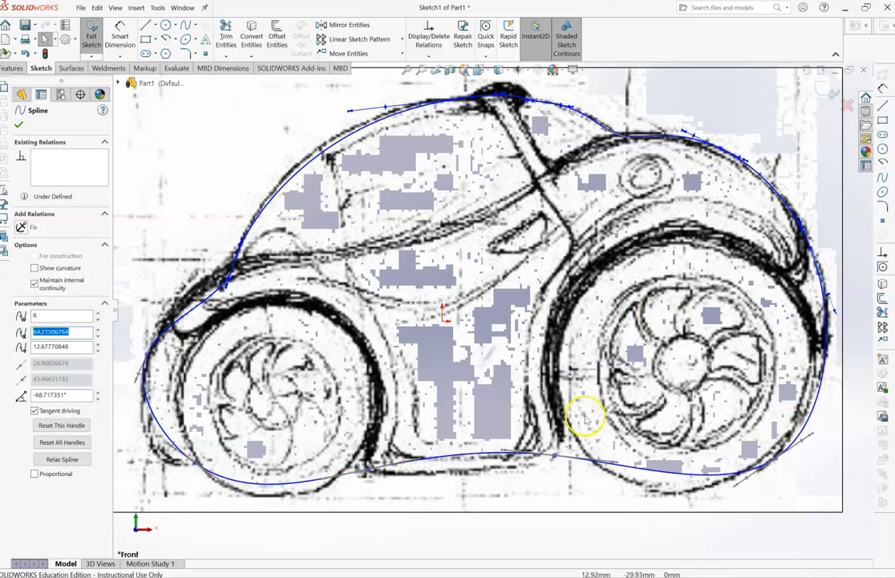
# - Move the sill point ahead of the rear wheel to about X 20.2, Y -21.6 mm and turn its tangent to about -100°
pyautogui.moveTo(554, 456)
pyautogui.mouseDown()
pyautogui.moveTo(560, 437)
pyautogui.moveTo(559, 447)
pyautogui.mouseUp()
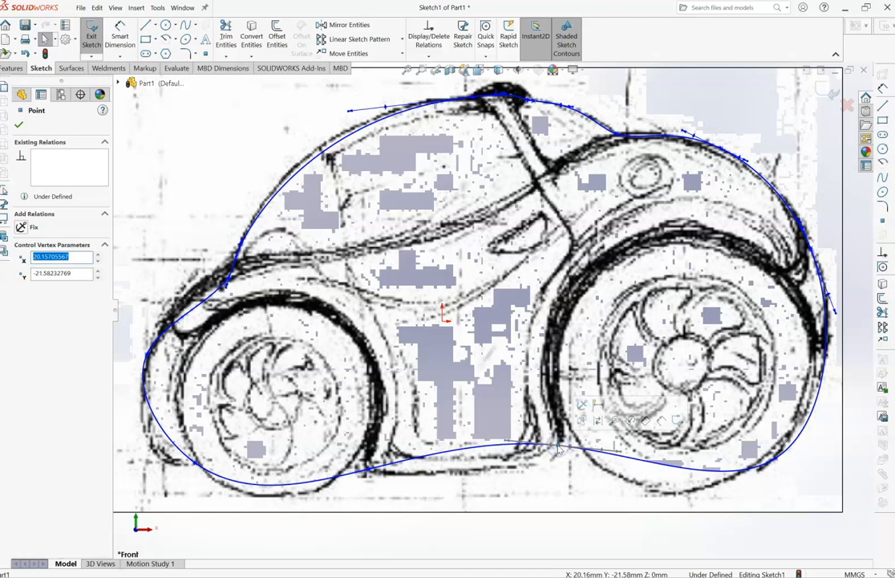
pyautogui.click(506, 441)
pyautogui.moveTo(505, 442); pyautogui.dragTo(553, 472)
# - Try to turn the tangent of the sill point behind the front wheel to match the lower body edge
pyautogui.click(369, 469)
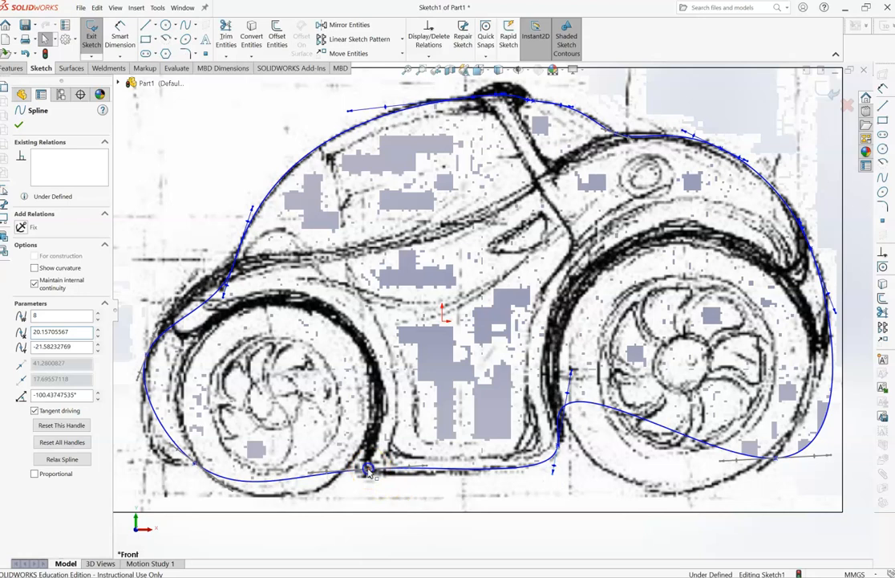
pyautogui.click(367, 470)
pyautogui.moveTo(428, 468); pyautogui.dragTo(378, 479)
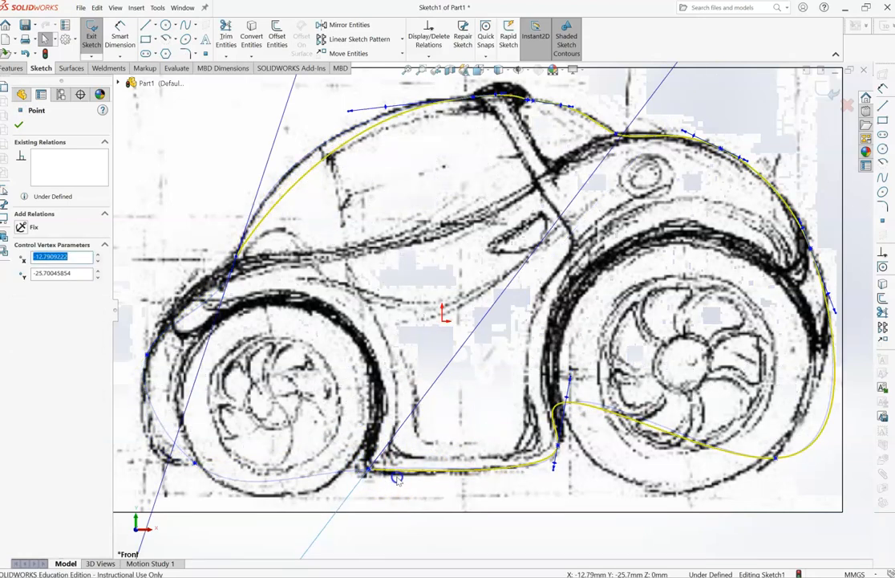
pyautogui.moveTo(435, 486); pyautogui.dragTo(464, 420)
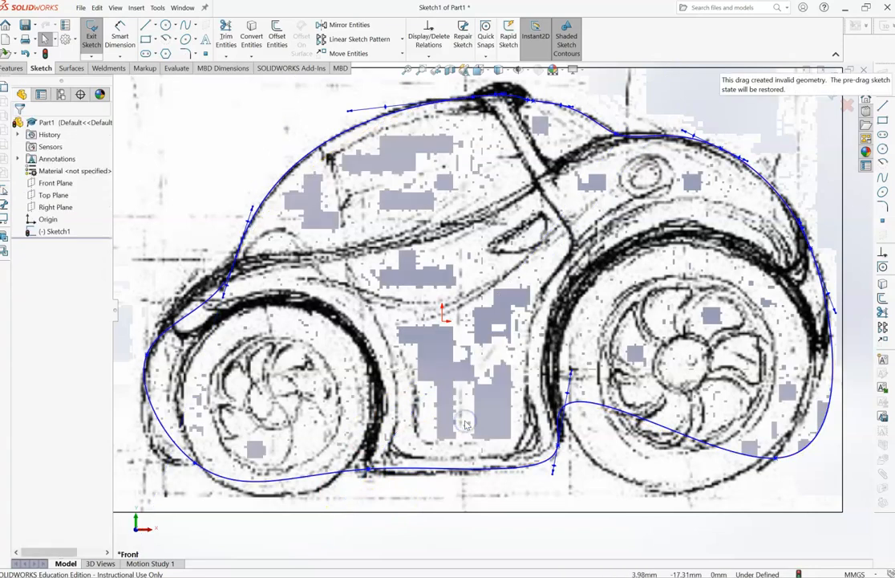
pyautogui.click(385, 475)
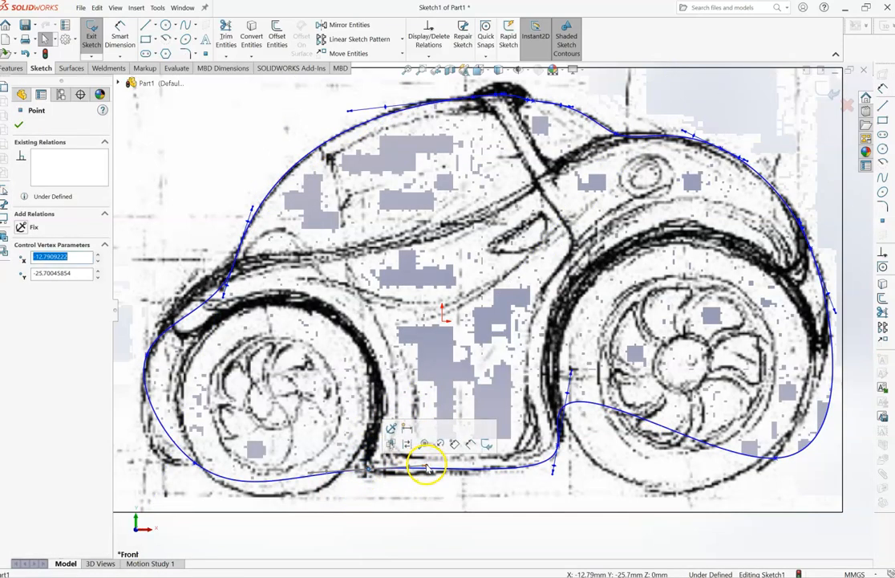
pyautogui.moveTo(419, 468); pyautogui.dragTo(374, 473)
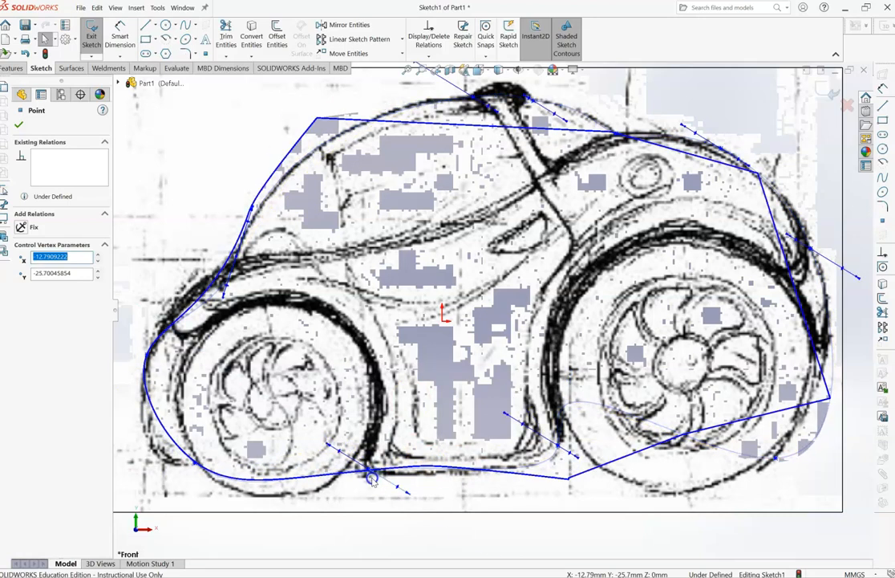
pyautogui.moveTo(376, 427); pyautogui.dragTo(380, 470)
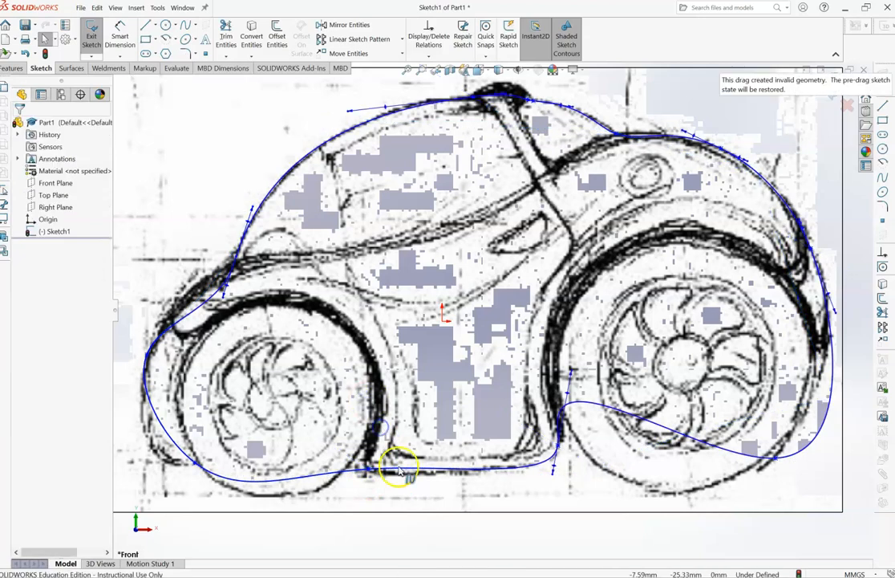
pyautogui.click(367, 471)
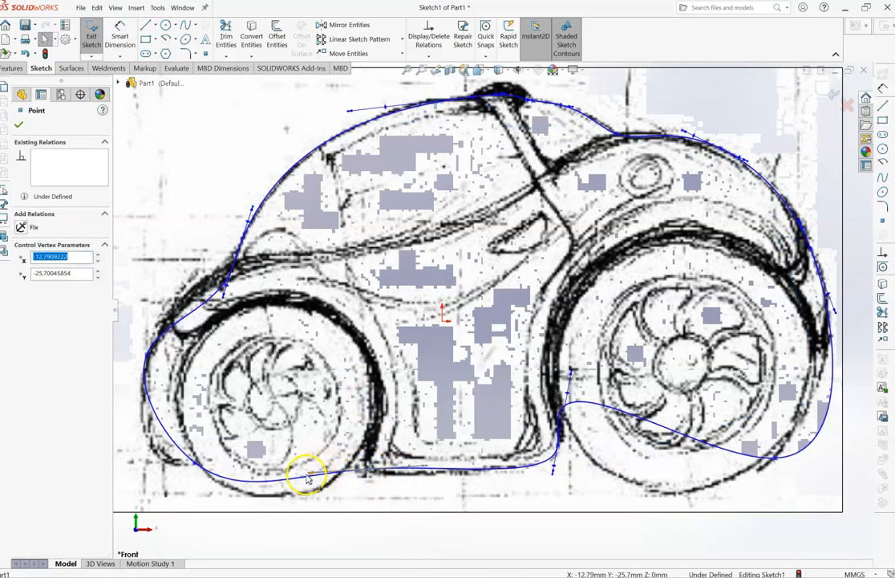
pyautogui.moveTo(427, 466); pyautogui.dragTo(388, 474)
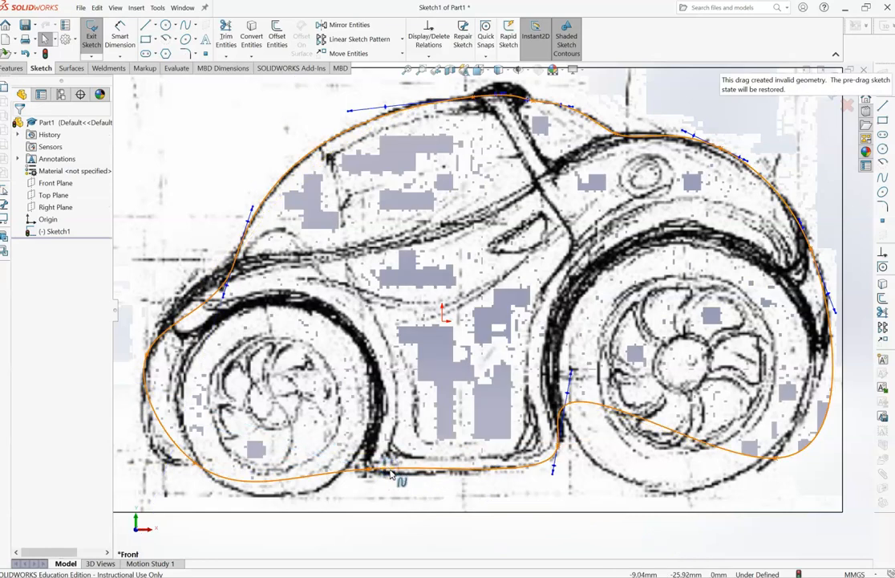
# - Turn the spline tangents to about 173° at the sill point behind the front wheel and about -170° at the lower front corner
pyautogui.click(426, 467)
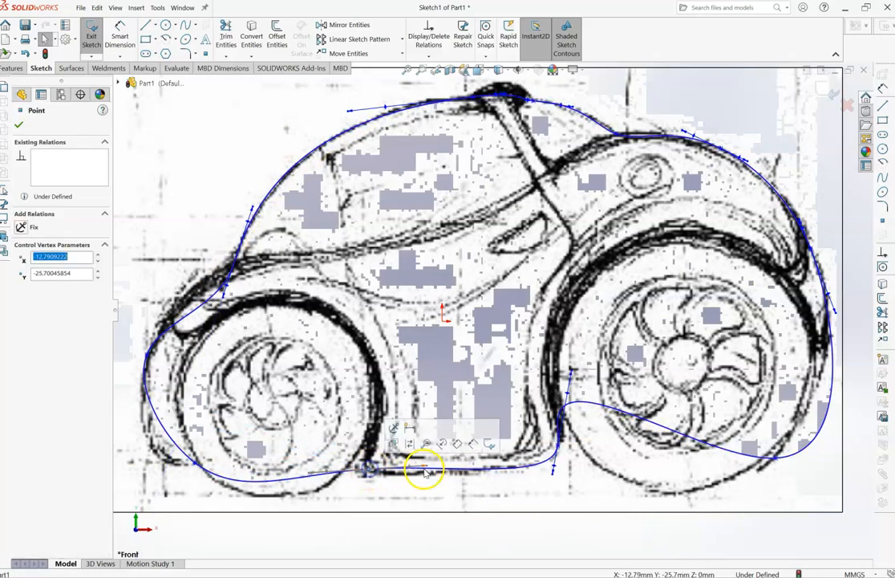
pyautogui.moveTo(428, 465); pyautogui.dragTo(420, 475)
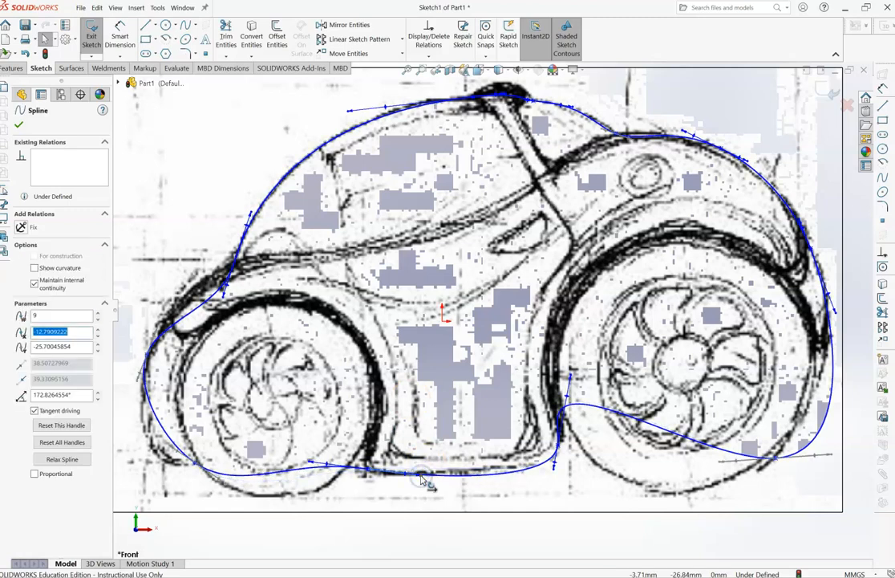
pyautogui.moveTo(192, 465); pyautogui.dragTo(153, 470)
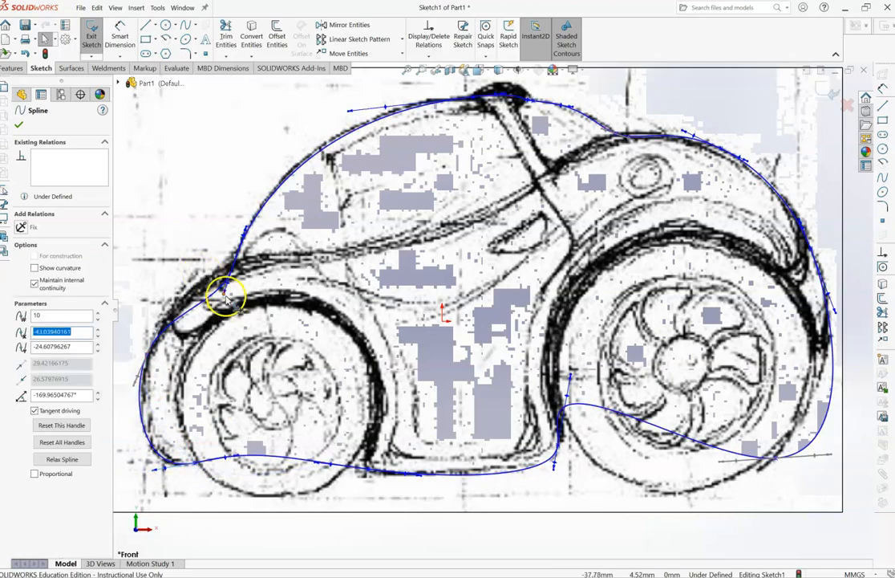
# - Adjust the tangent handle of the spline point at the windshield base to about 66° so the curve follows the hood
pyautogui.moveTo(224, 295); pyautogui.dragTo(213, 315)
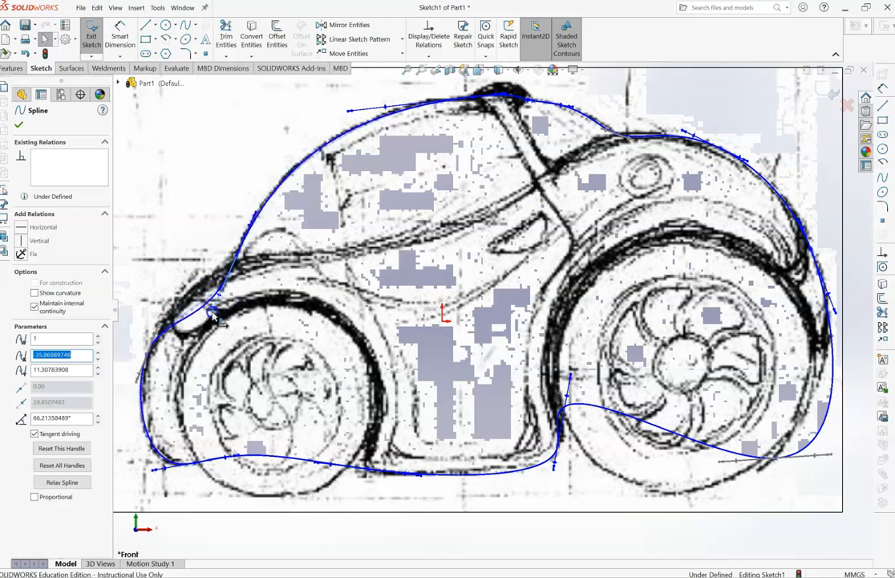
pyautogui.click(273, 250)
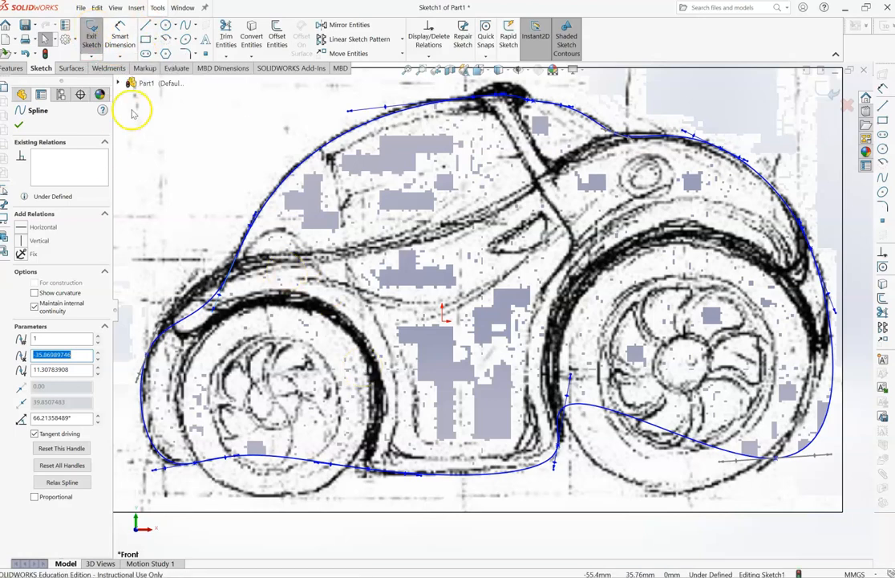
# - Sketch a circle with a radius of about 6.4 mm below the roof peak, centered at about X 5.4, Y 35.6 mm
pyautogui.rightClick(167, 29)
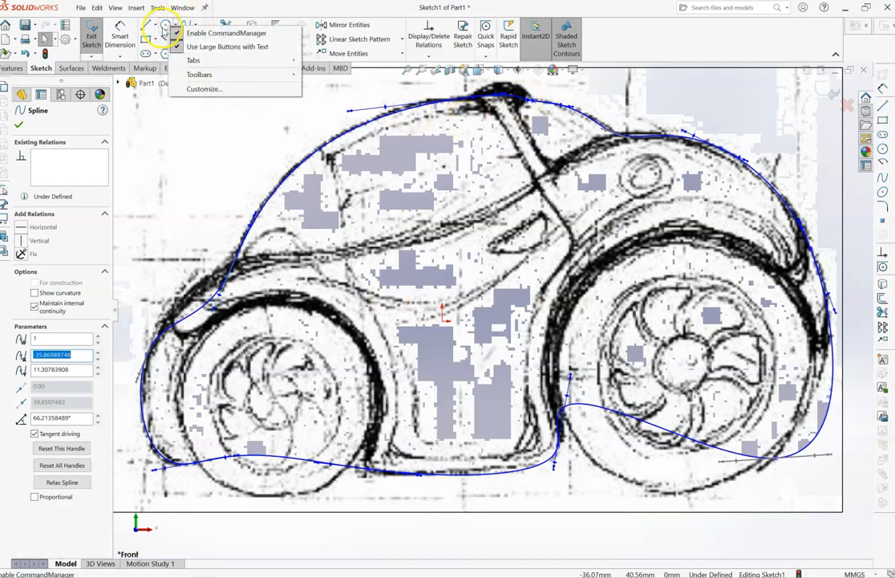
pyautogui.click(165, 25)
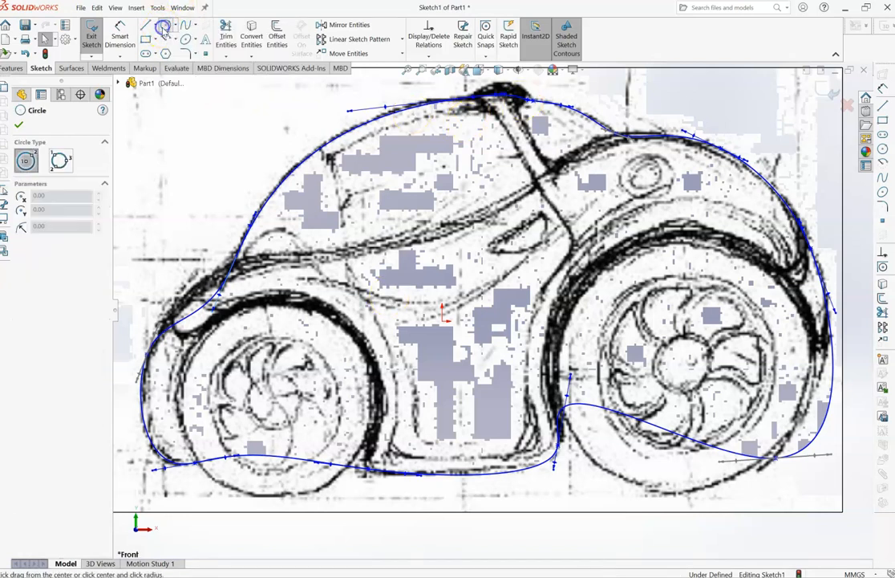
pyautogui.click(477, 121)
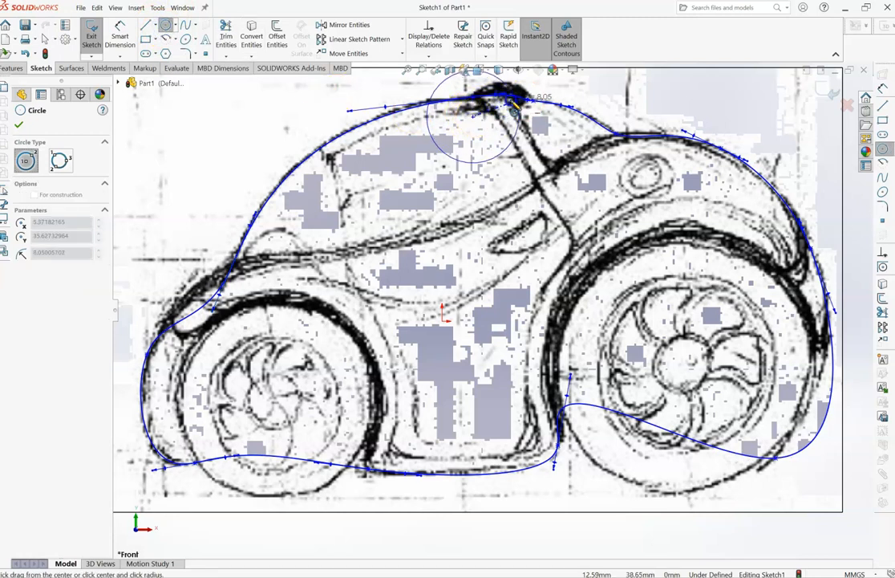
pyautogui.click(507, 109)
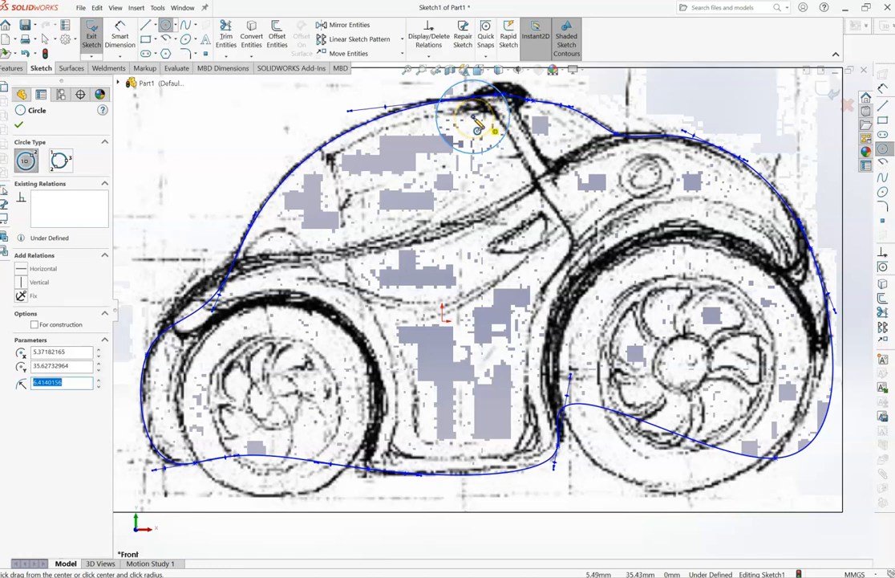
# - Try a smaller concentric circle with a radius of about 5.2 mm inside the roof circle
pyautogui.click(473, 118)
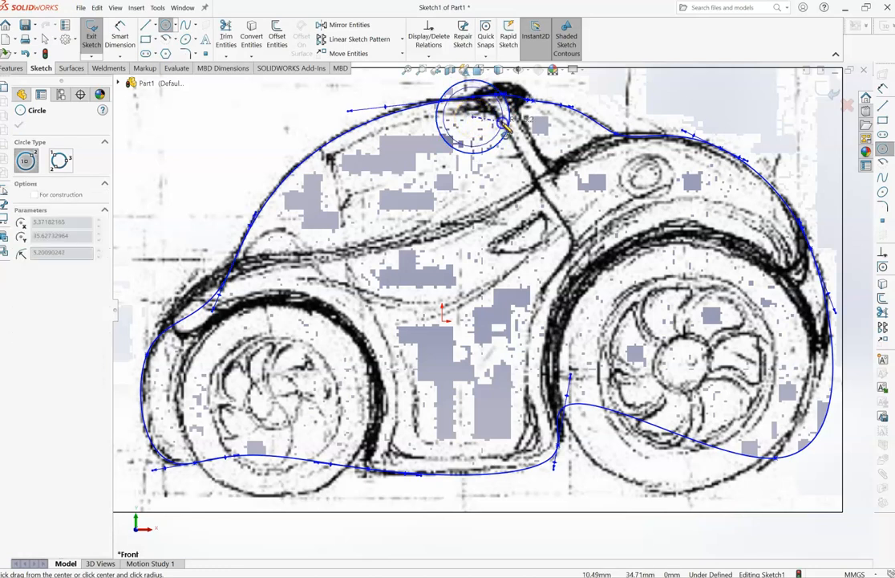
pyautogui.click(503, 122)
pyautogui.hotkey('ctrl', 'z')
pyautogui.click(508, 127)
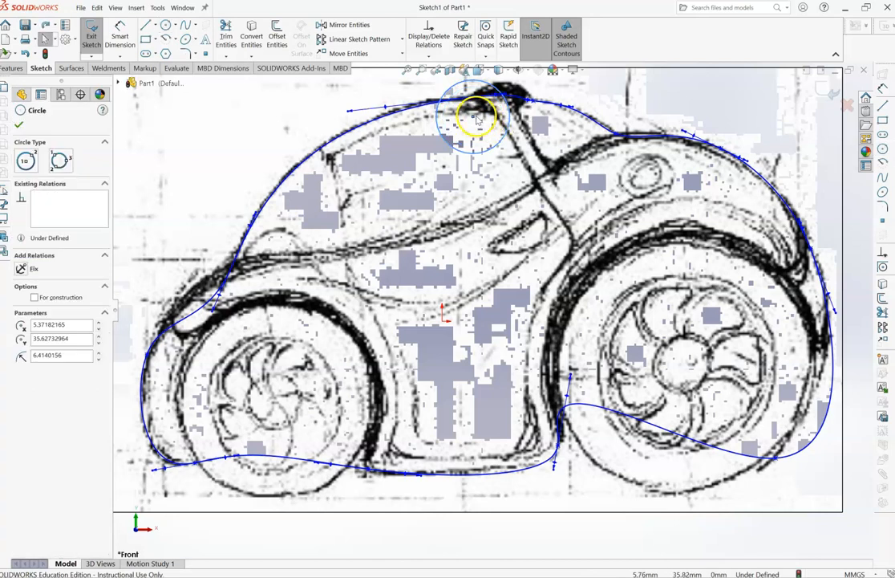
# - Move the roof circle's center to about X 10.7, Y 35.2 mm so its edge follows the roof bump
pyautogui.click(474, 119)
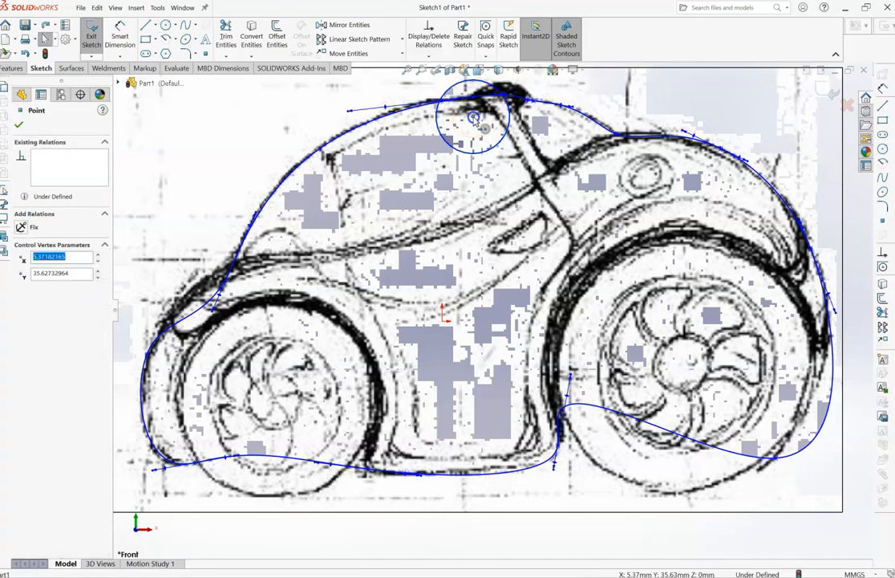
pyautogui.moveTo(474, 119); pyautogui.dragTo(504, 119)
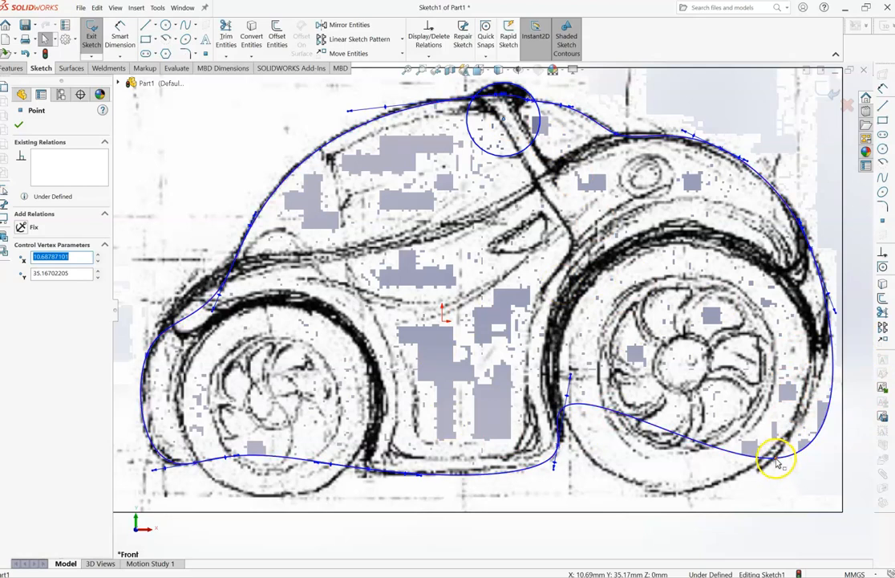
# - Turn the tangent of the spline point at the rear wheel's lower back edge to about -136°
pyautogui.click(835, 456)
pyautogui.moveTo(832, 456); pyautogui.dragTo(806, 424)
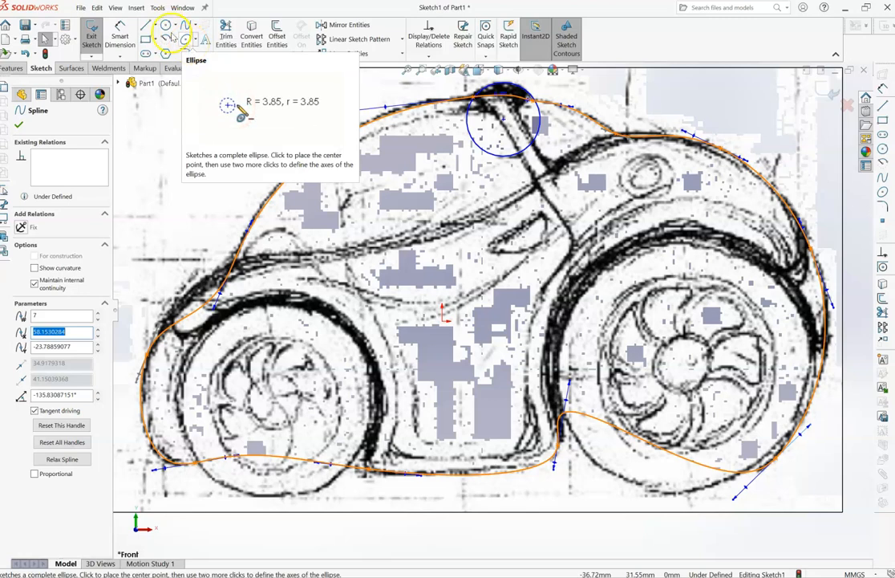
# - Sketch a circle of about 22.7 mm radius for the front fender and move its center to about X -29.2, Y -11.1 mm
pyautogui.click(166, 26)
pyautogui.click(226, 351)
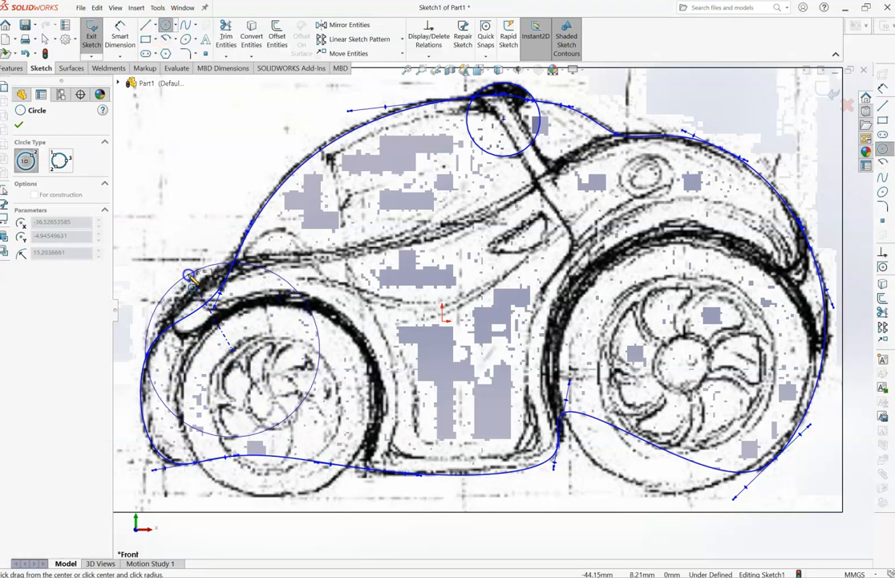
pyautogui.click(184, 233)
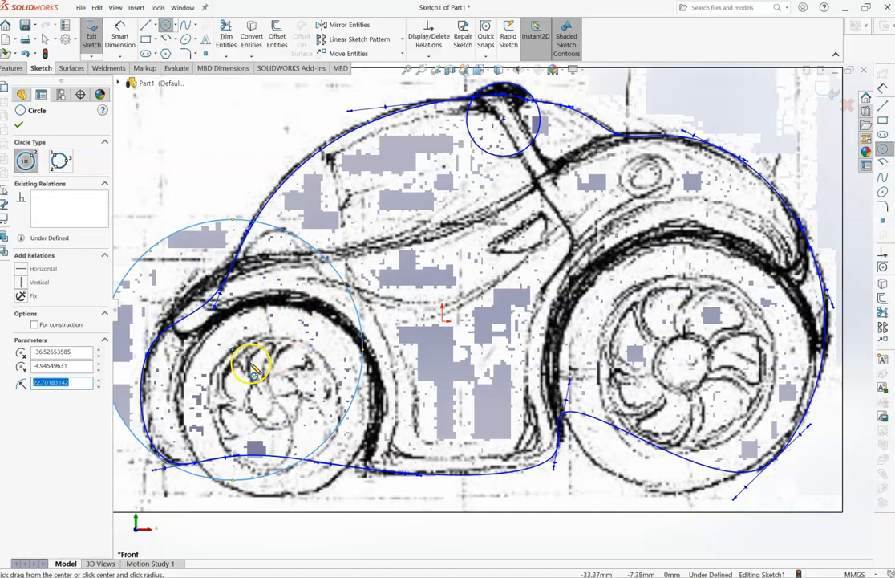
pyautogui.click(46, 38)
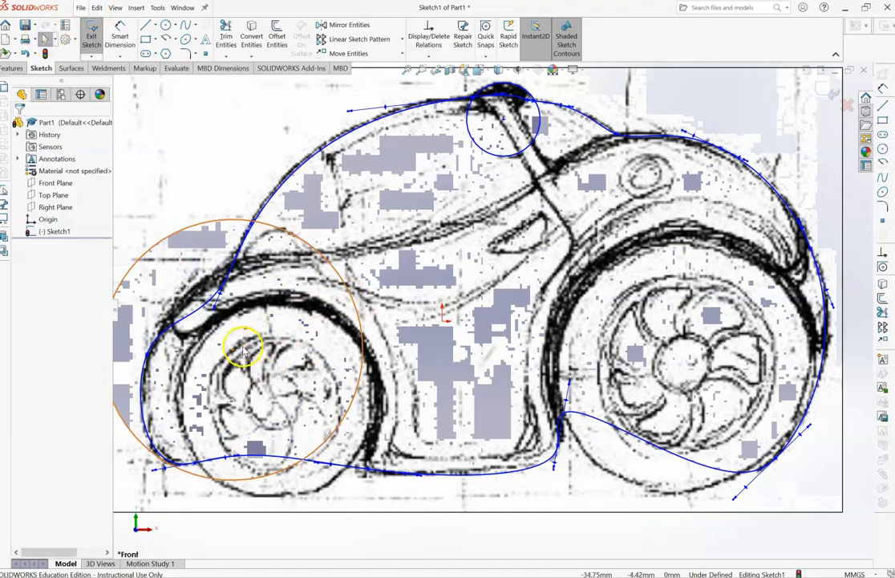
pyautogui.moveTo(235, 351); pyautogui.dragTo(275, 388)
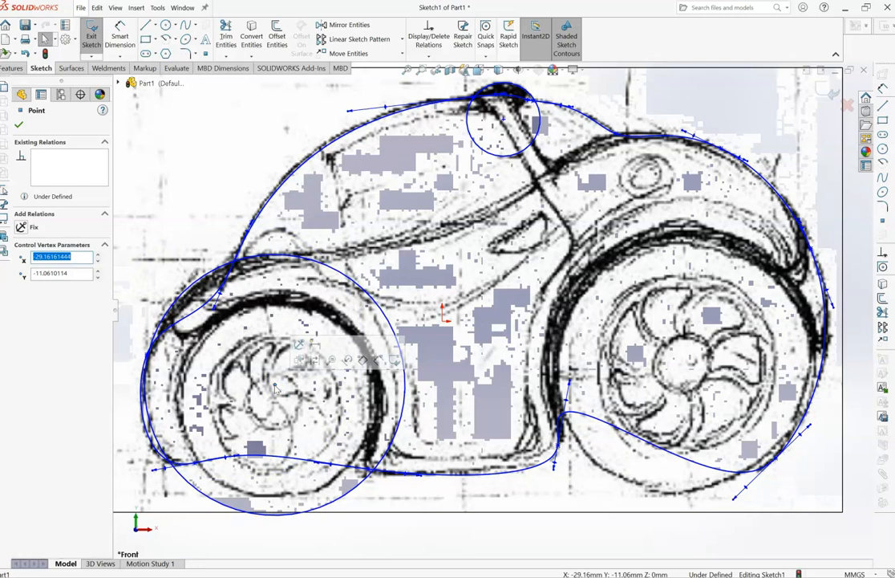
# - Sketch a circle of about 17.9 mm radius for the front wheel and move its center to about X -28.0, Y -12.9 mm
pyautogui.click(166, 26)
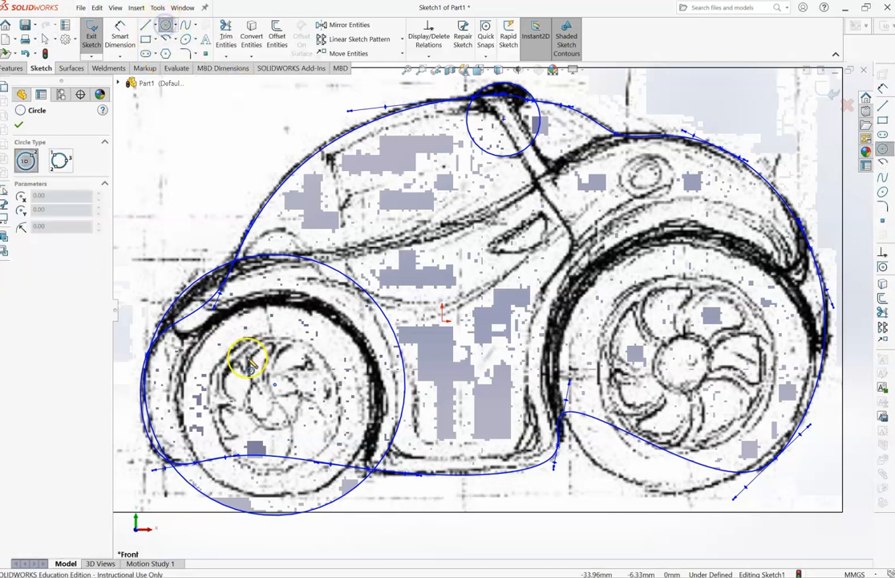
pyautogui.click(274, 399)
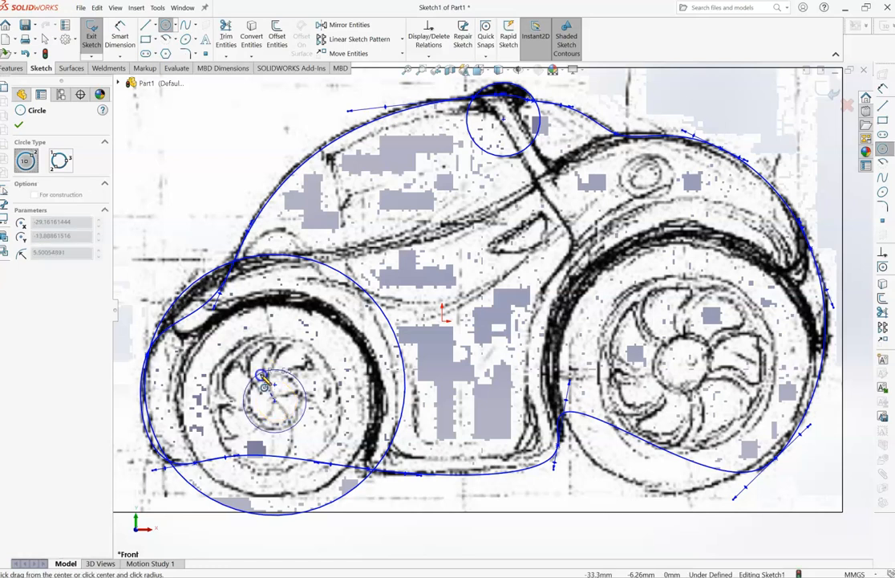
pyautogui.click(236, 319)
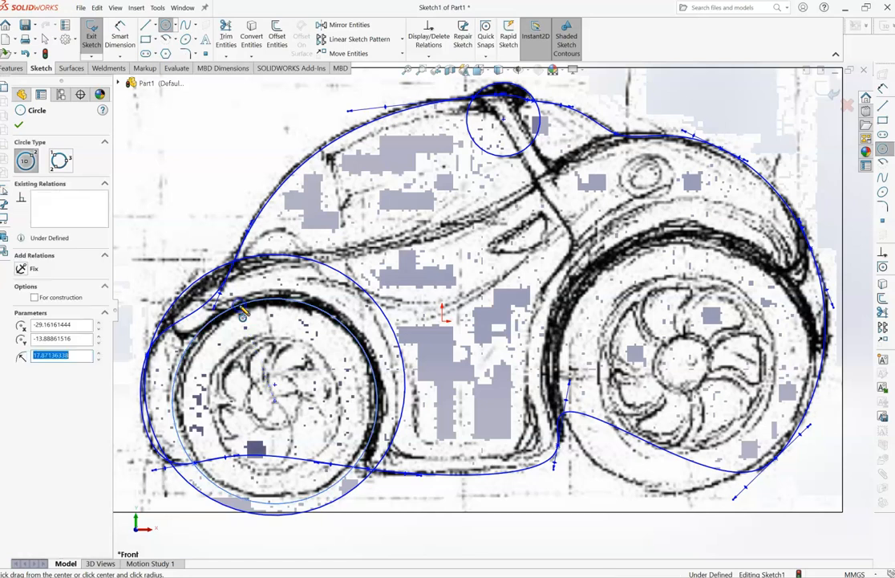
pyautogui.click(48, 38)
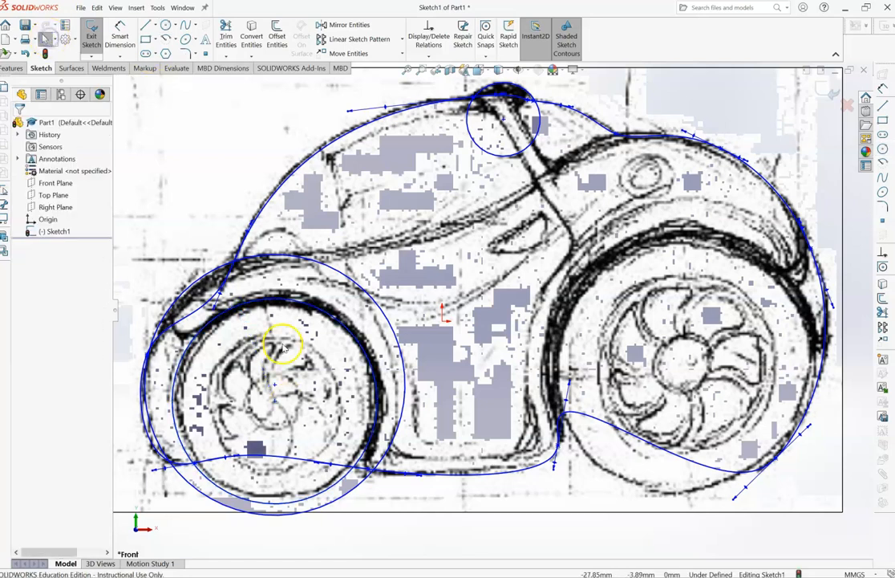
pyautogui.click(277, 402)
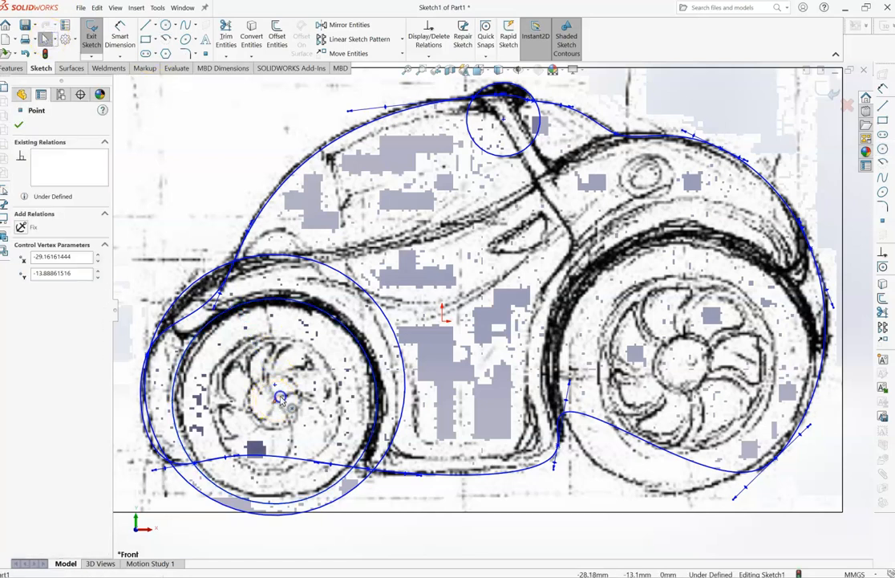
pyautogui.moveTo(276, 401); pyautogui.dragTo(280, 396)
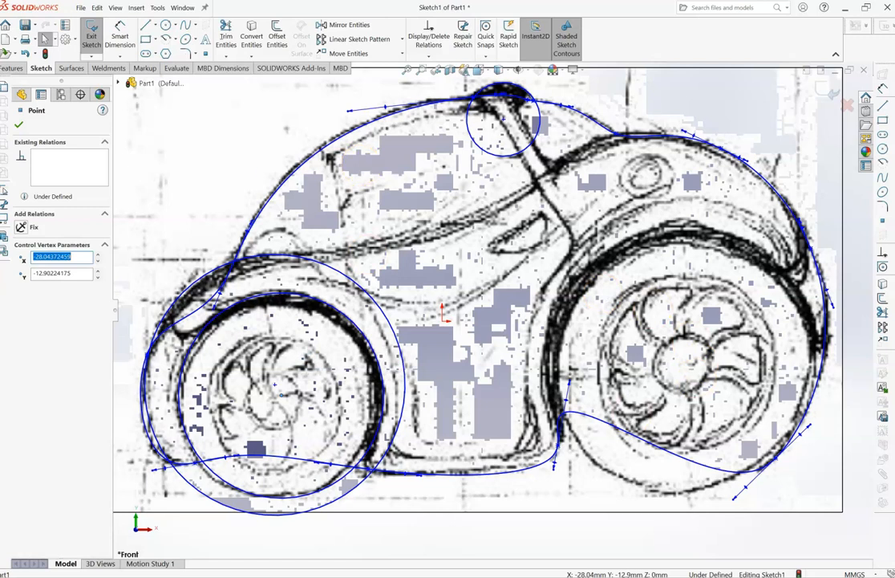
# - Sketch a circle of about 24.4 mm radius around the rear wheel, centered at about X 42.2, Y -8.2 mm
pyautogui.click(166, 25)
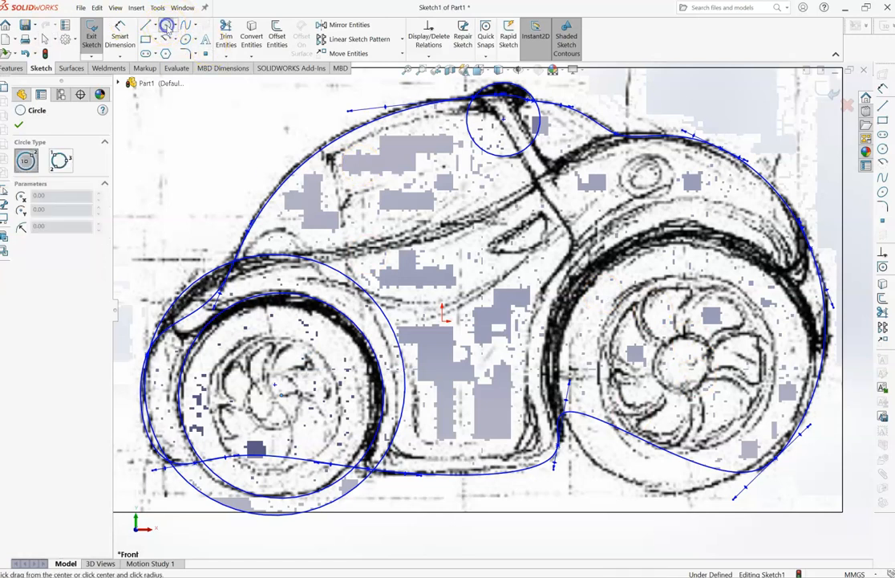
pyautogui.click(686, 369)
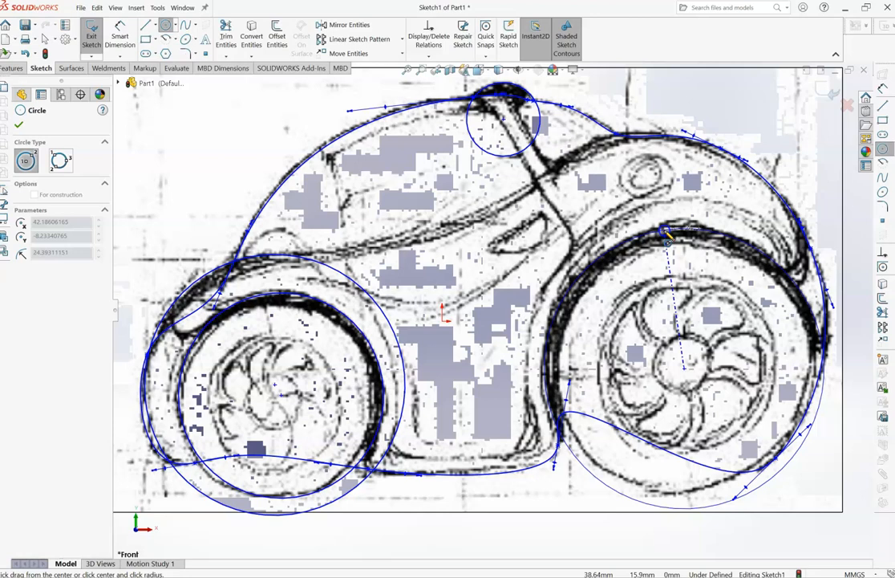
pyautogui.click(665, 233)
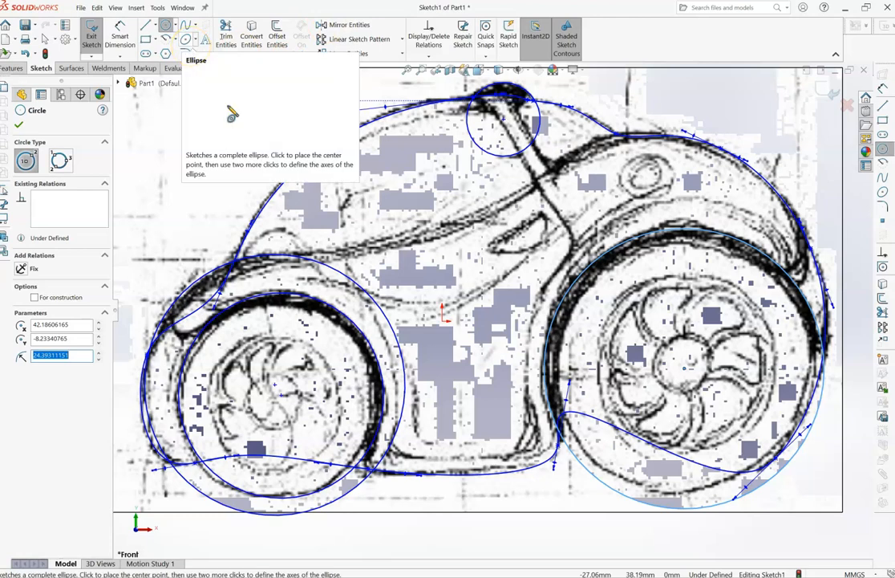
# - Trim the front fender circle, front wheel circle and overlapping body spline down to the outer fender edge and the front wheel arch
pyautogui.click(225, 36)
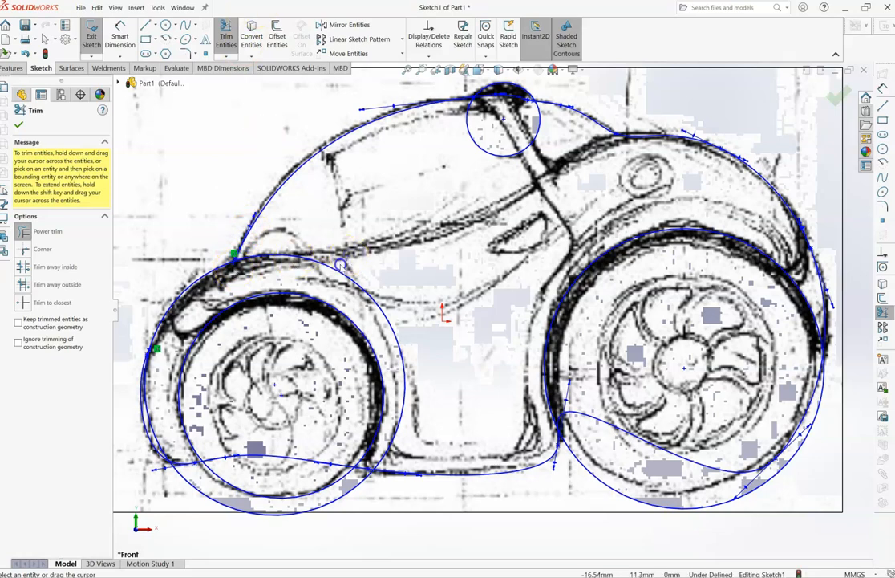
pyautogui.moveTo(341, 265); pyautogui.dragTo(325, 281)
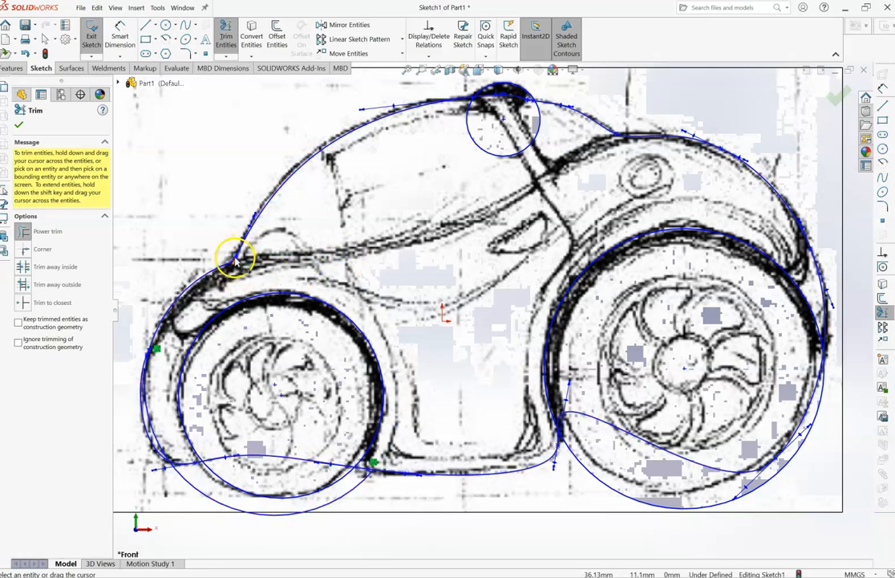
pyautogui.moveTo(238, 255); pyautogui.dragTo(148, 420)
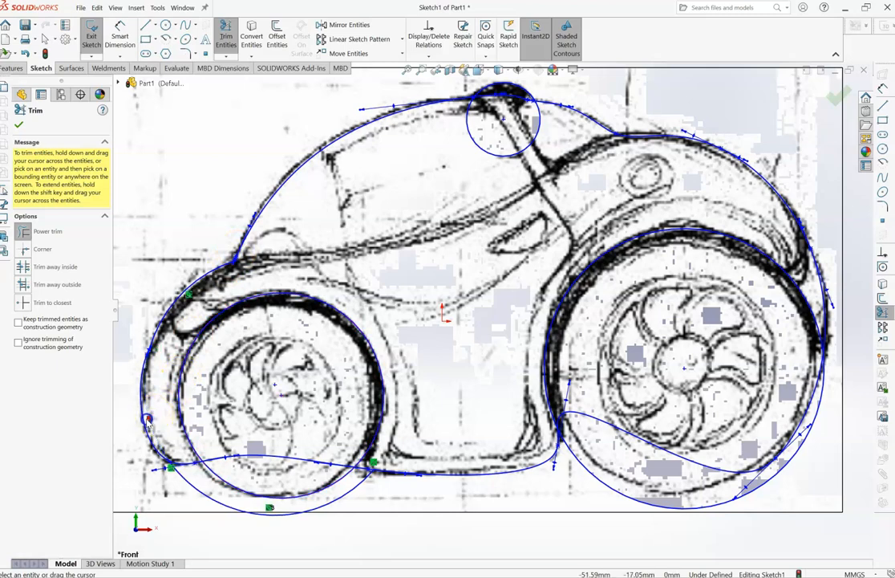
pyautogui.moveTo(189, 495)
pyautogui.mouseDown()
pyautogui.moveTo(201, 482)
pyautogui.moveTo(272, 507)
pyautogui.moveTo(267, 418)
pyautogui.mouseUp()
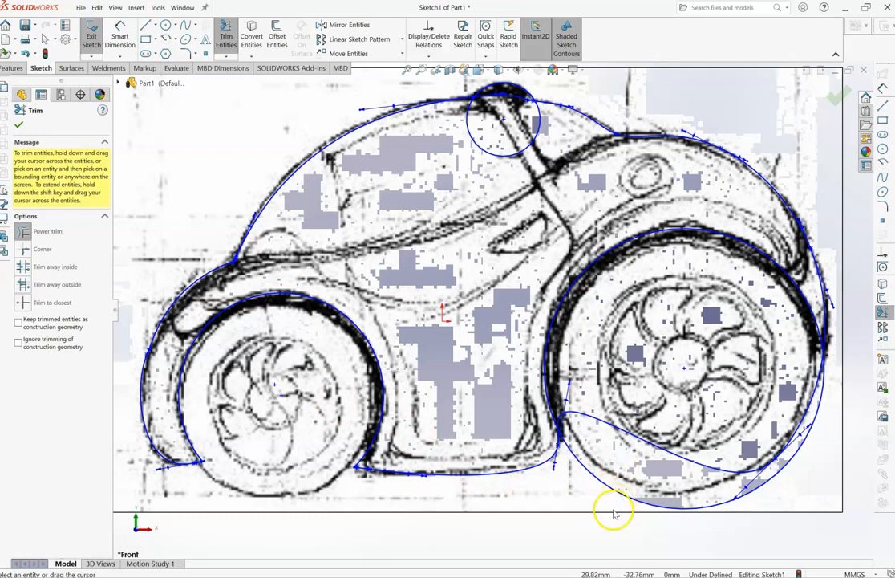
# - Trim the rear wheel circle and body spline to leave only the wheel arch, and trim the roof circle to its upper bump
pyautogui.moveTo(614, 507); pyautogui.dragTo(622, 475)
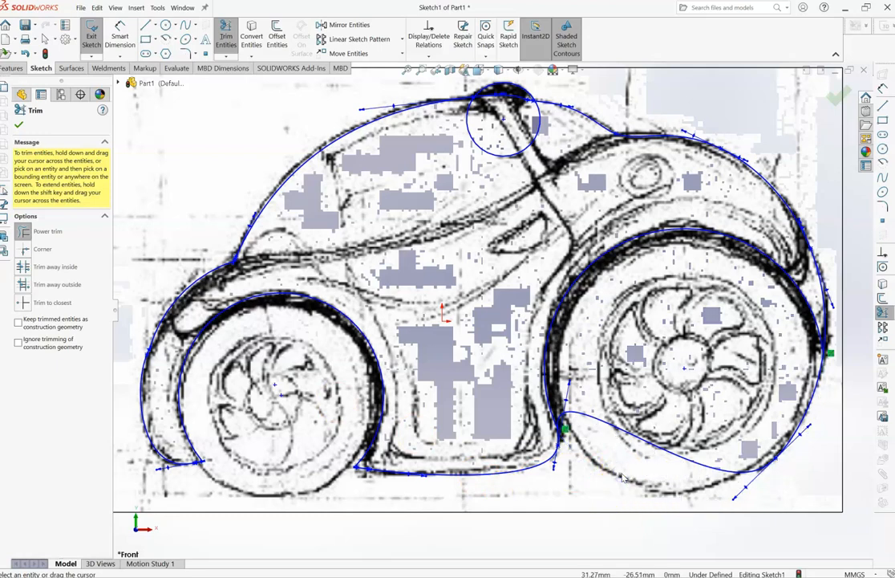
pyautogui.moveTo(671, 490); pyautogui.dragTo(666, 423)
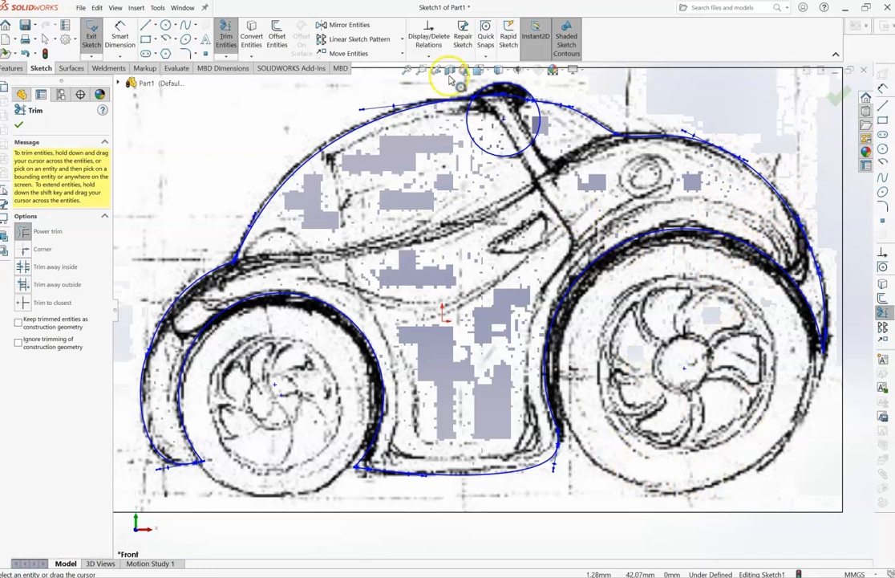
pyautogui.moveTo(500, 168); pyautogui.dragTo(500, 139)
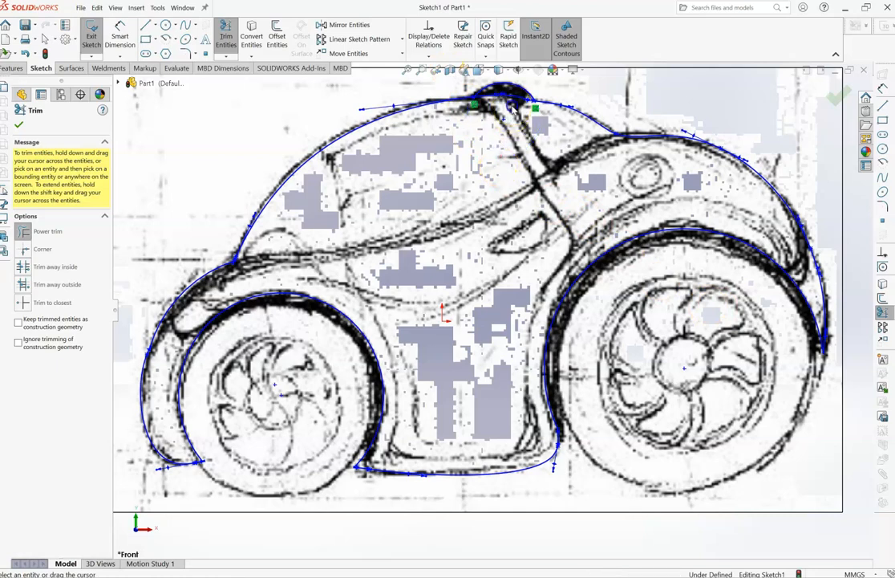
pyautogui.moveTo(510, 98); pyautogui.dragTo(509, 94)
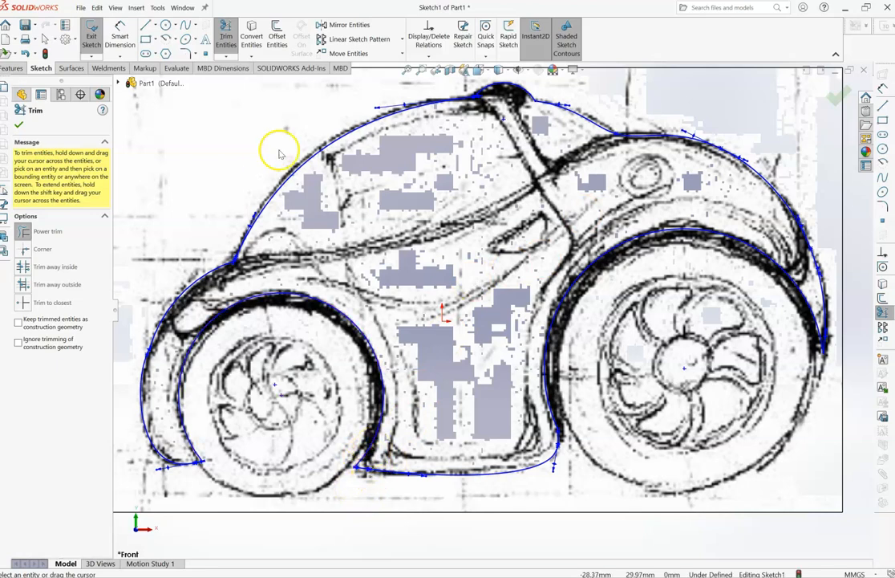
# - Sketch a circle of about 13 mm radius beside the front wheel arch's lower rear corner and trim it to blunt that sharp corner
pyautogui.click(165, 25)
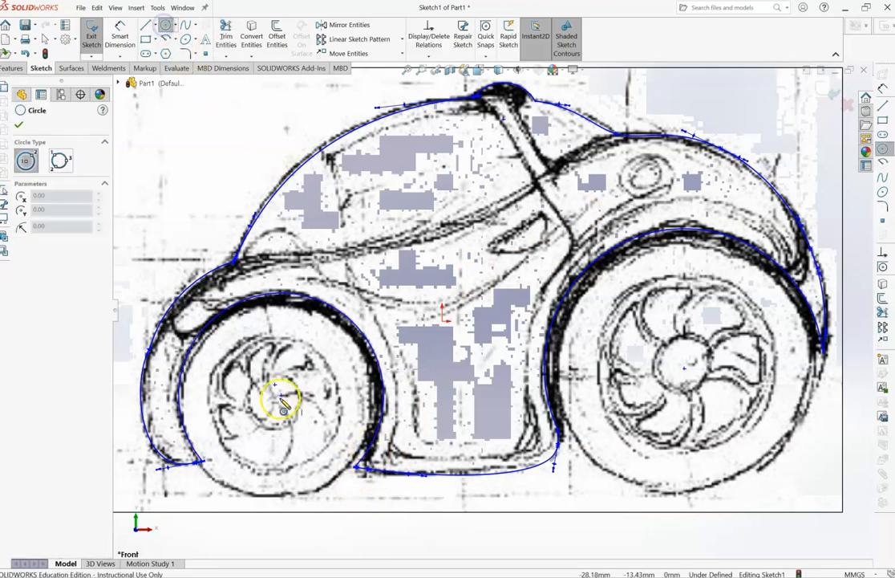
pyautogui.click(429, 423)
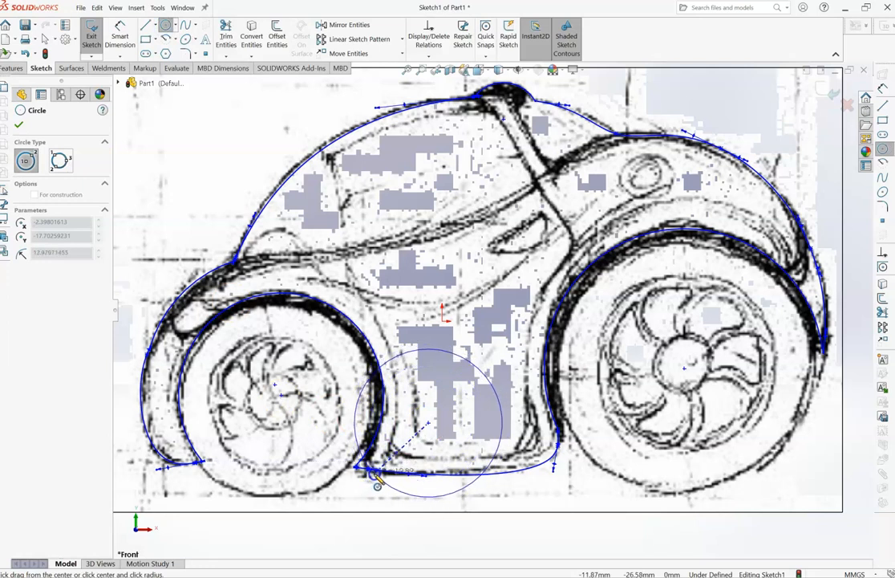
pyautogui.click(377, 476)
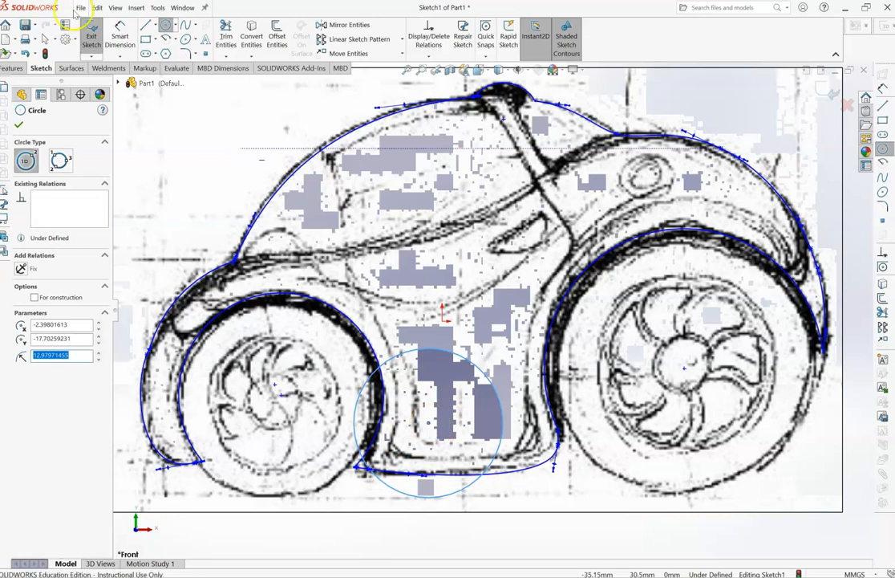
pyautogui.click(225, 36)
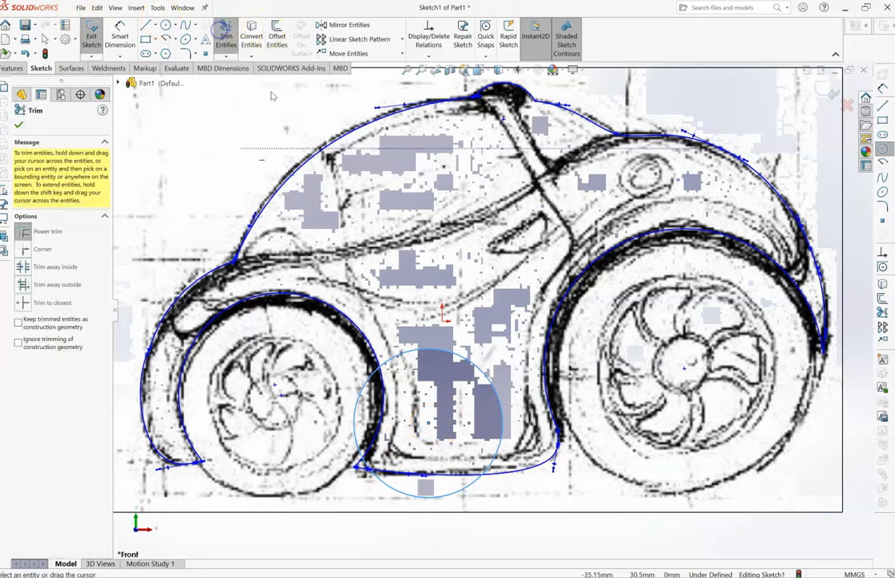
pyautogui.moveTo(459, 371); pyautogui.dragTo(459, 372)
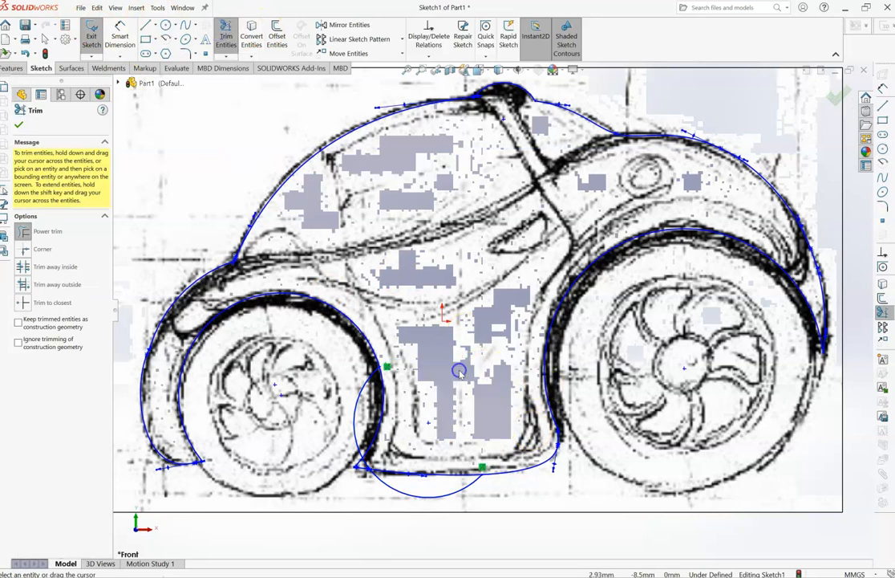
pyautogui.moveTo(346, 390); pyautogui.dragTo(365, 403)
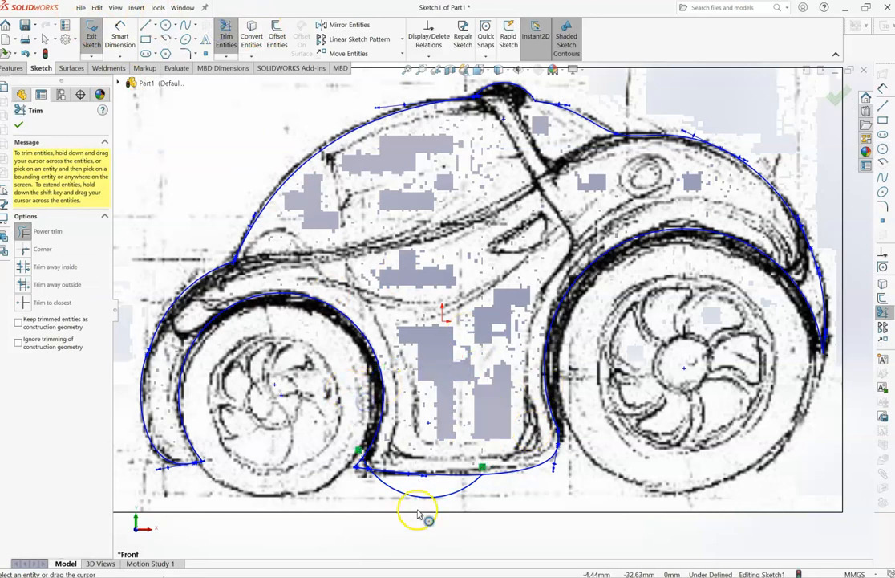
pyautogui.moveTo(413, 507)
pyautogui.mouseDown()
pyautogui.moveTo(416, 480)
pyautogui.moveTo(366, 493)
pyautogui.moveTo(358, 460)
pyautogui.mouseUp()
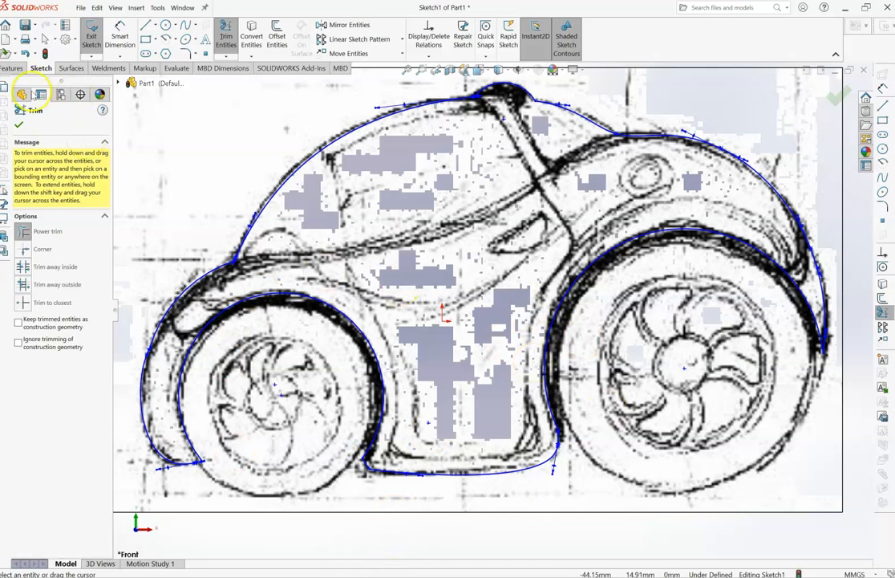
# - Exit the sketch and move the side-view picture off the profile to the empty area above the front-view picture
pyautogui.click(91, 37)
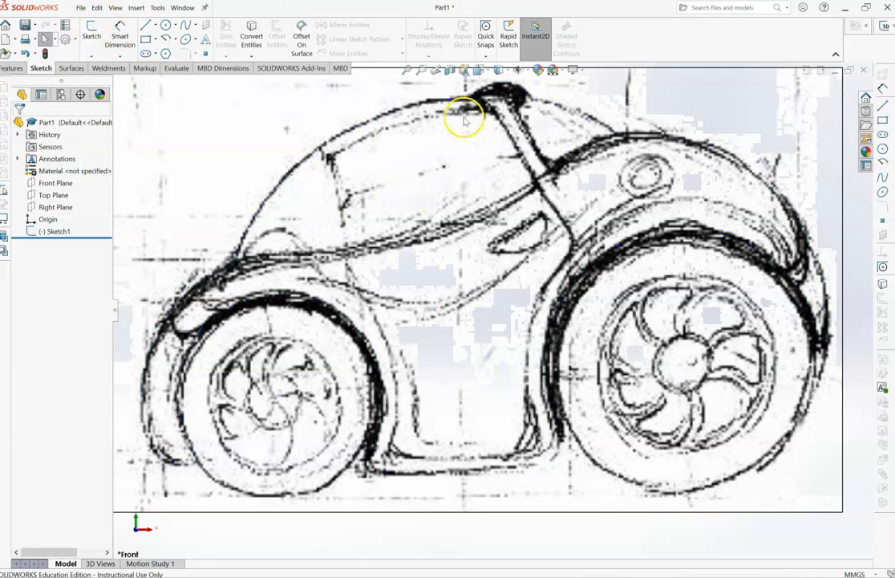
pyautogui.click(407, 73)
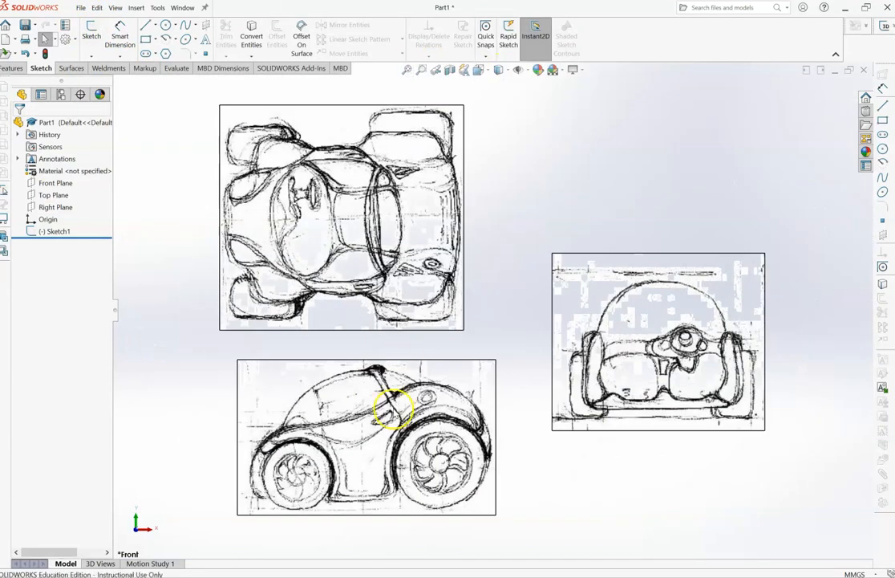
pyautogui.click(347, 456)
pyautogui.moveTo(347, 458)
pyautogui.mouseDown()
pyautogui.moveTo(619, 464)
pyautogui.moveTo(754, 114)
pyautogui.moveTo(705, 160)
pyautogui.mouseUp()
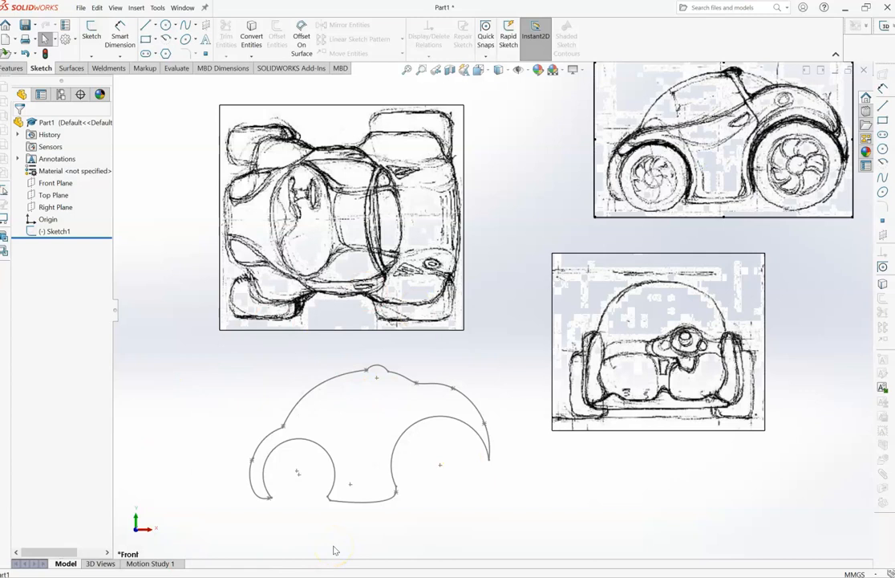
# - Reopen the car profile sketch, Sketch1, for editing
pyautogui.click(403, 382)
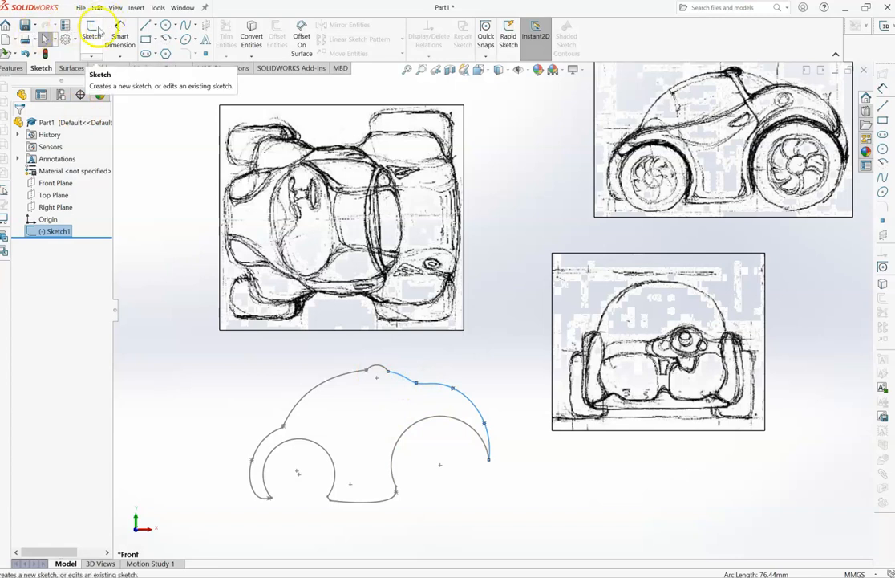
pyautogui.click(37, 231)
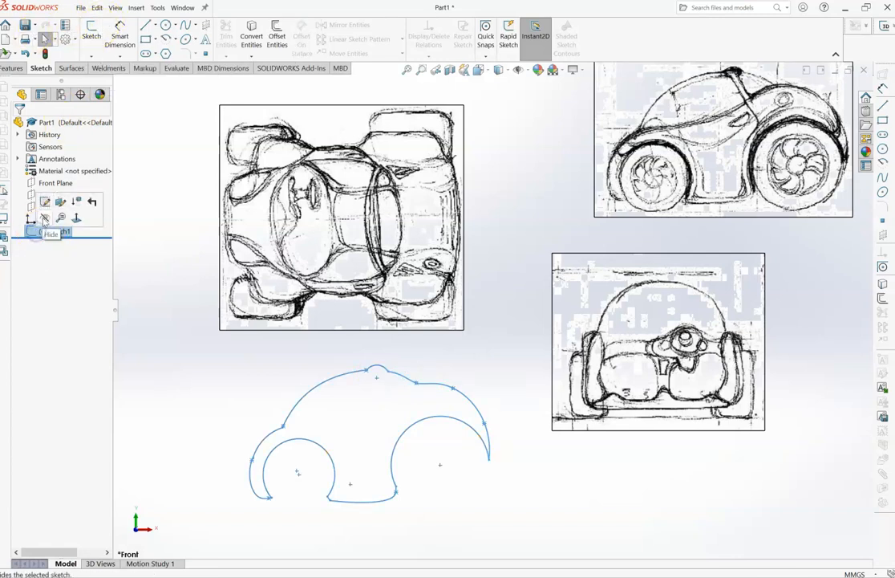
pyautogui.click(46, 199)
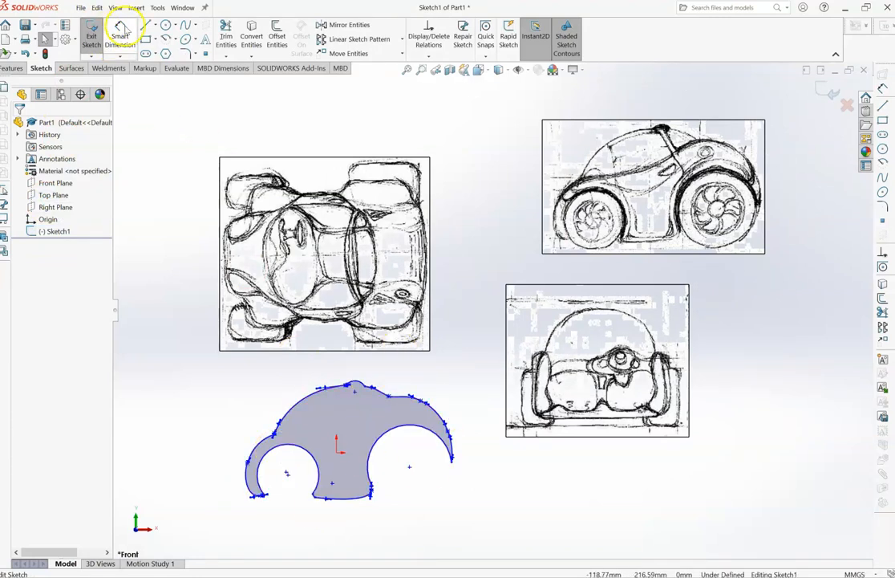
# - Dimension the profile's length between its front fender point and rear tip, and set it to 180 mm
pyautogui.click(120, 34)
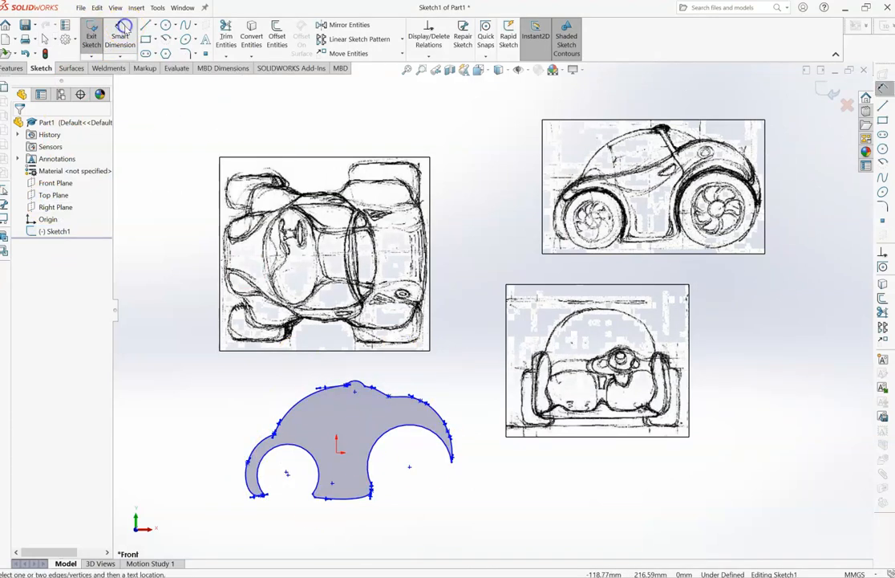
pyautogui.click(249, 463)
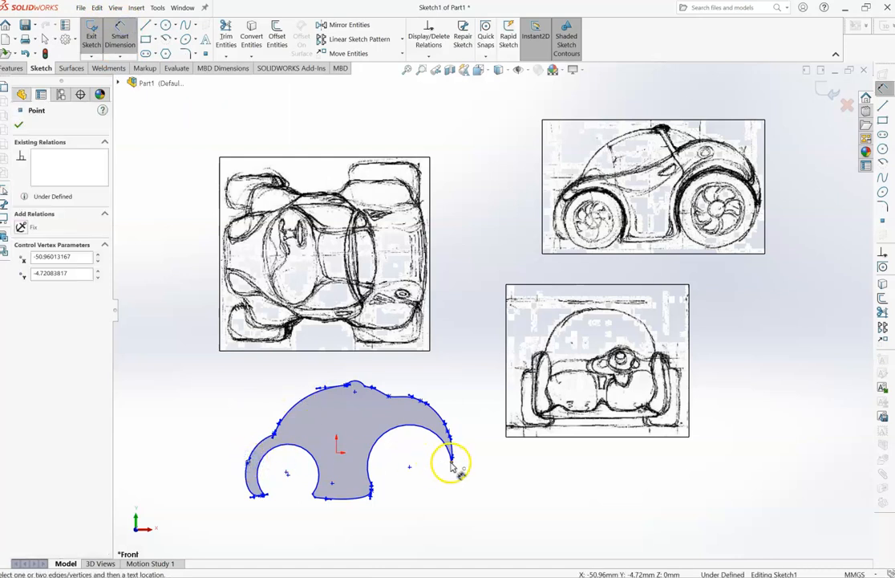
pyautogui.click(442, 541)
pyautogui.click(461, 523)
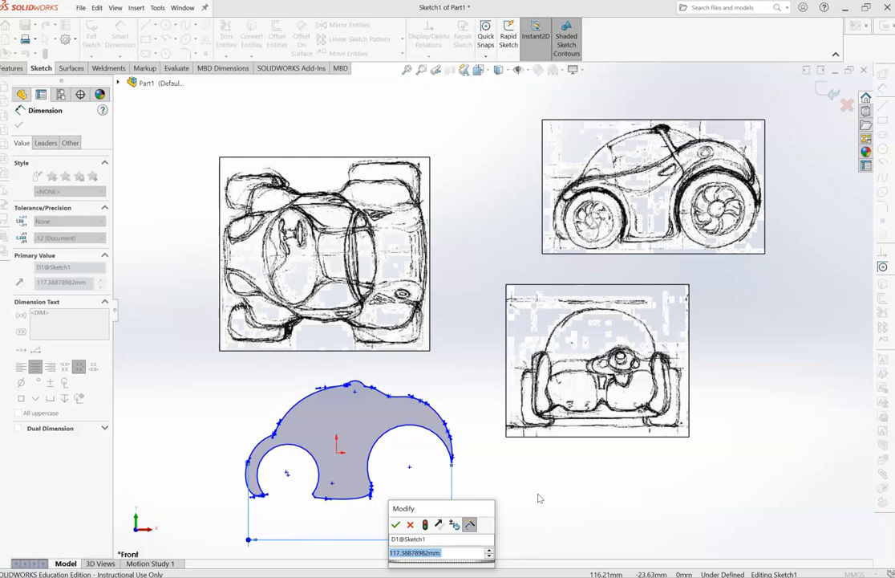
pyautogui.write('180')
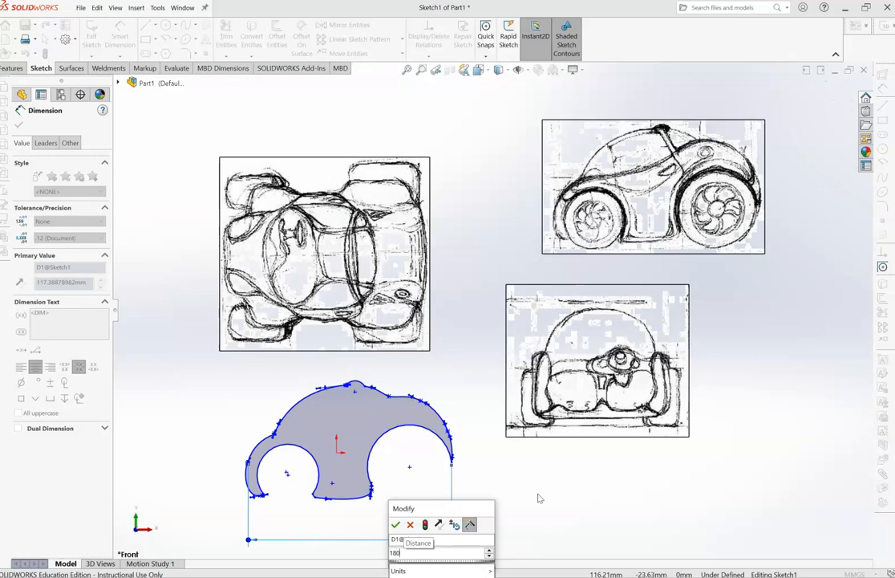
pyautogui.press('Return')
pyautogui.click(515, 487)
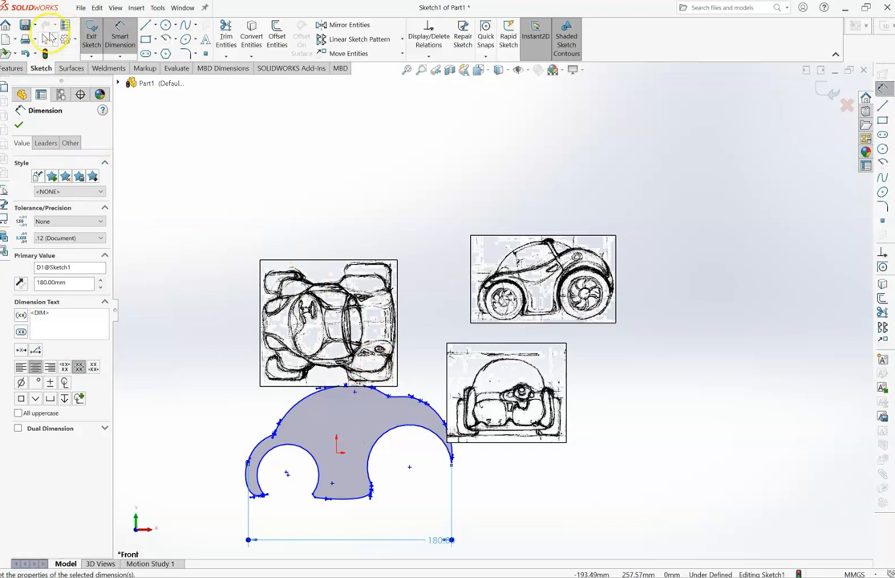
# - Move the top-view picture up and away from the car profile
pyautogui.click(45, 39)
pyautogui.moveTo(310, 305); pyautogui.dragTo(270, 211)
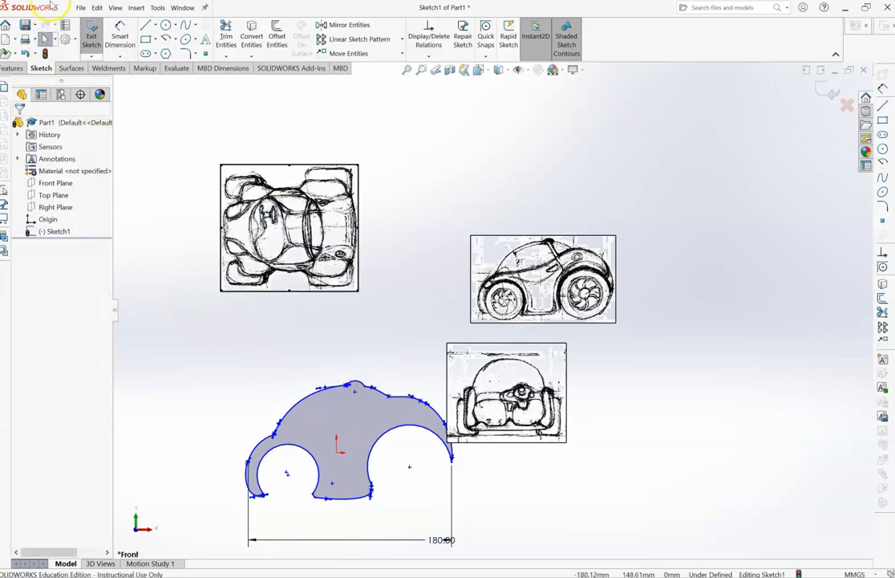
# - Try to dimension the profile's overall height from the bottom edge between the wheels to the roof bump
pyautogui.click(111, 38)
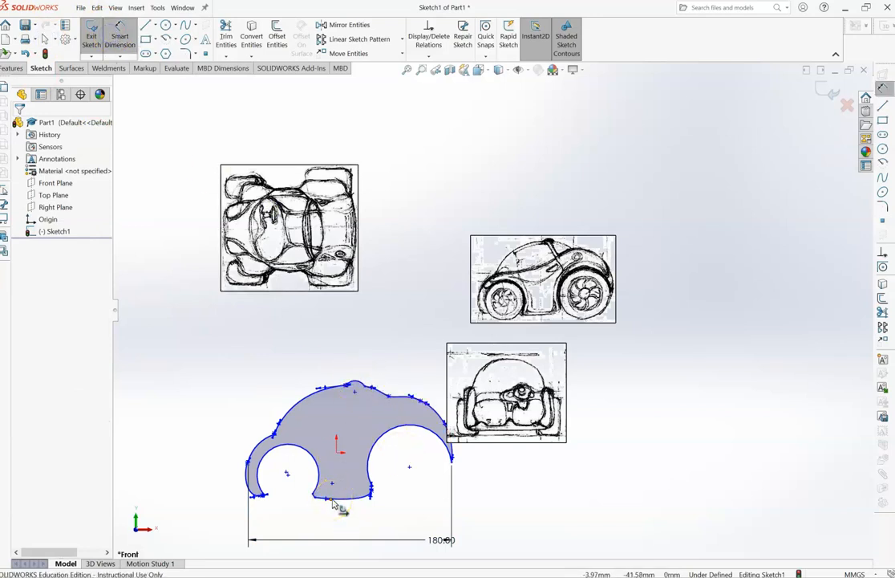
pyautogui.moveTo(333, 501); pyautogui.dragTo(358, 384)
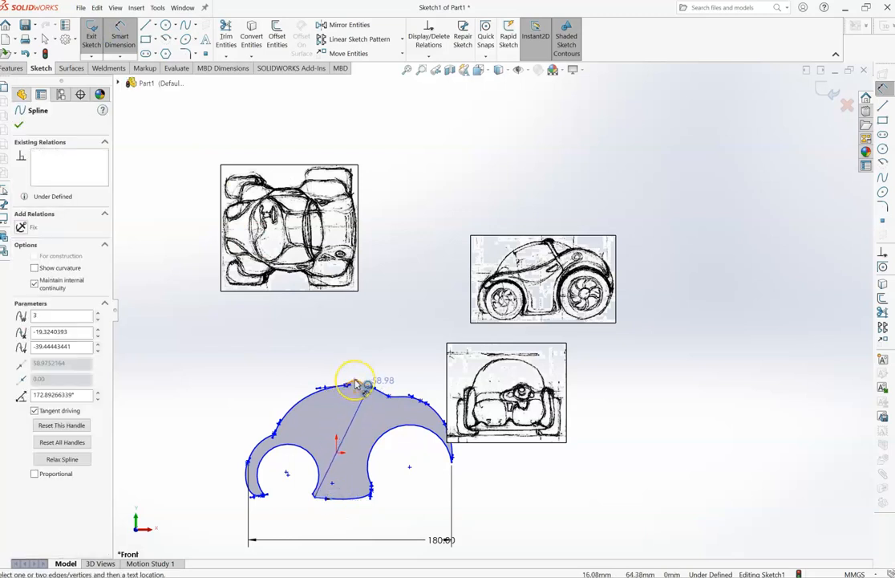
pyautogui.click(355, 381)
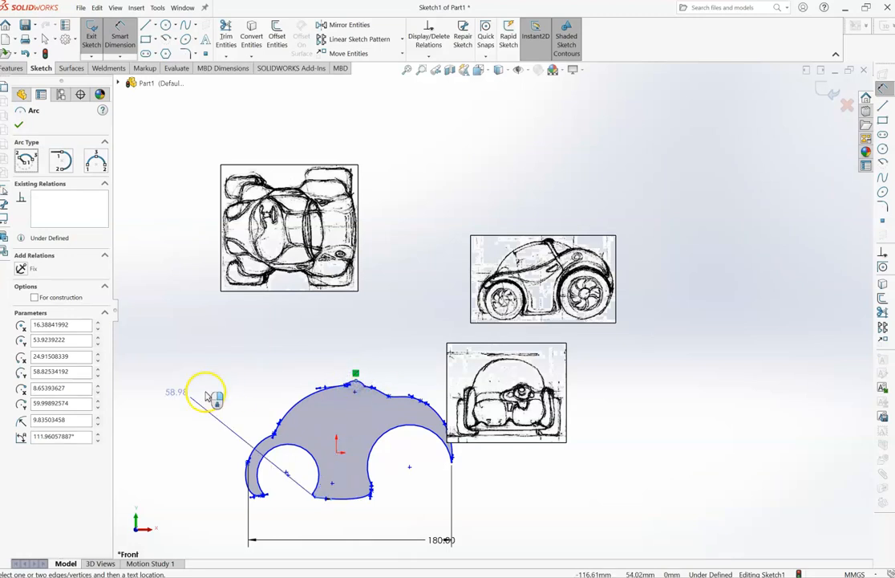
pyautogui.click(357, 381)
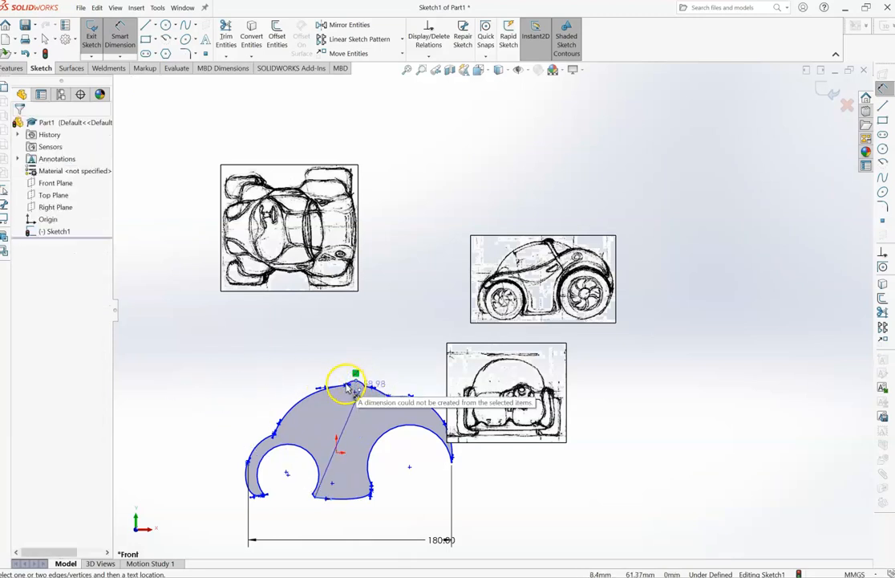
pyautogui.click(352, 385)
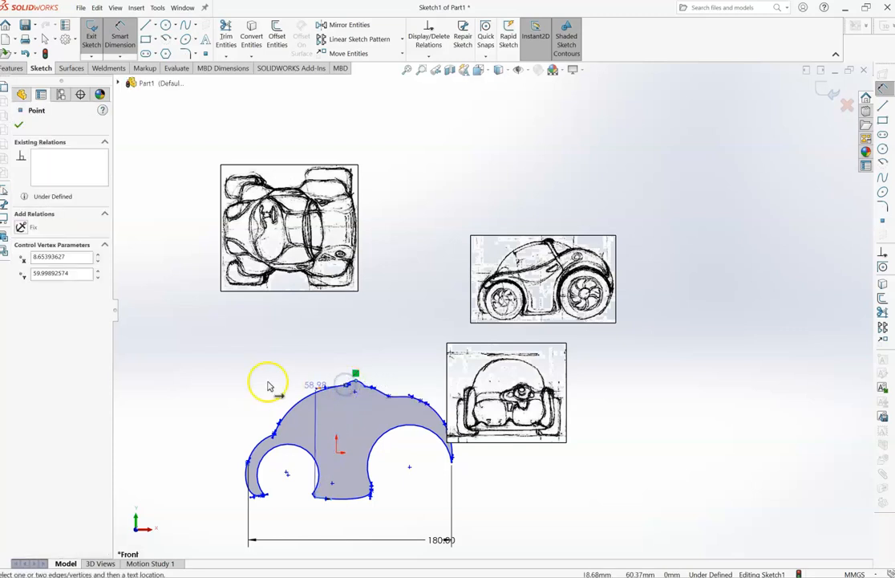
pyautogui.click(225, 383)
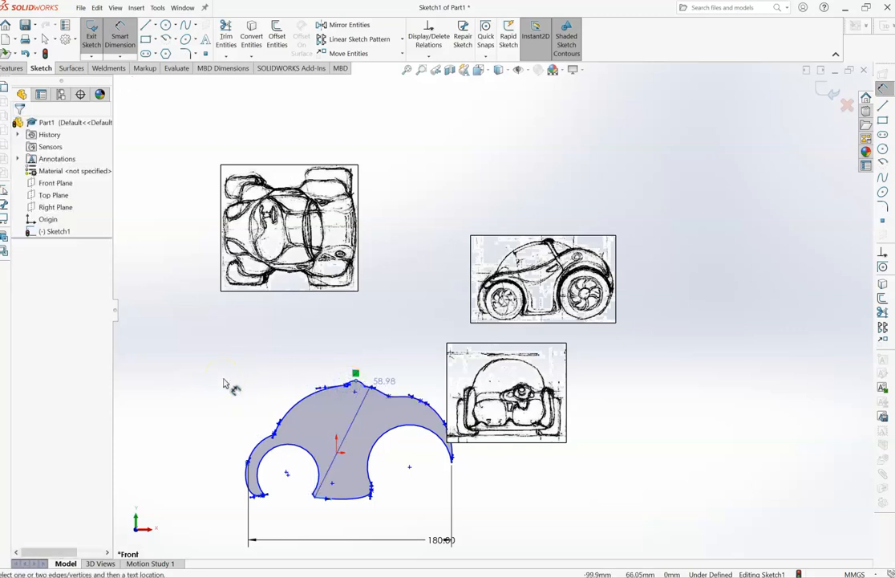
# - Undo the 180 mm length dimension on the car profile
pyautogui.hotkey('ctrl', 'z')
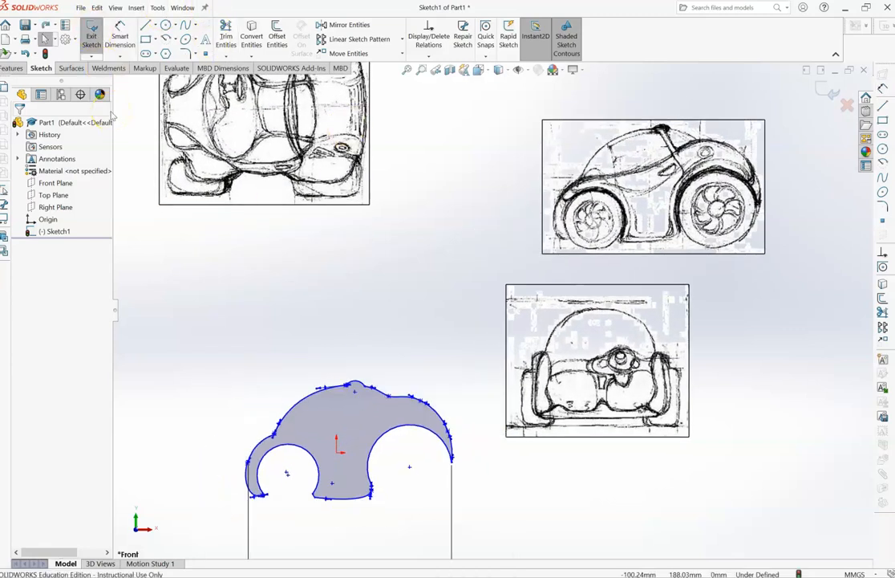
pyautogui.hotkey('ctrl', 'y')
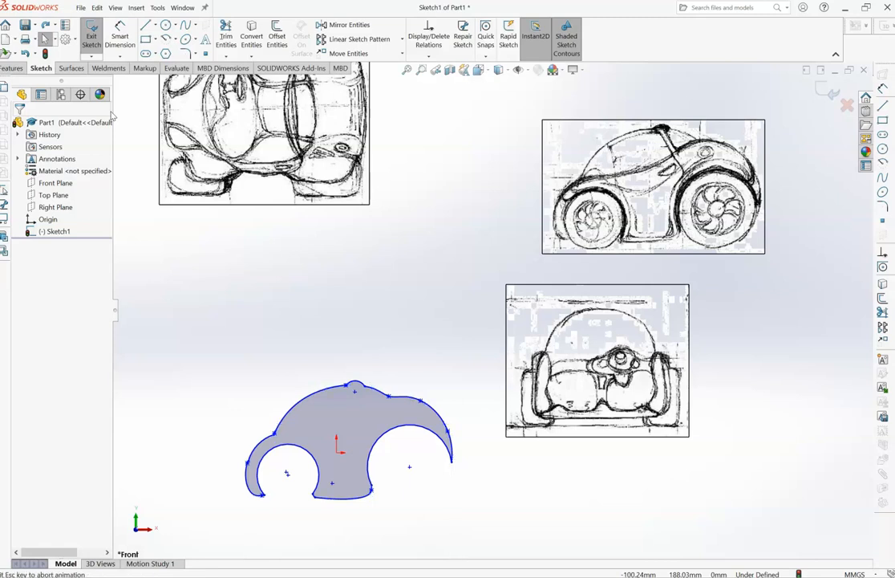
# - Set the car profile's horizontal length dimension between the front fender and rear tip to 180 mm
pyautogui.scroll(-5, 128, 215)
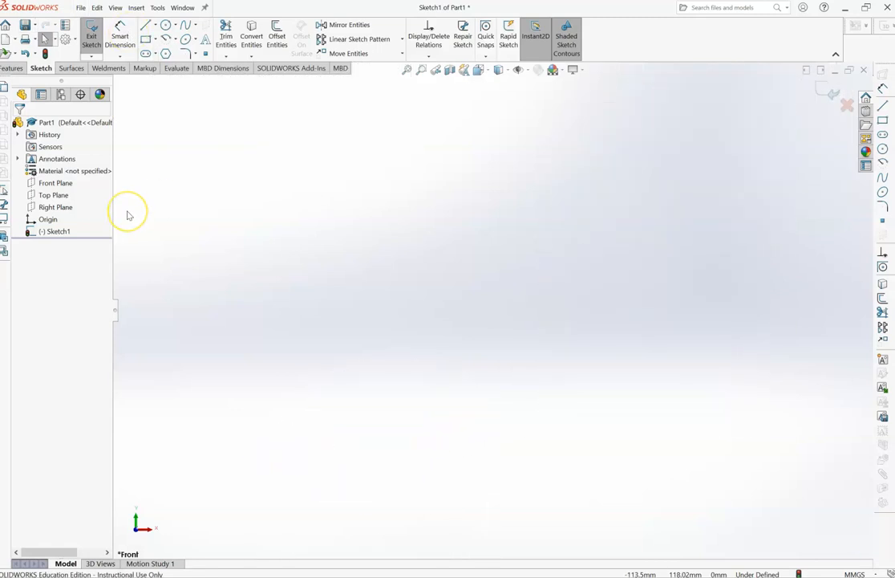
pyautogui.click(410, 71)
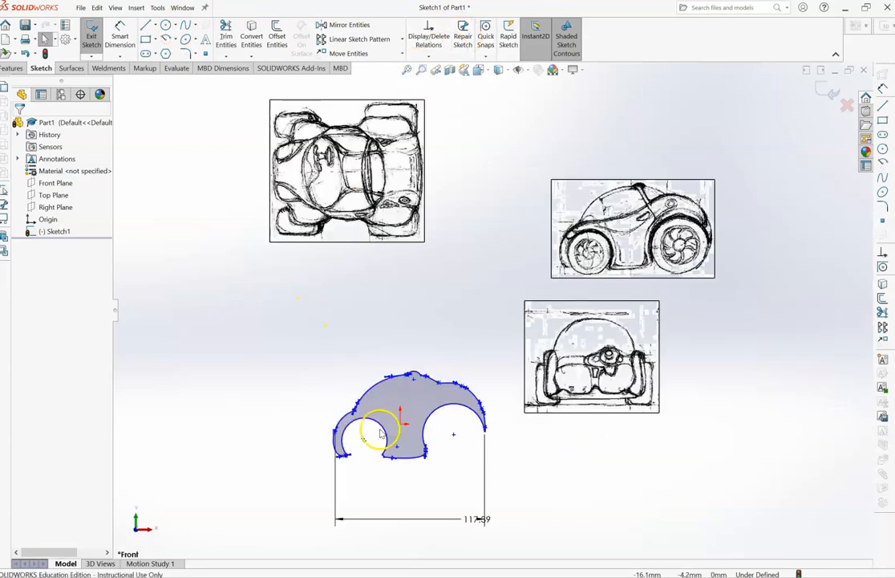
pyautogui.doubleClick(472, 519)
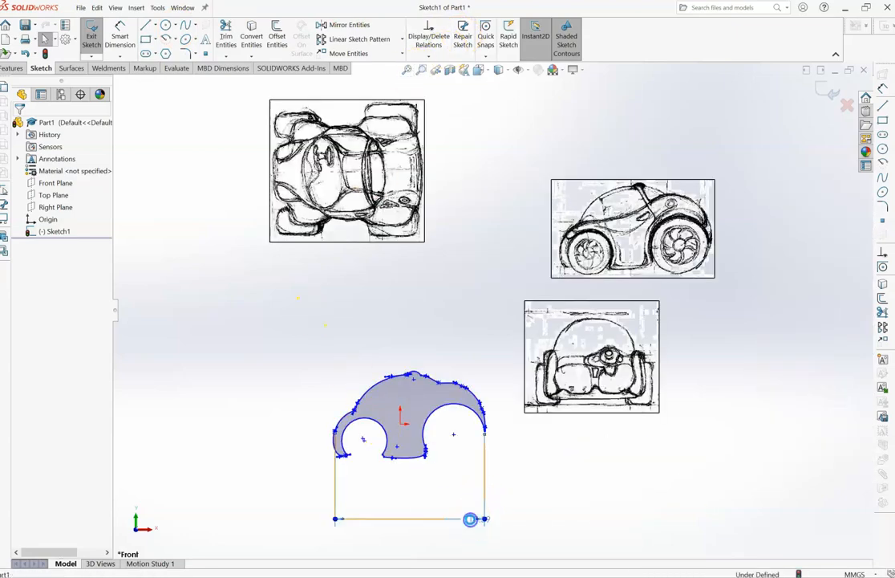
pyautogui.write('100')
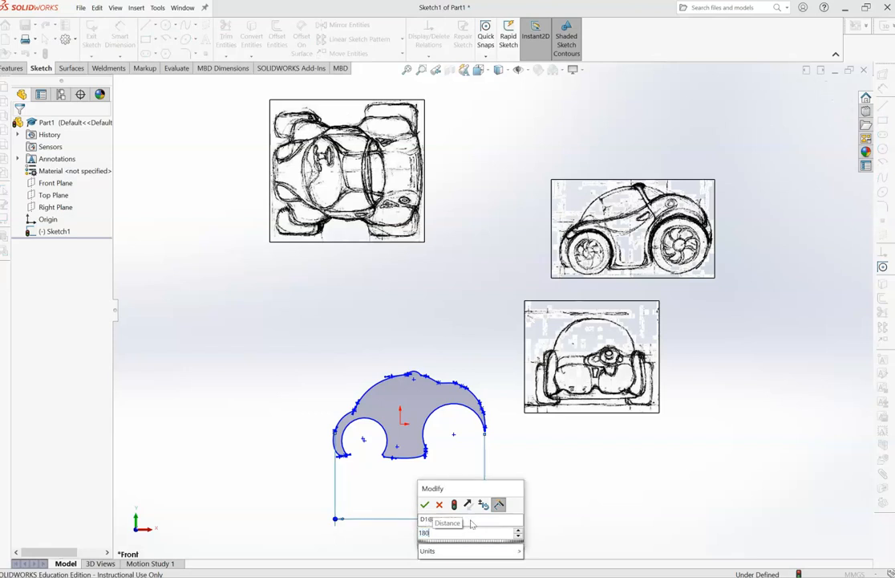
pyautogui.press('Return')
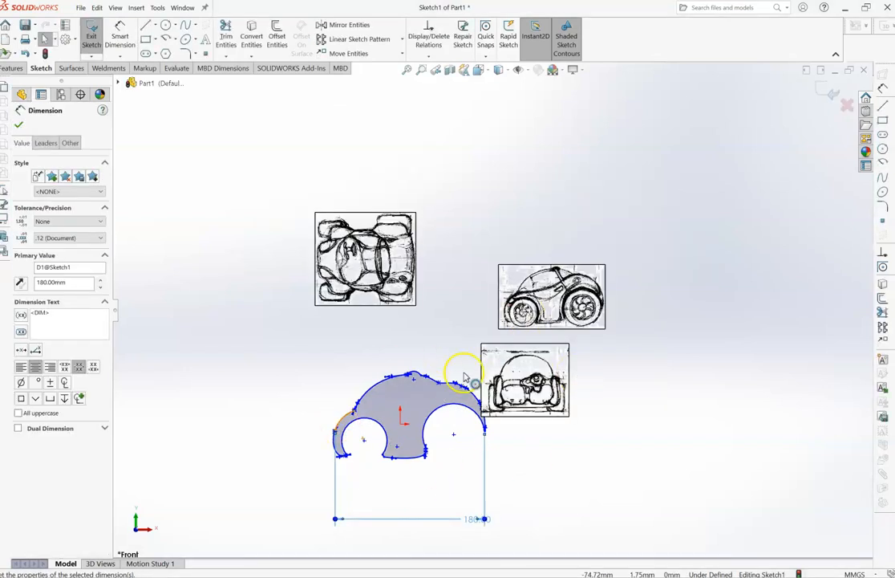
# - Dimension the profile's height from the roof point to the lower corner beside the front wheel arch, and finish the sketch
pyautogui.click(122, 30)
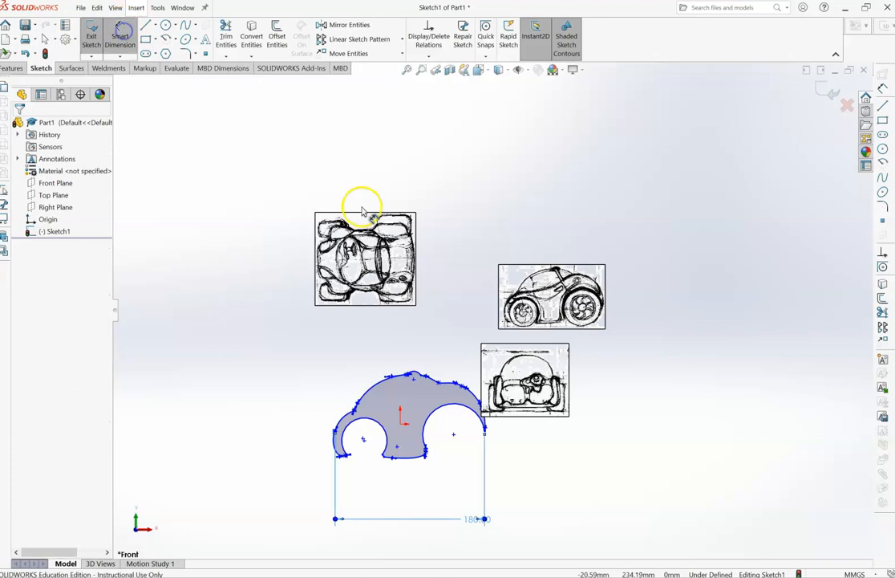
pyautogui.click(409, 375)
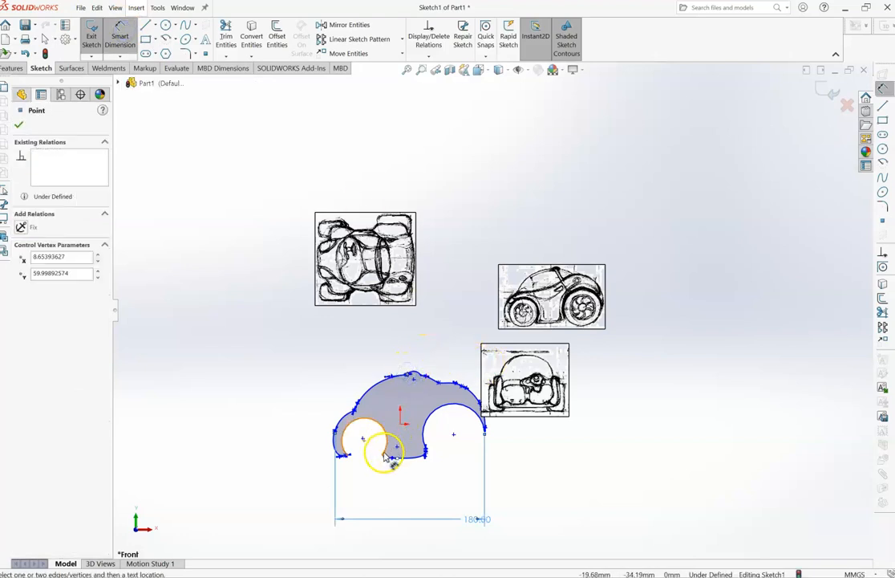
pyautogui.click(384, 454)
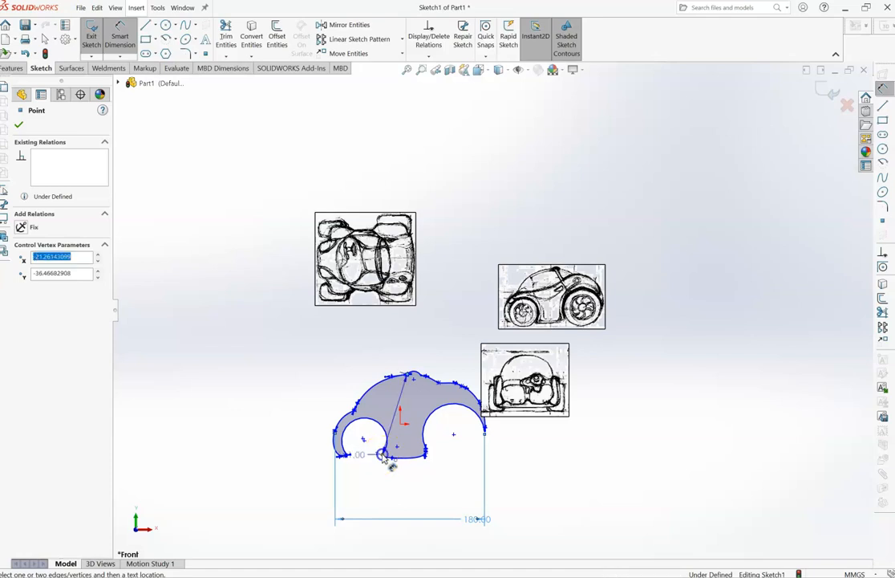
pyautogui.click(251, 441)
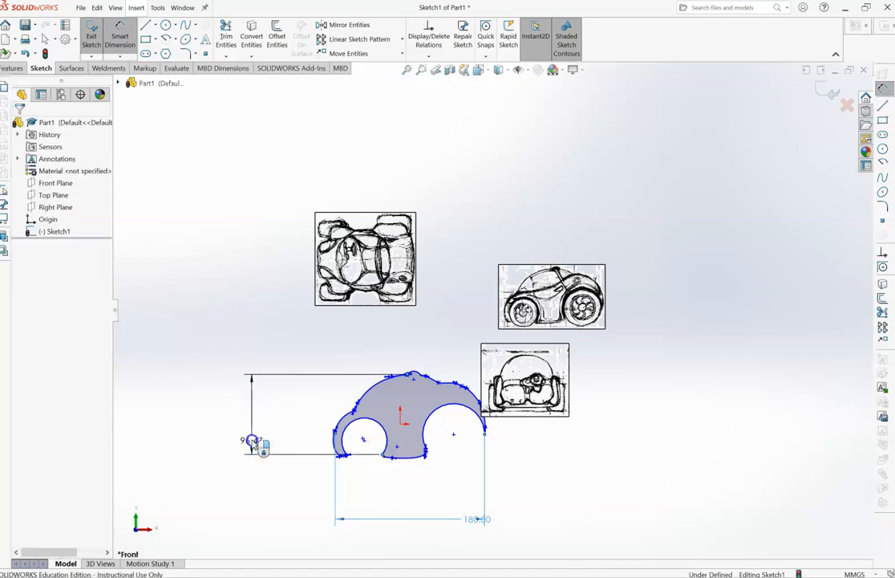
pyautogui.click(304, 313)
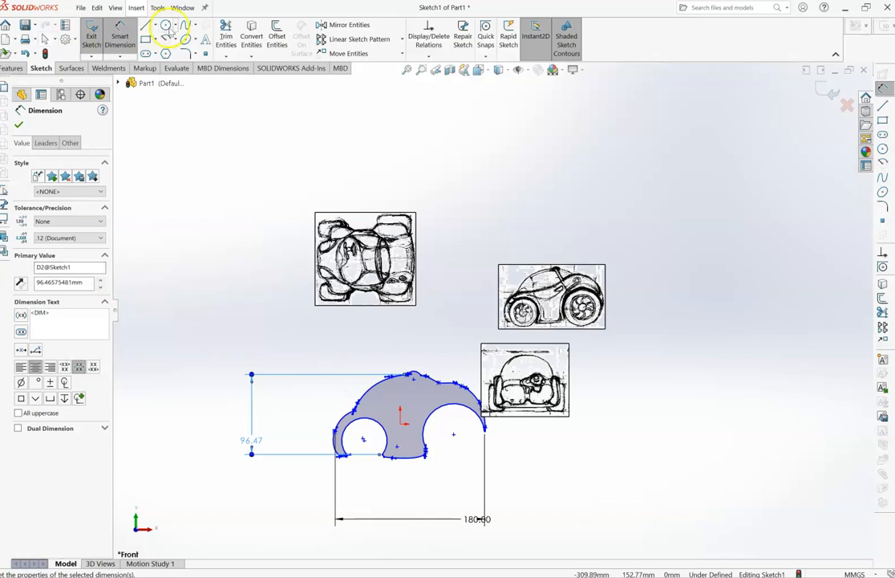
pyautogui.click(94, 38)
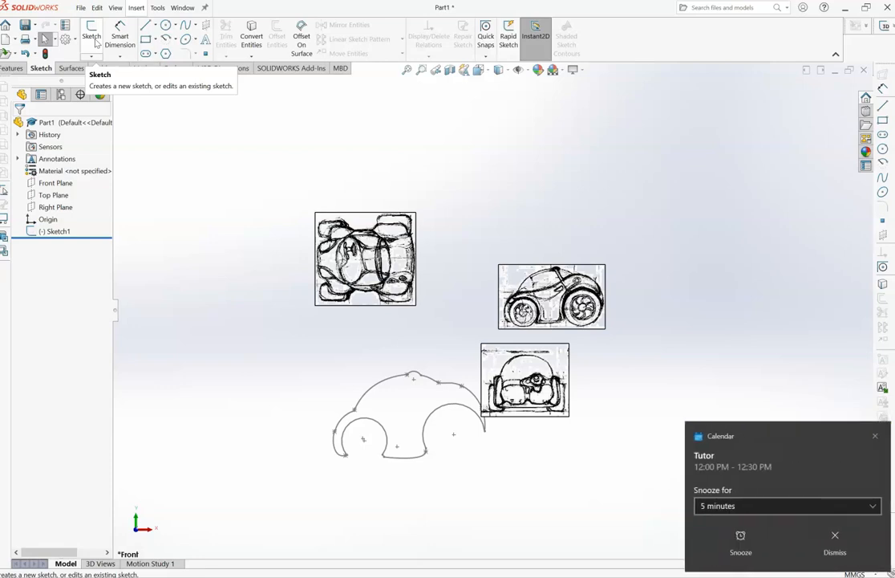
pyautogui.click(874, 436)
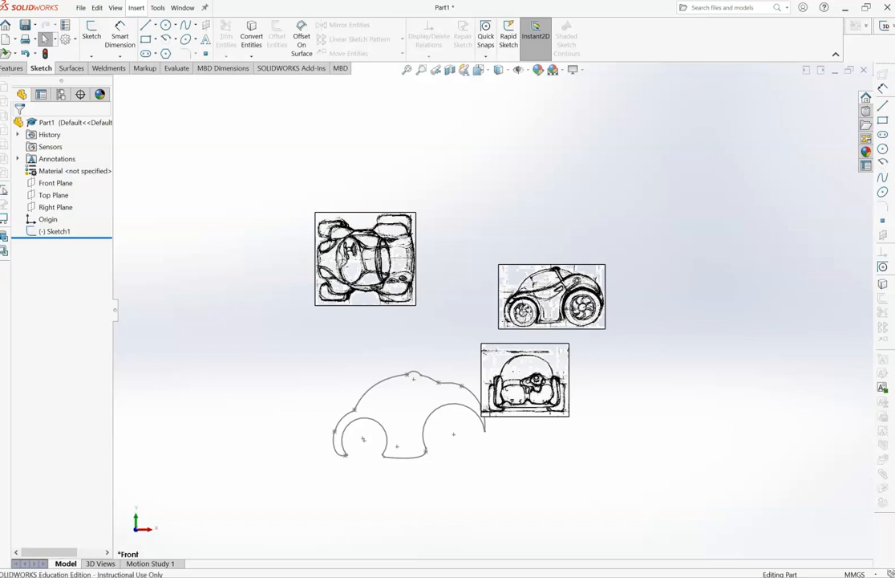
# - Extrude the car profile symmetrically with Mid Plane to a total depth of 110 mm
pyautogui.click(49, 232)
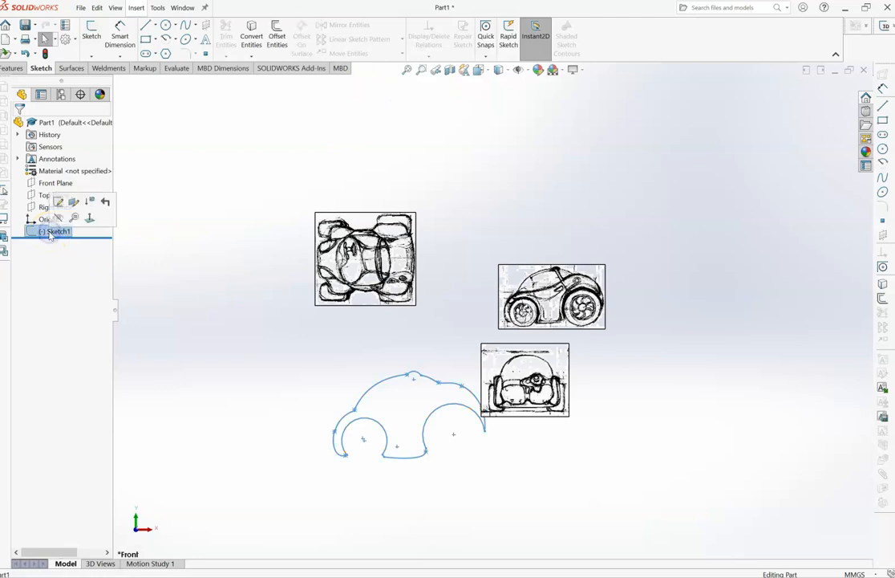
pyautogui.click(10, 69)
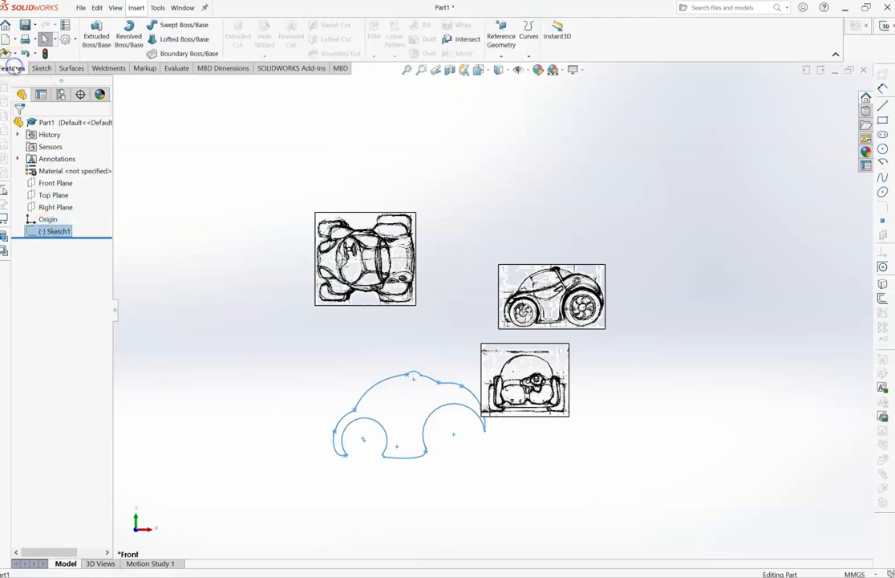
pyautogui.click(96, 37)
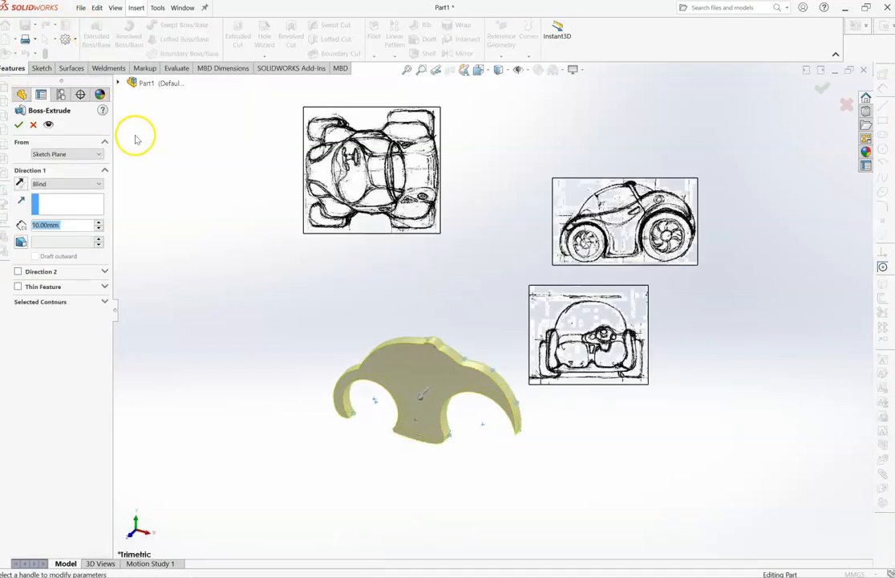
pyautogui.click(100, 183)
pyautogui.click(91, 233)
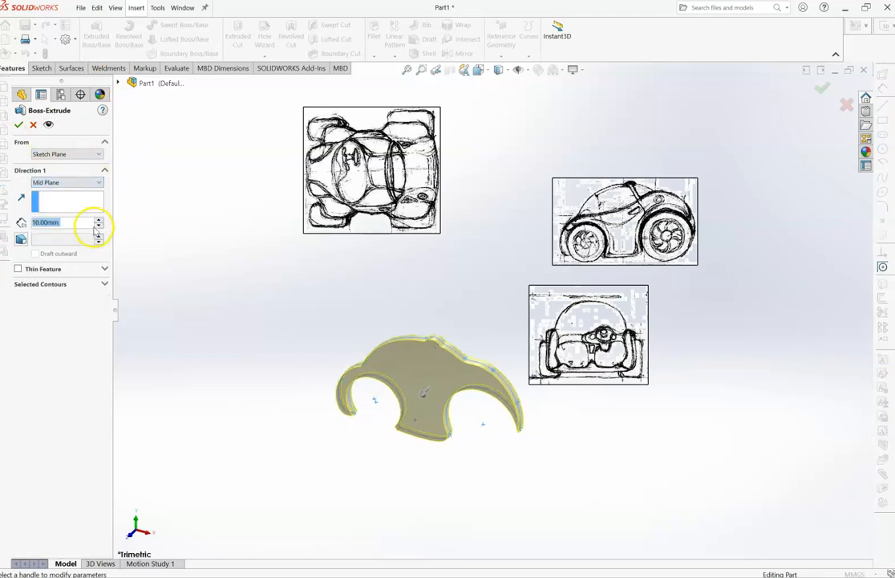
pyautogui.click(99, 220)
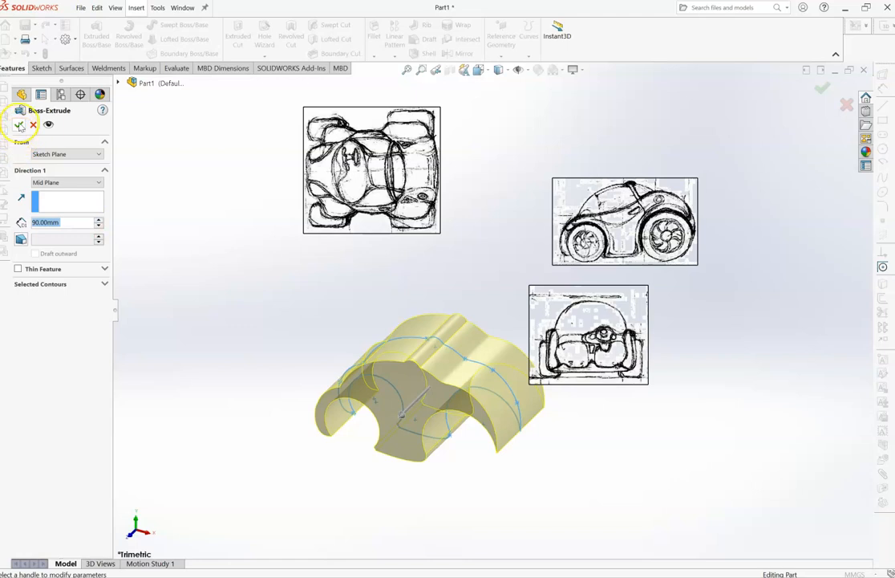
pyautogui.click(98, 220)
pyautogui.click(98, 220)
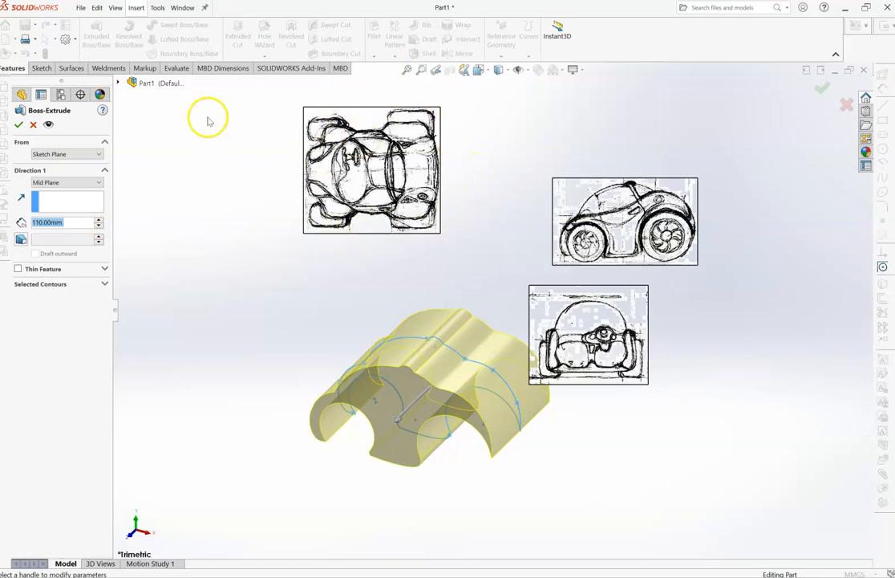
pyautogui.click(18, 125)
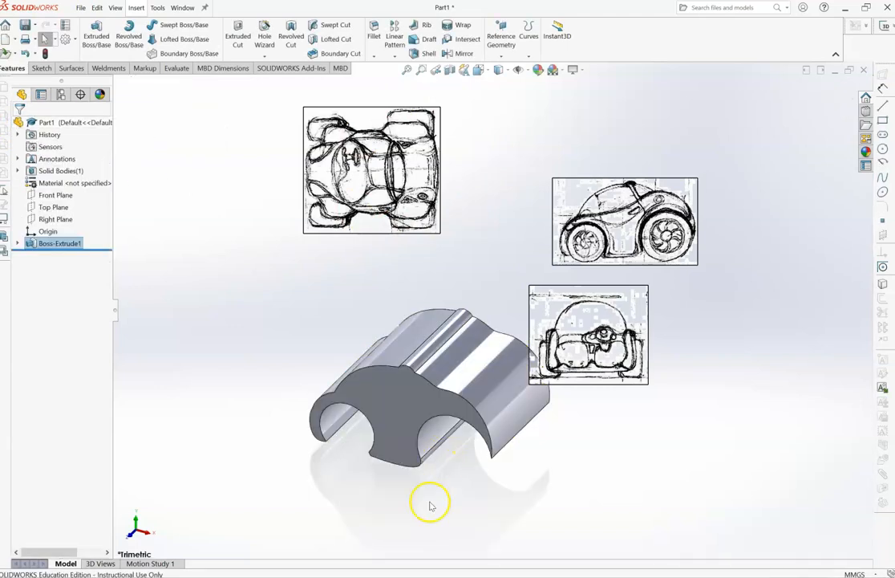
# - View the model normal to the Top Plane, then move the top-view picture over the body and enlarge it to match the body's length
pyautogui.moveTo(456, 488); pyautogui.dragTo(453, 493, button='middle')
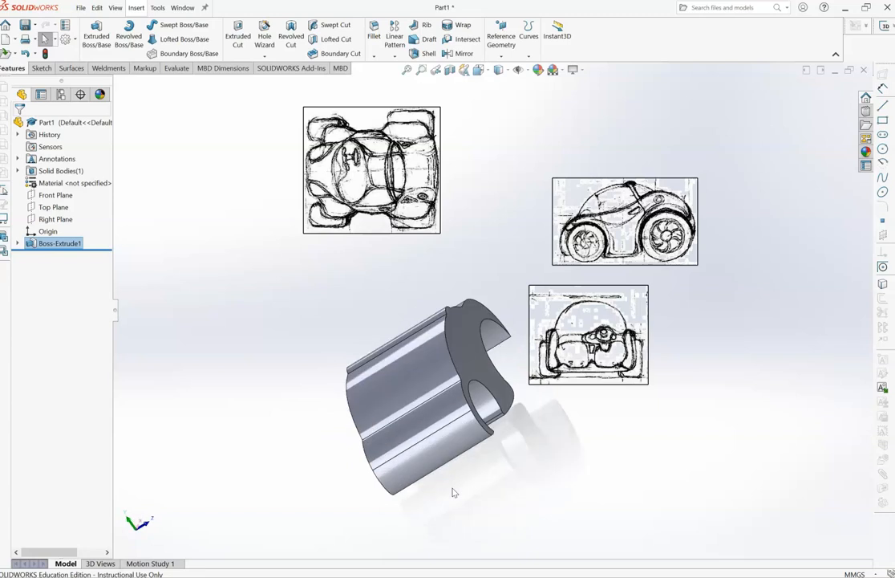
pyautogui.click(62, 207)
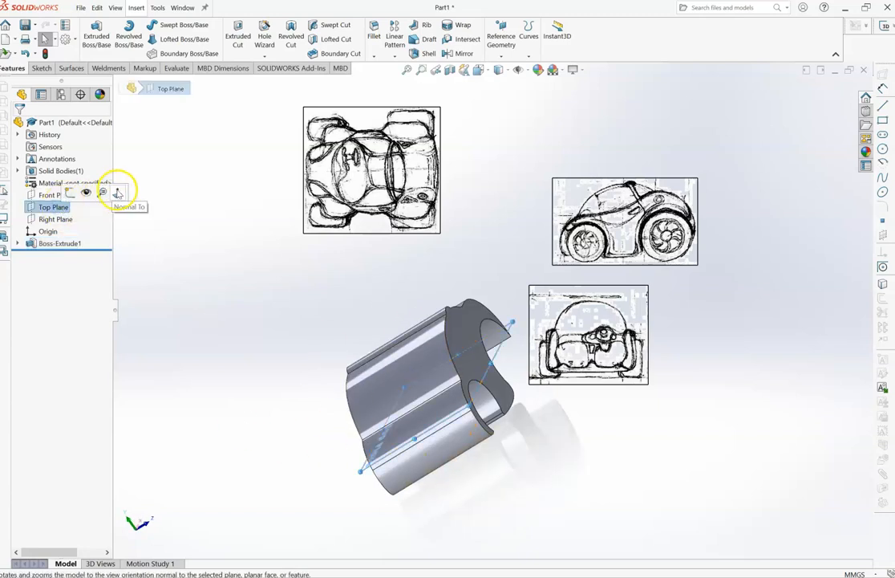
pyautogui.click(118, 195)
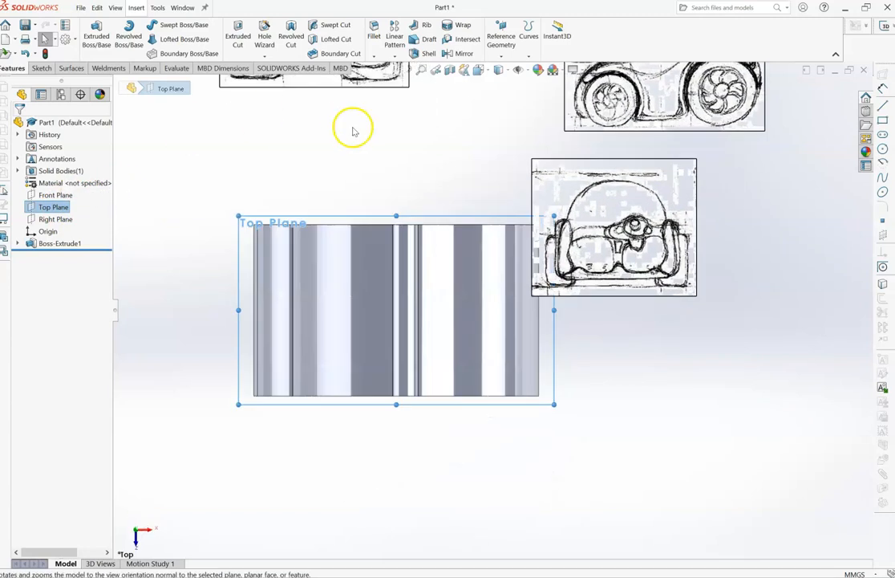
pyautogui.click(378, 81)
pyautogui.moveTo(377, 80)
pyautogui.mouseDown()
pyautogui.moveTo(460, 374)
pyautogui.moveTo(455, 391)
pyautogui.mouseUp()
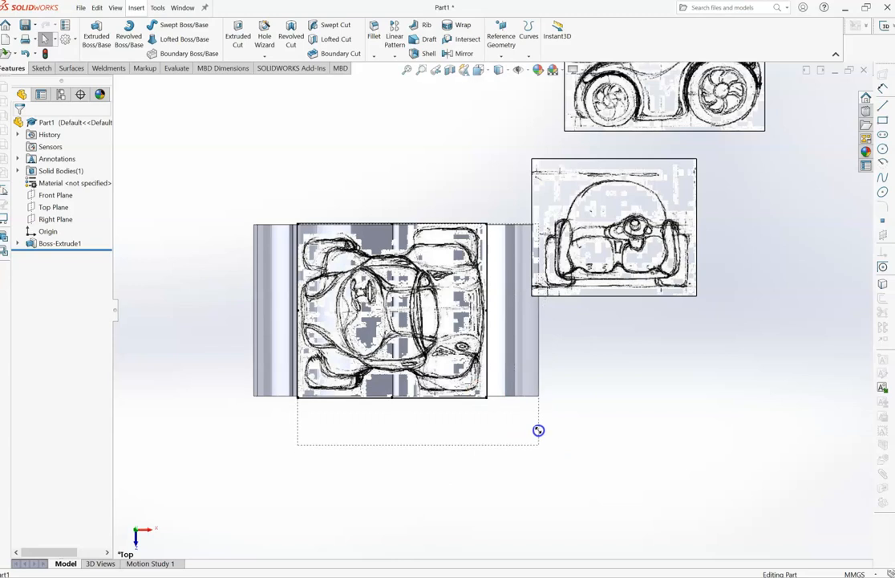
pyautogui.moveTo(538, 430); pyautogui.dragTo(538, 429)
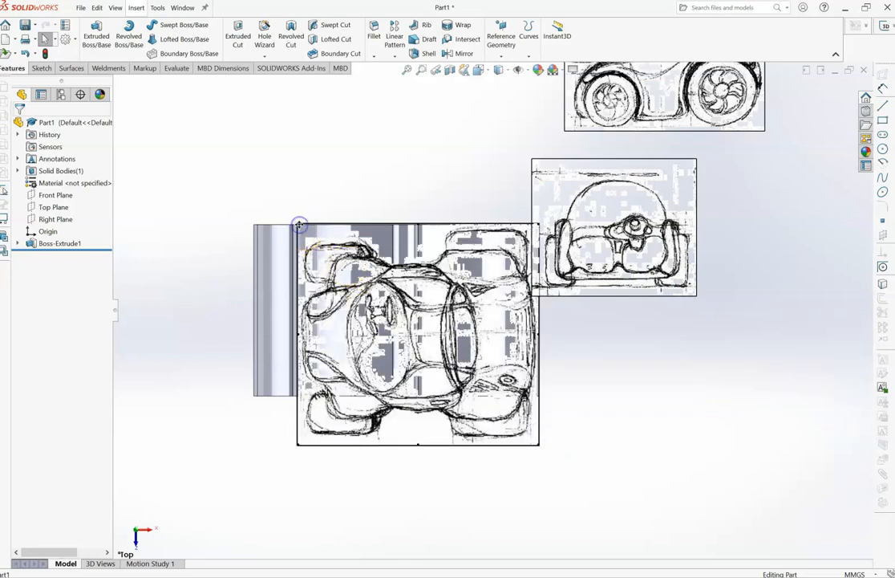
pyautogui.moveTo(297, 225)
pyautogui.mouseDown()
pyautogui.moveTo(241, 182)
pyautogui.moveTo(258, 190)
pyautogui.moveTo(251, 183)
pyautogui.mouseUp()
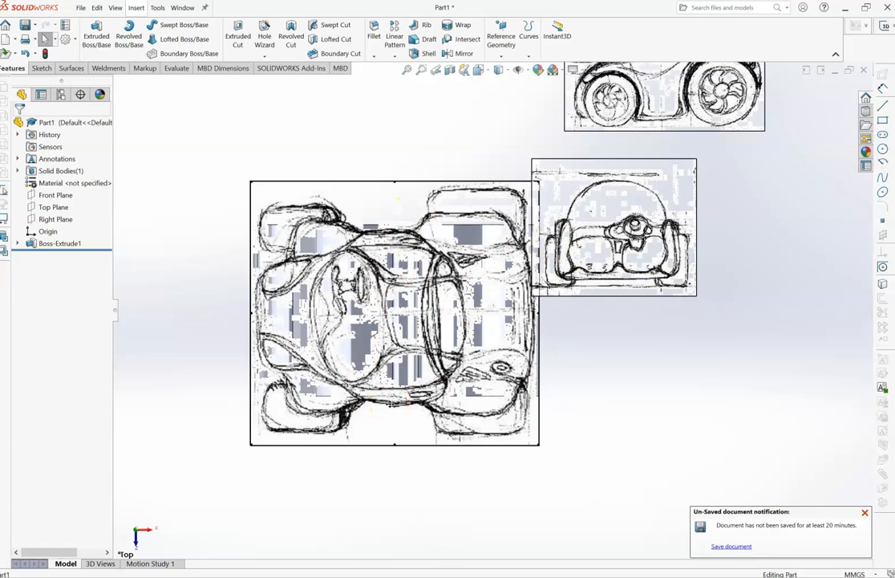
pyautogui.click(865, 511)
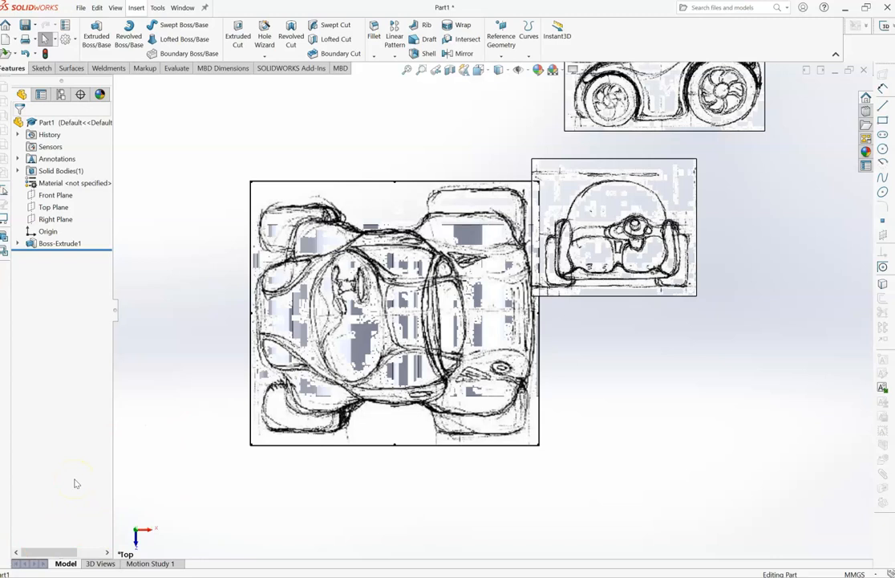
# - Edit the body extrusion and set its Mid Plane depth to 130 mm
pyautogui.click(50, 243)
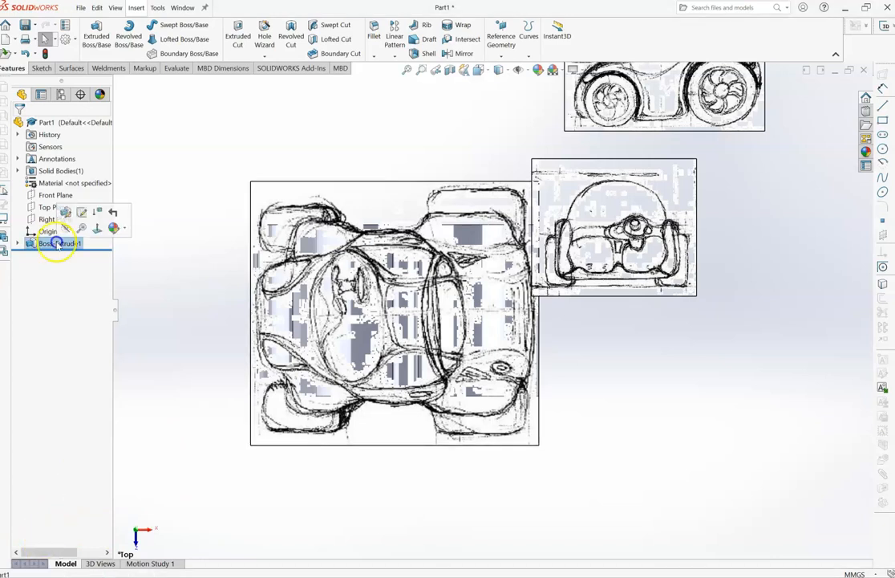
pyautogui.click(40, 247)
pyautogui.click(35, 243)
pyautogui.click(48, 208)
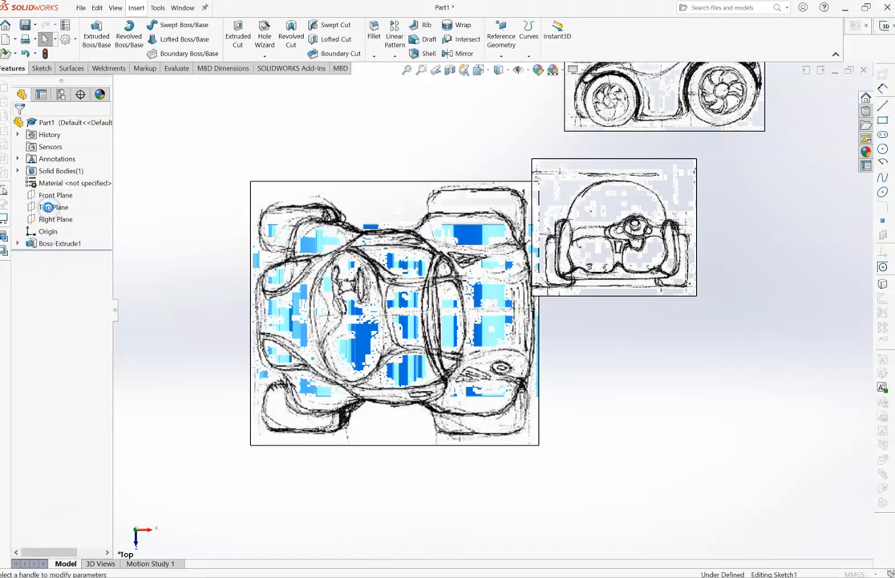
pyautogui.click(98, 219)
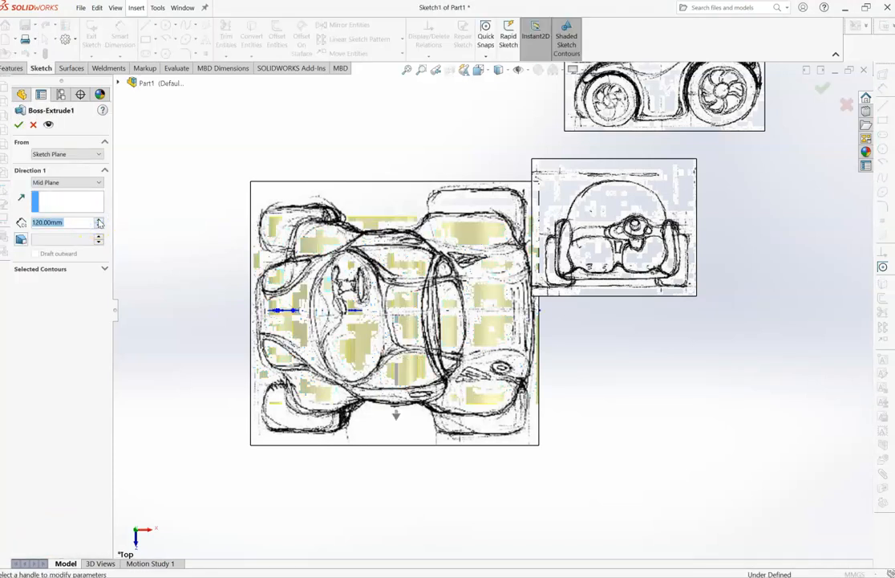
pyautogui.click(98, 219)
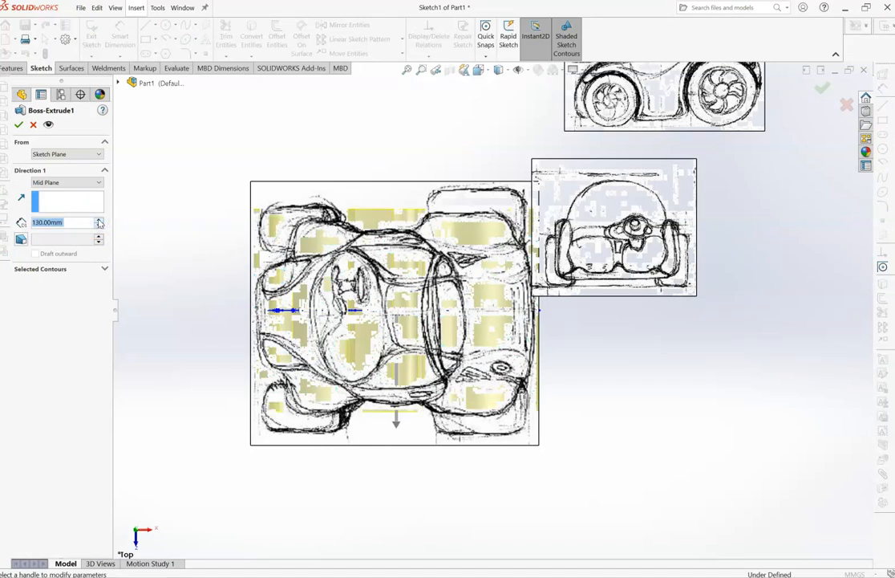
pyautogui.click(18, 125)
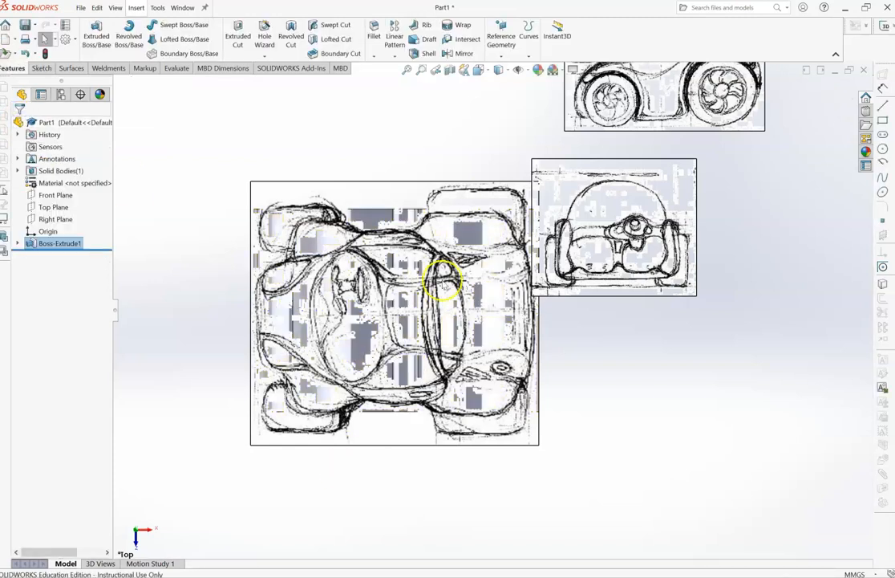
# - Nudge the top-view picture slightly up and toward the rear to align it with the extruded body
pyautogui.click(442, 279)
pyautogui.moveTo(442, 280)
pyautogui.mouseDown()
pyautogui.moveTo(446, 247)
pyautogui.moveTo(448, 274)
pyautogui.mouseUp()
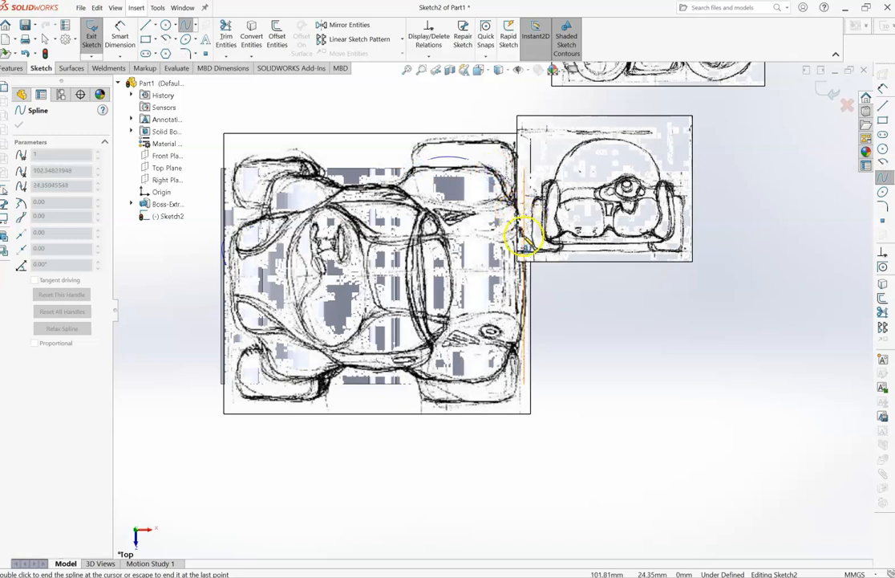
# - Finish a spline traced along the top-view car outline to its rear edge, and move the front-view picture clear of the top-view picture
pyautogui.click(527, 264)
pyautogui.press('Escape')
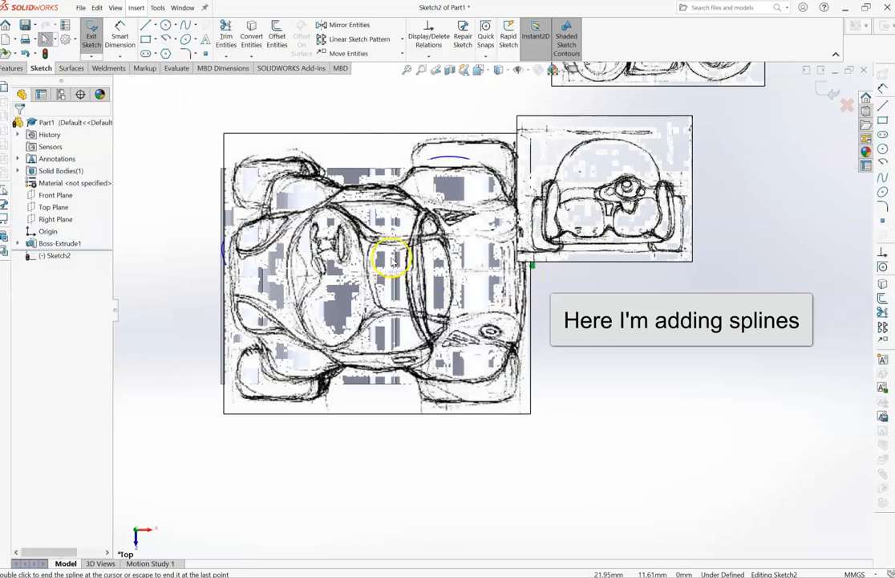
pyautogui.moveTo(619, 199); pyautogui.dragTo(703, 220)
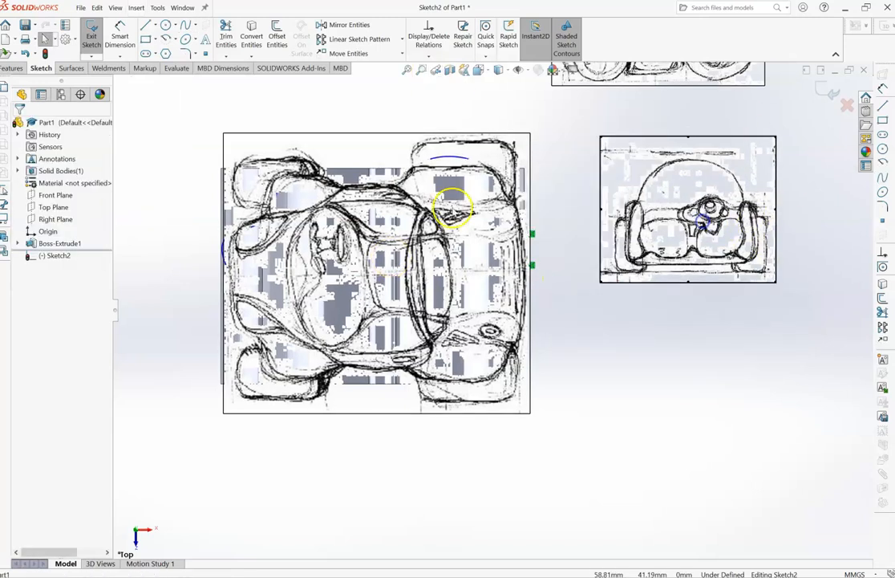
pyautogui.click(273, 190)
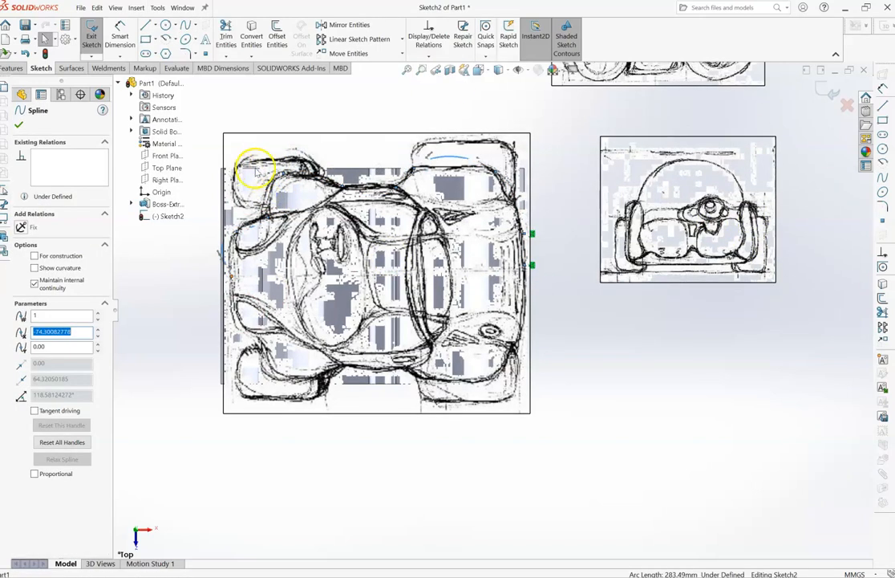
# - Exit the sketch, send the top-view picture to the back, and reopen the spline outline sketch for editing
pyautogui.press('Delete')
pyautogui.rightClick(269, 164)
pyautogui.click(194, 141)
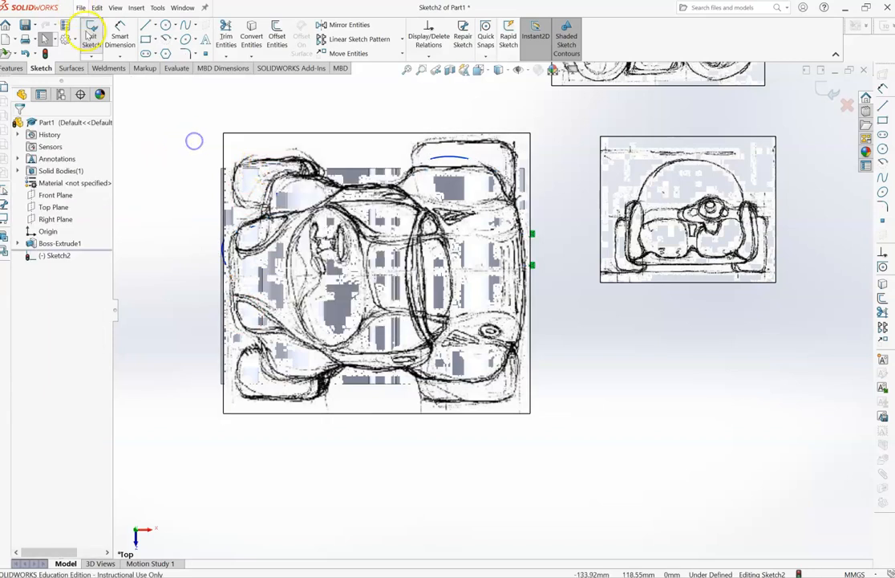
pyautogui.click(91, 33)
pyautogui.click(428, 144)
pyautogui.rightClick(428, 145)
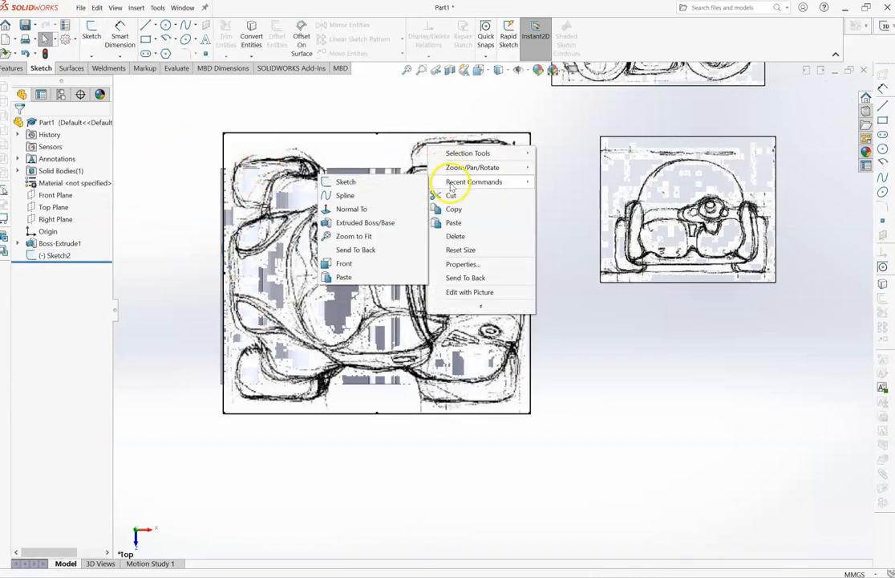
pyautogui.click(465, 278)
pyautogui.click(50, 255)
pyautogui.click(58, 228)
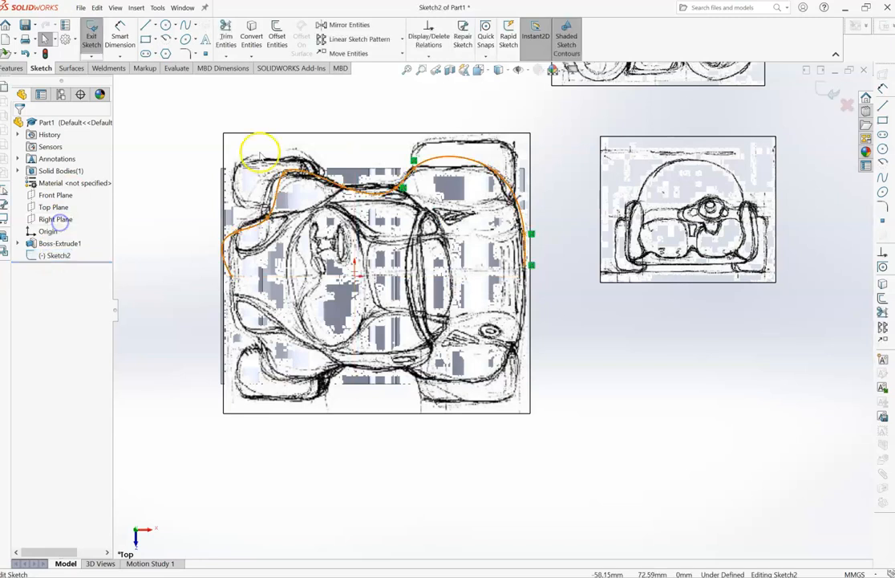
# - Reshape the outline splines at the nose, front fender and rear fender to follow the car edge in the picture
pyautogui.click(207, 207)
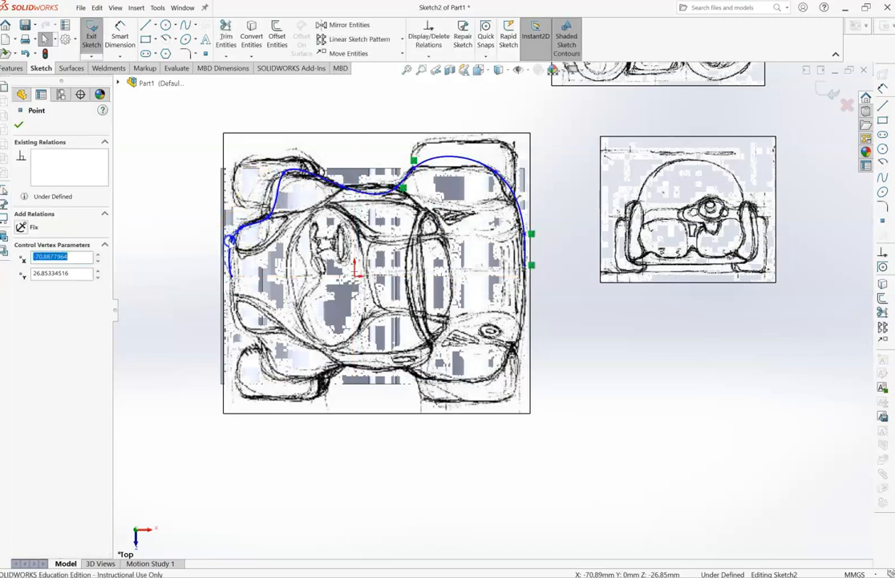
pyautogui.click(282, 186)
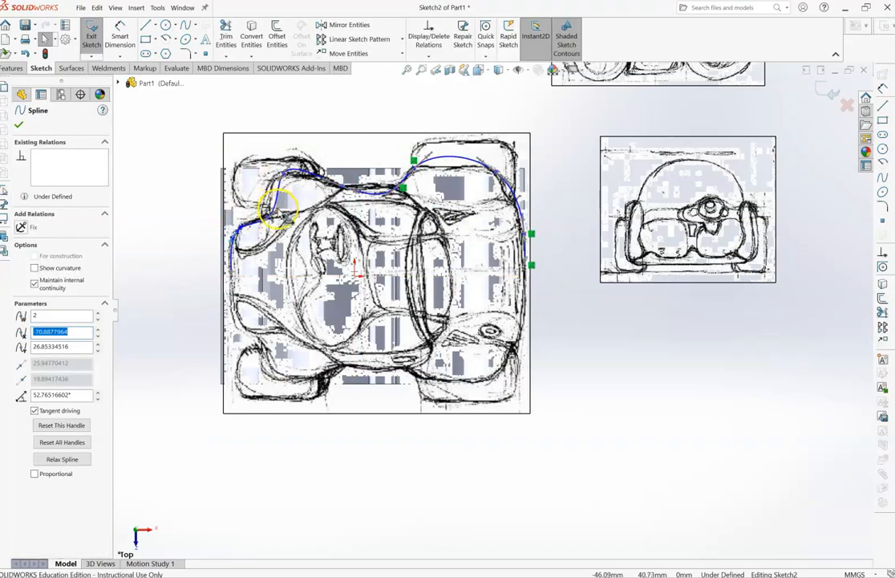
pyautogui.click(265, 199)
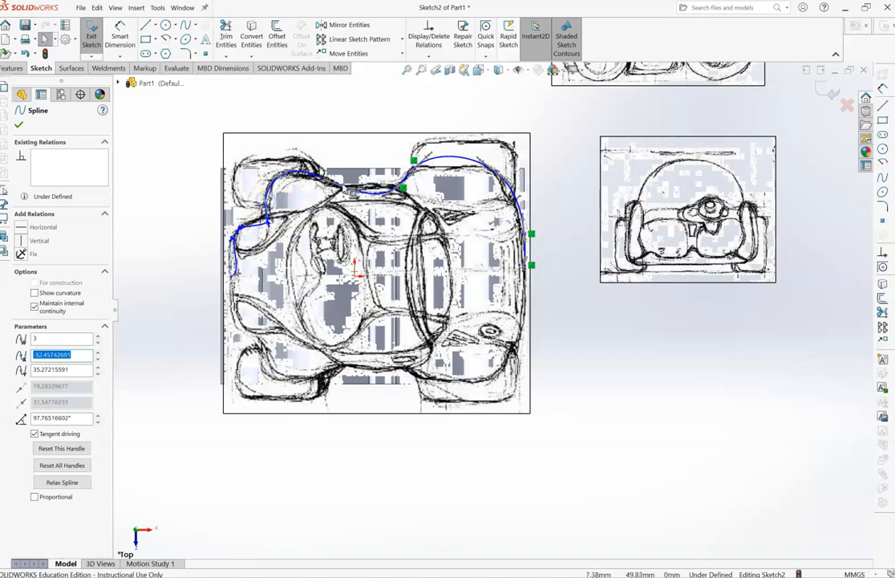
pyautogui.click(429, 157)
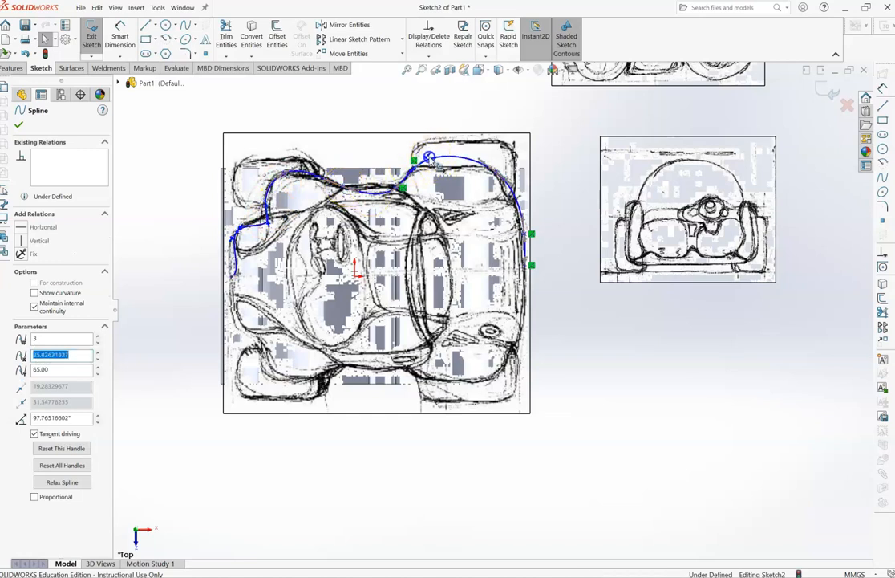
# - Sketch a short spline along the nose, from the front corner of the outline toward the car's centreline
pyautogui.click(166, 25)
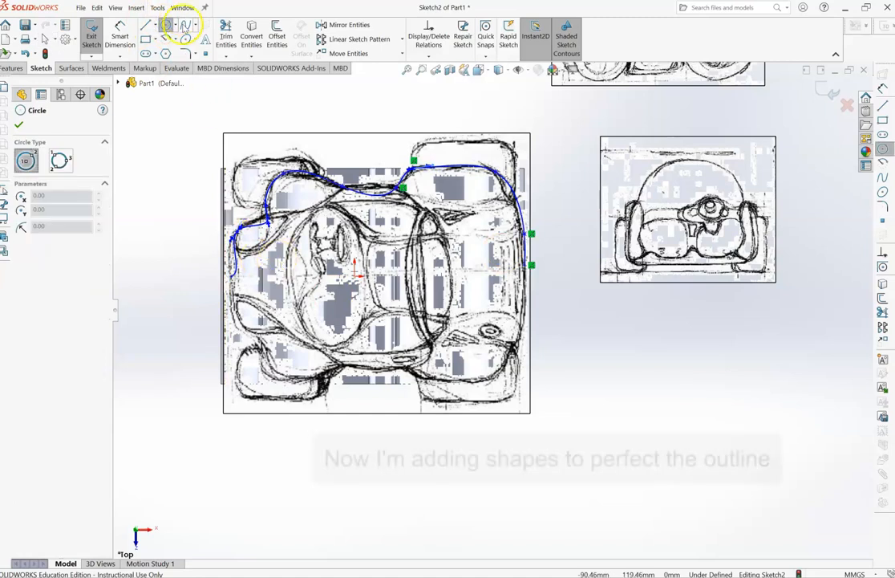
pyautogui.click(185, 25)
pyautogui.click(239, 237)
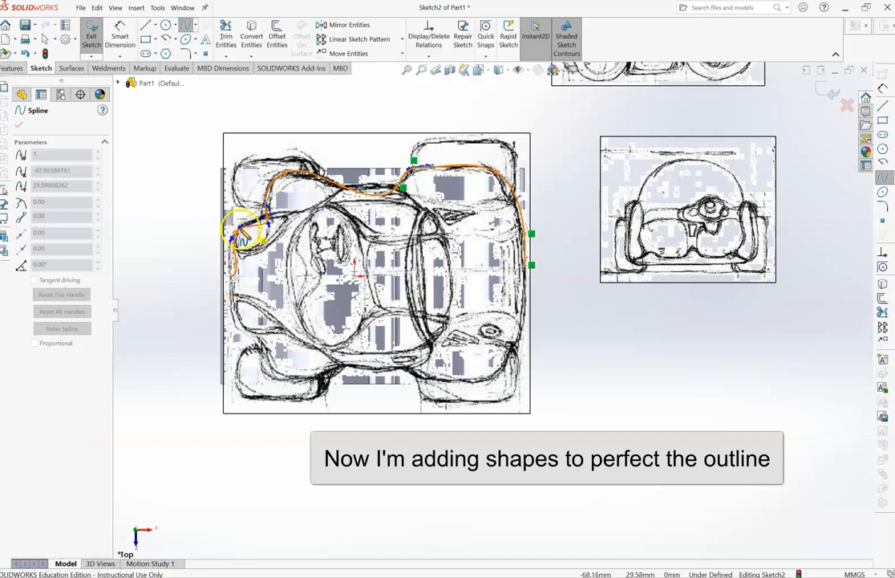
pyautogui.click(235, 237)
pyautogui.click(232, 278)
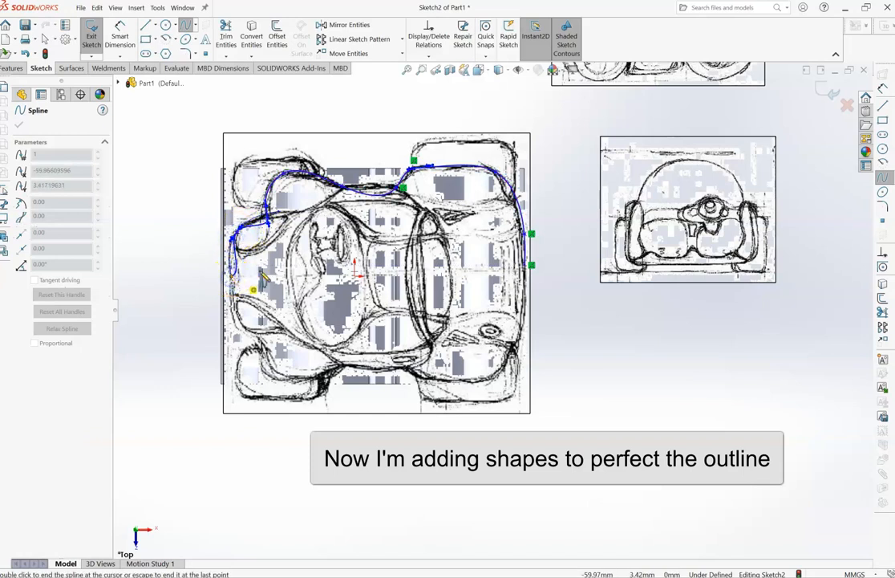
pyautogui.press('Escape')
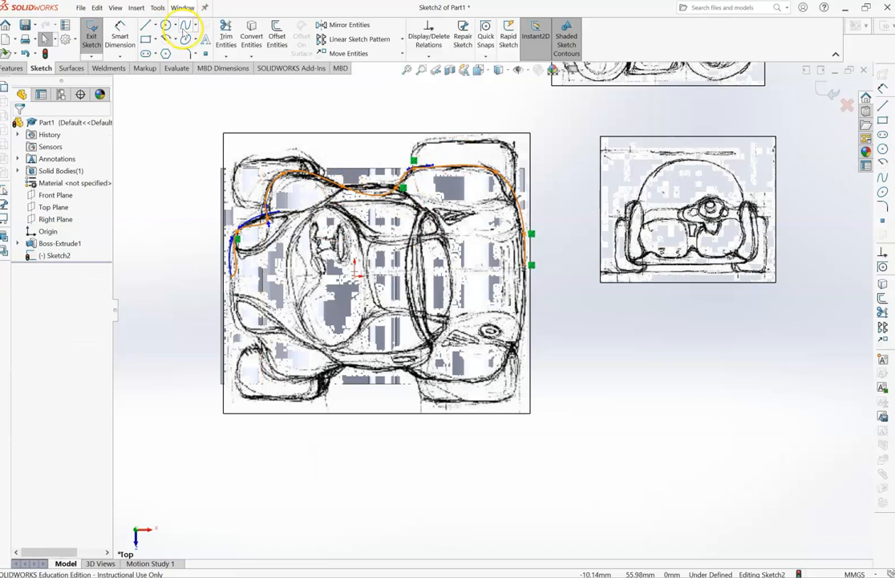
# - Sketch a spline along the waist between the front and rear fenders, and mirror the half outline about the Front Plane
pyautogui.click(185, 29)
pyautogui.click(344, 186)
pyautogui.click(396, 188)
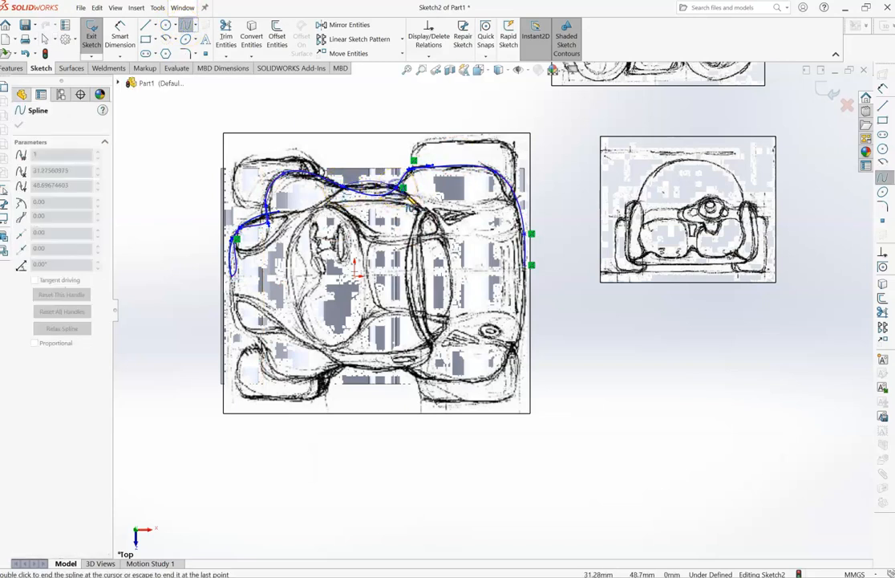
pyautogui.press('Escape')
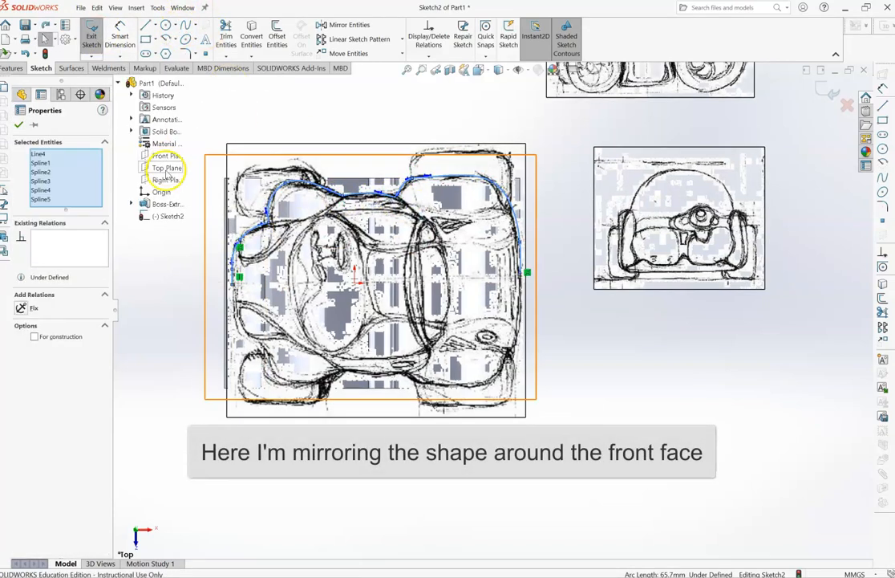
pyautogui.keyDown('ctrl'); pyautogui.click(166, 156); pyautogui.keyUp('ctrl')
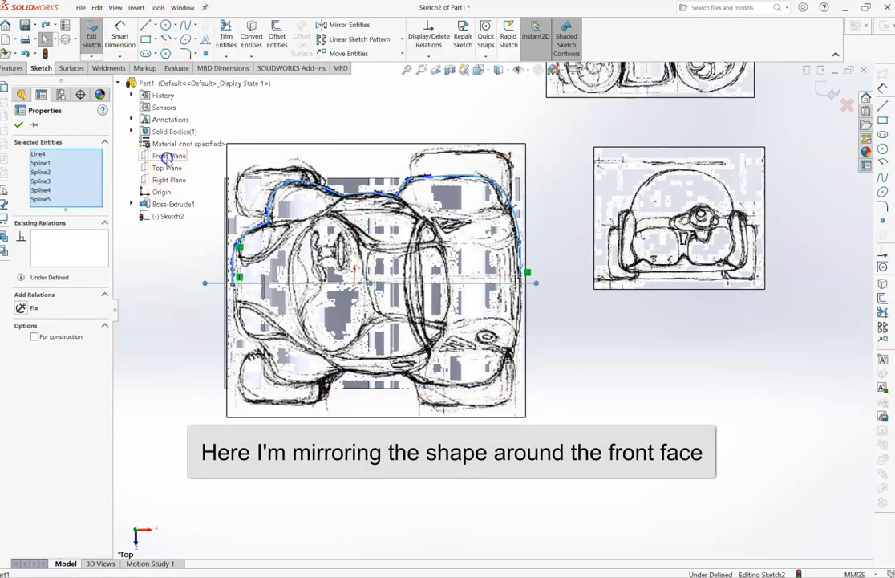
pyautogui.click(375, 25)
# - Trim the overlapping segment at the centre of the nose and close the gap with a vertical line about 9.6 mm long
pyautogui.click(415, 71)
pyautogui.moveTo(209, 270); pyautogui.dragTo(256, 294)
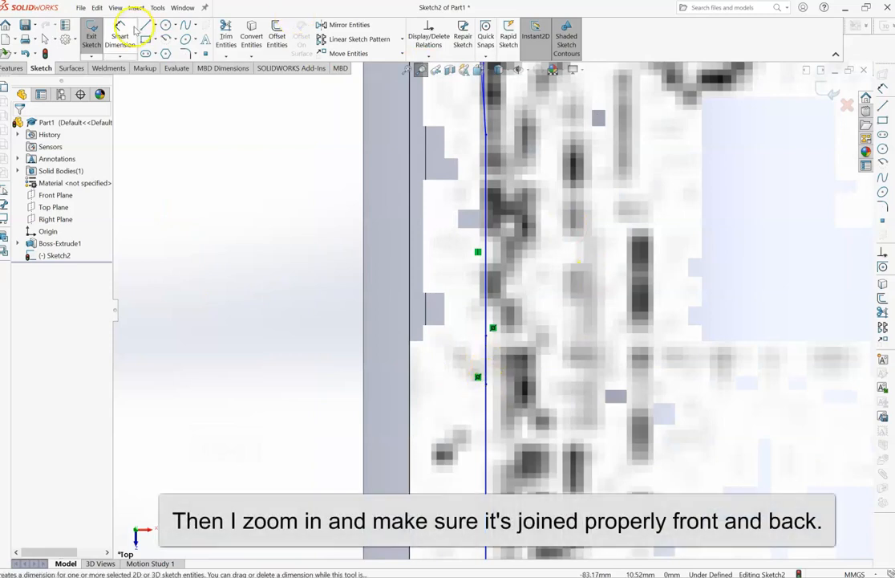
pyautogui.click(226, 36)
pyautogui.click(486, 357)
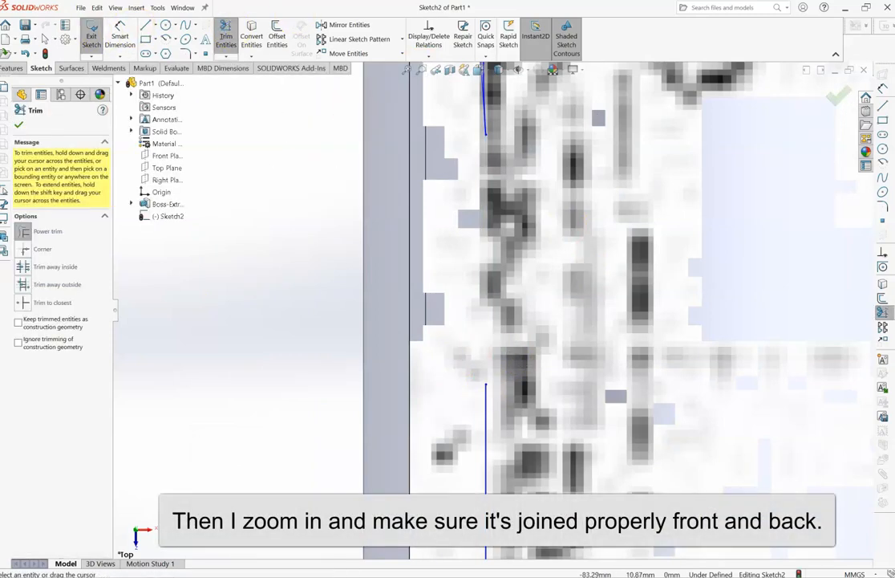
pyautogui.click(146, 26)
pyautogui.click(487, 135)
pyautogui.click(487, 386)
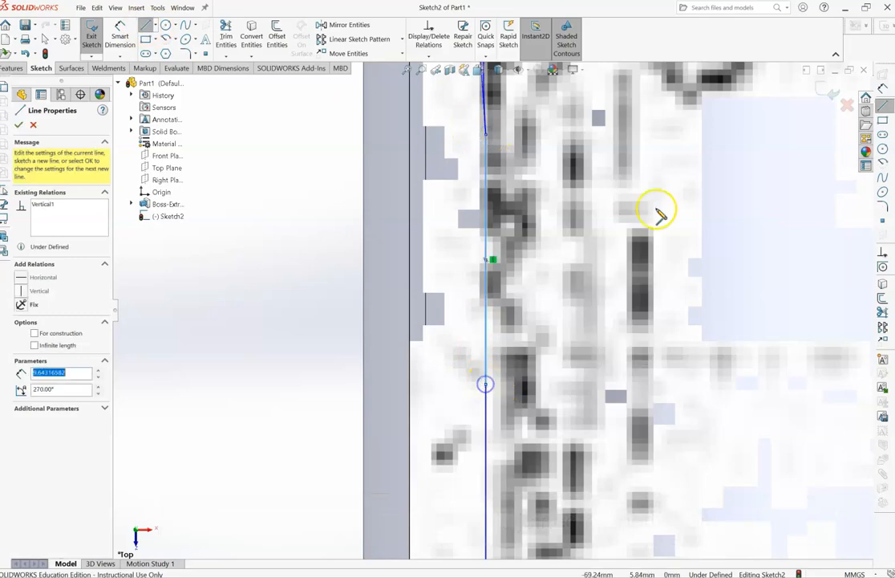
# - Join the mirrored outline halves at the car's rear with a vertical line about 13.2 mm long
pyautogui.click(407, 70)
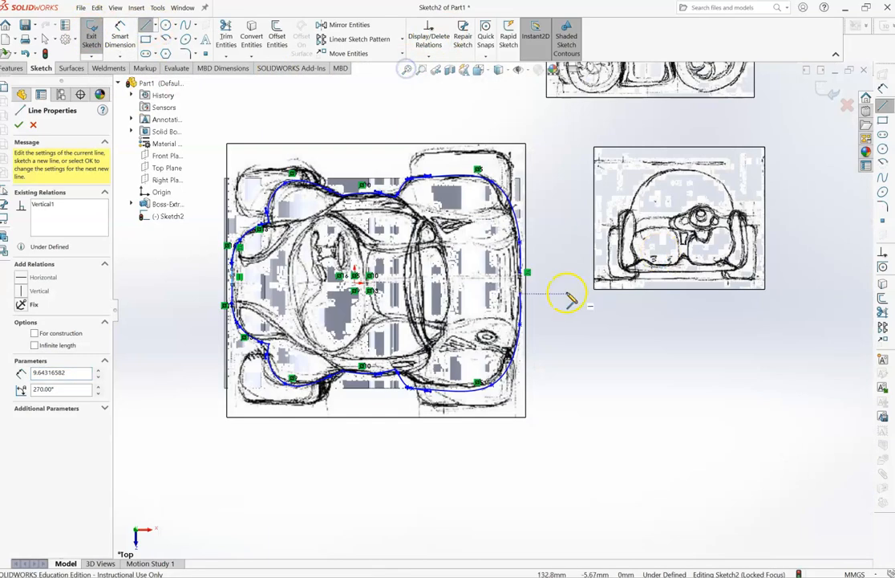
pyautogui.click(422, 70)
pyautogui.moveTo(504, 261); pyautogui.dragTo(545, 318)
pyautogui.click(146, 26)
pyautogui.click(471, 154)
pyautogui.click(465, 348)
pyautogui.click(465, 348)
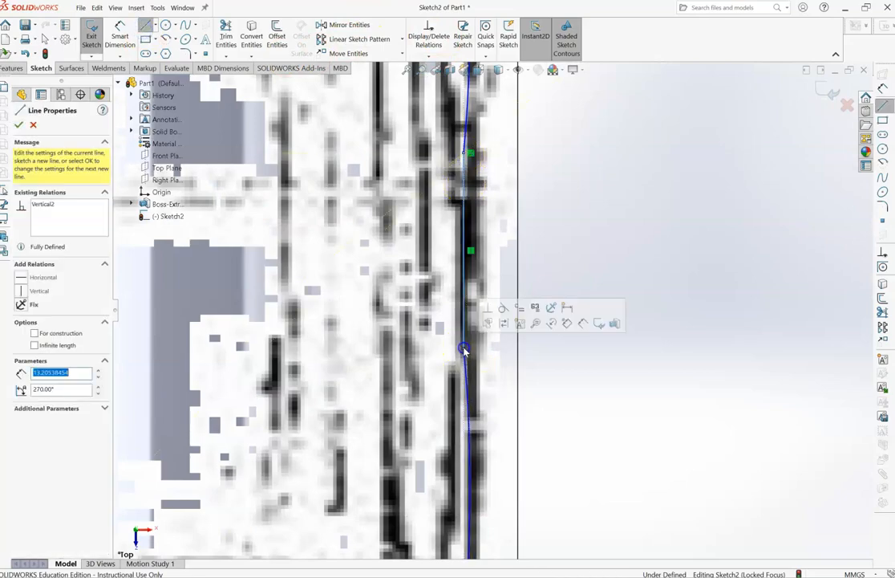
pyautogui.click(606, 309)
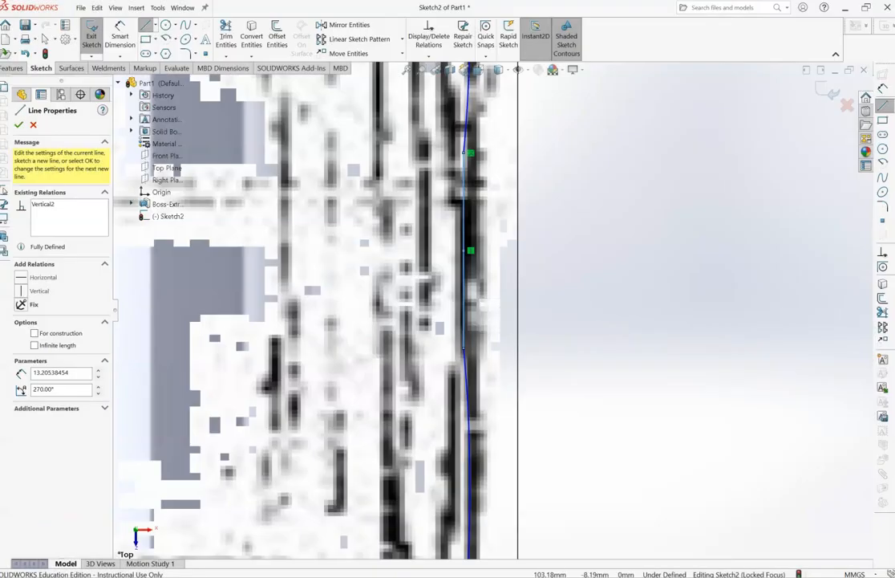
# - Leave the Line tool and move the top-view picture off the body, below the front-view picture
pyautogui.click(407, 71)
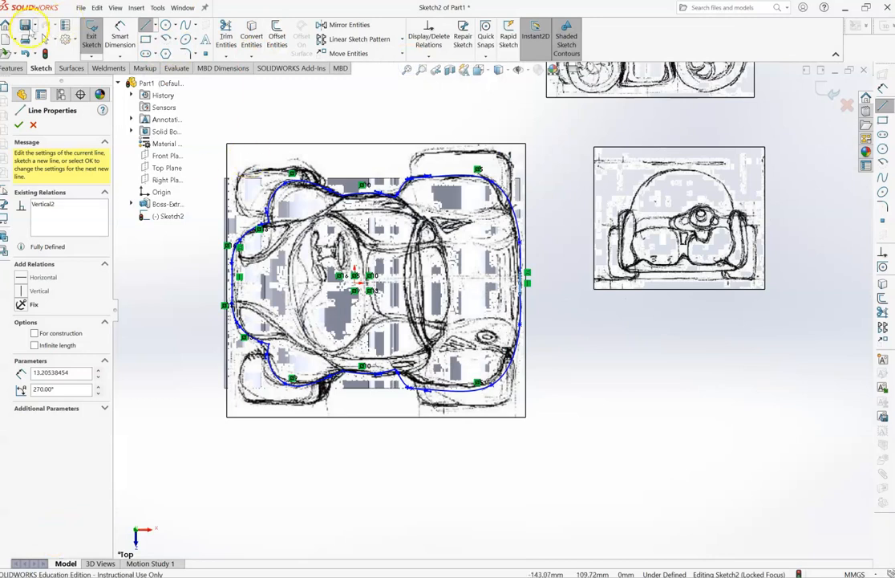
pyautogui.click(45, 40)
pyautogui.moveTo(362, 161); pyautogui.dragTo(683, 323)
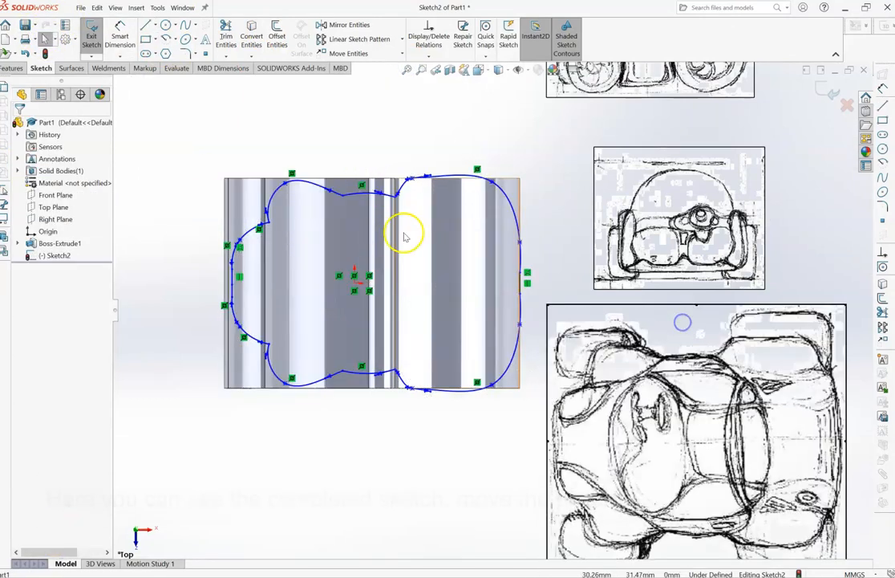
pyautogui.click(249, 207)
pyautogui.click(273, 206)
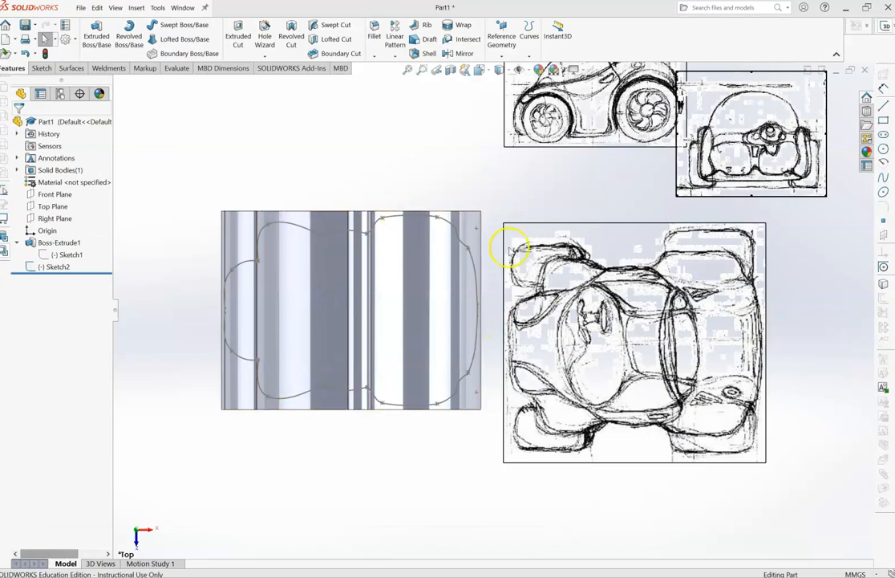
pyautogui.click(354, 327)
# - Start an Extruded Cut from the top-view outline sketch with a blind depth of 100 mm
pyautogui.click(50, 266)
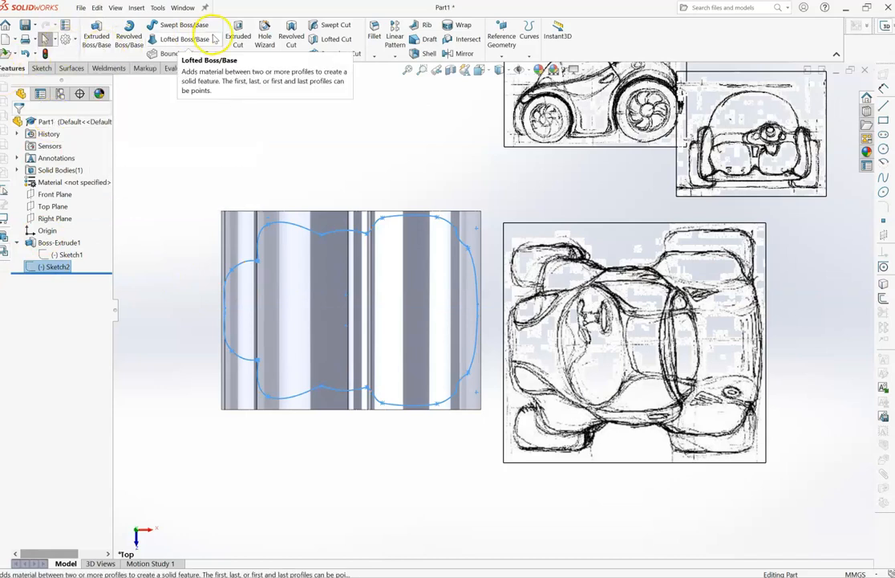
pyautogui.click(238, 34)
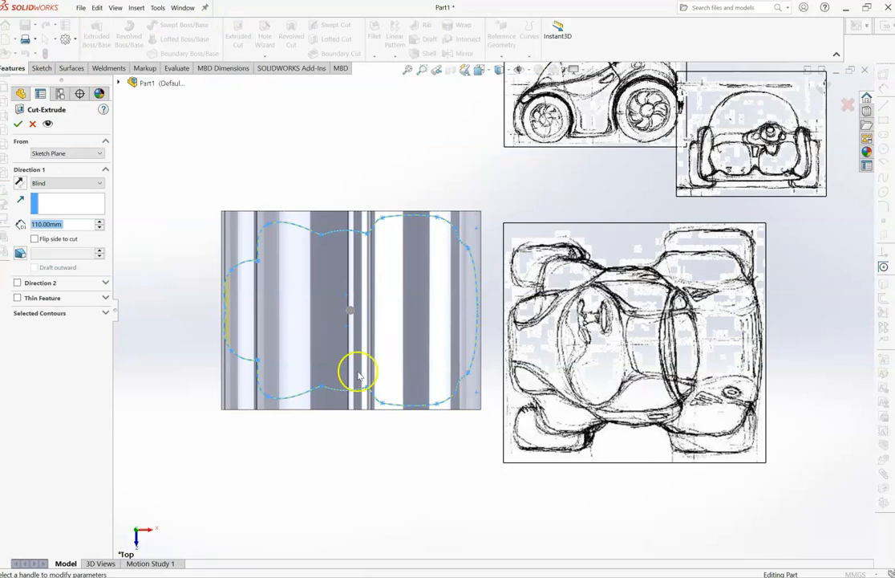
pyautogui.scroll(-1, 359, 376)
pyautogui.click(341, 455)
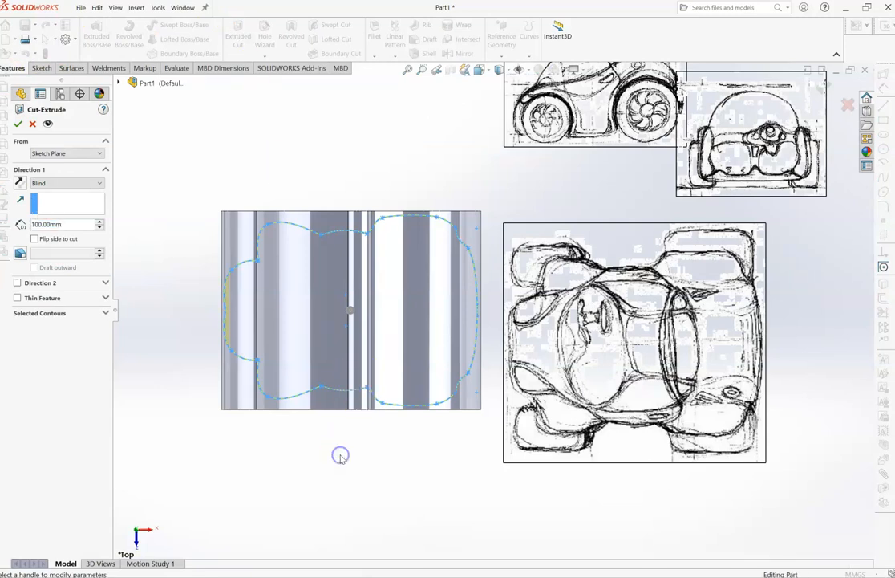
# - Examine the cut preview from several angles and from the side to check how far it reaches through the body
pyautogui.press('Down')
pyautogui.press('Down')
pyautogui.press('Down')
pyautogui.press('Down')
pyautogui.press('Down')
pyautogui.press('Up')
pyautogui.press('Down')
pyautogui.press('Down')
pyautogui.press('Down')
pyautogui.press('Down')
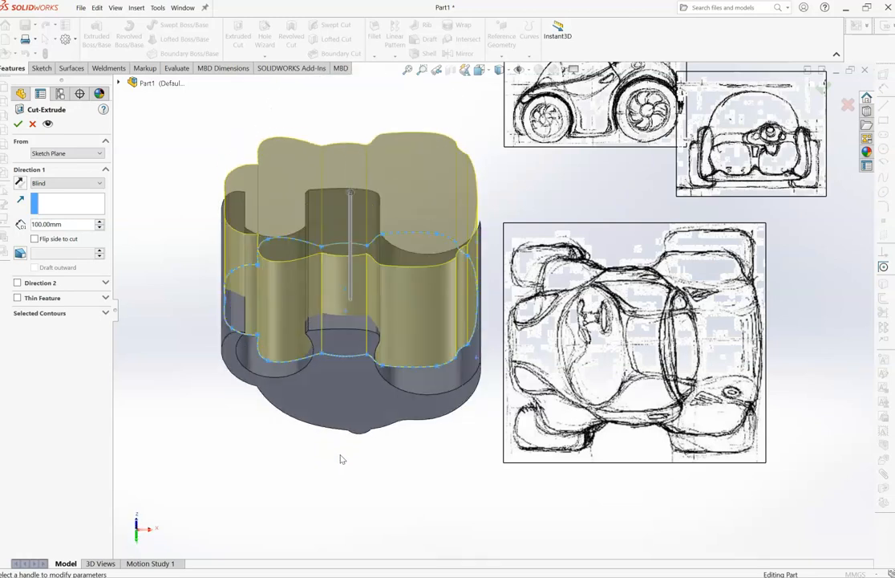
pyautogui.press('Up')
pyautogui.press('Up')
pyautogui.press('Up')
pyautogui.press('Up')
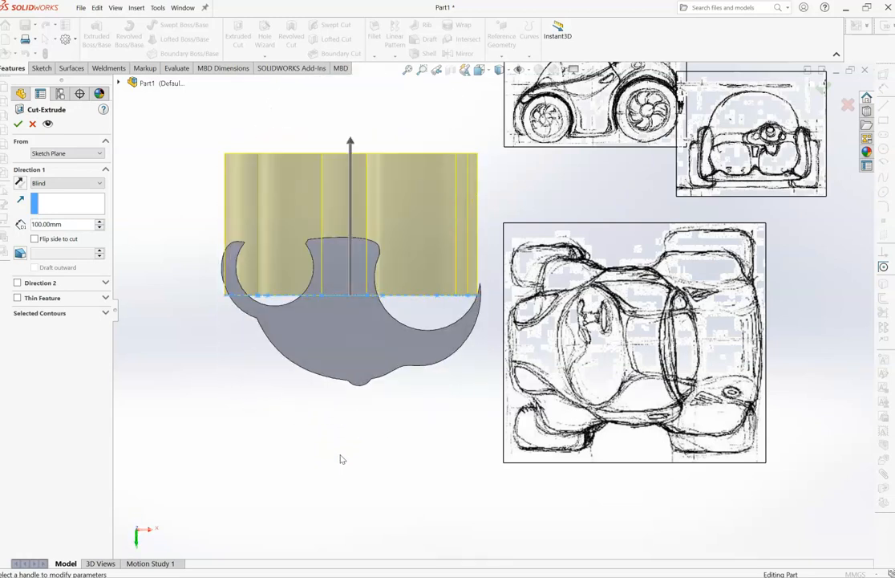
# - Change the cut's end condition to Mid Plane and set its depth to 140 mm
pyautogui.click(91, 185)
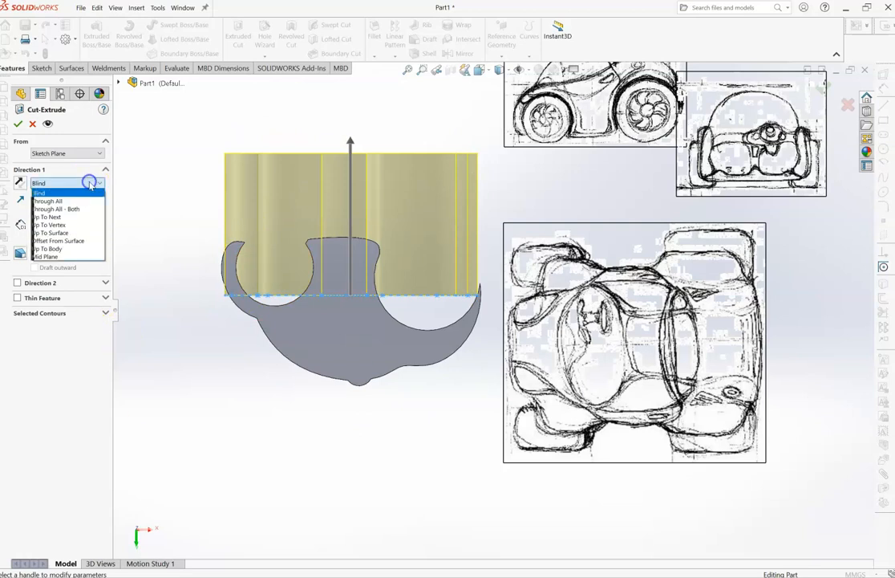
pyautogui.click(80, 256)
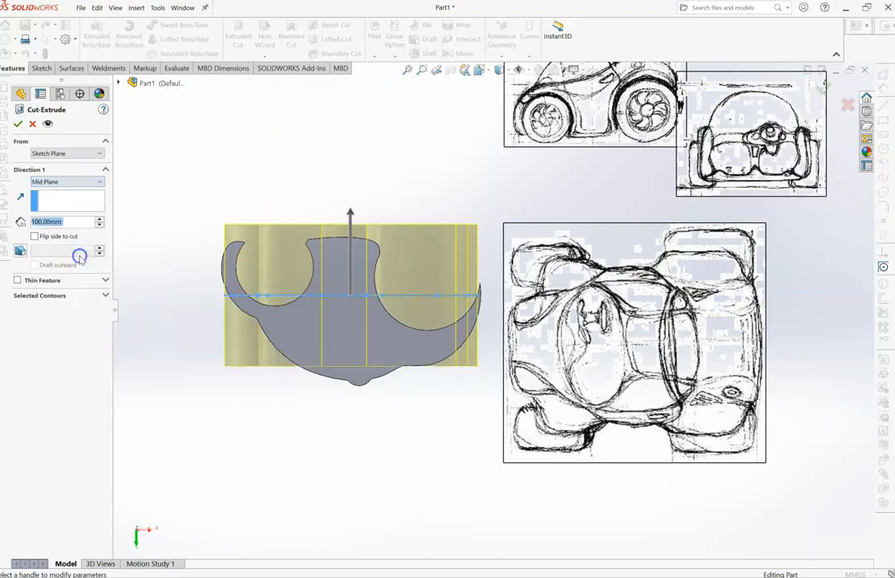
pyautogui.click(99, 218)
pyautogui.click(99, 218)
pyautogui.click(99, 219)
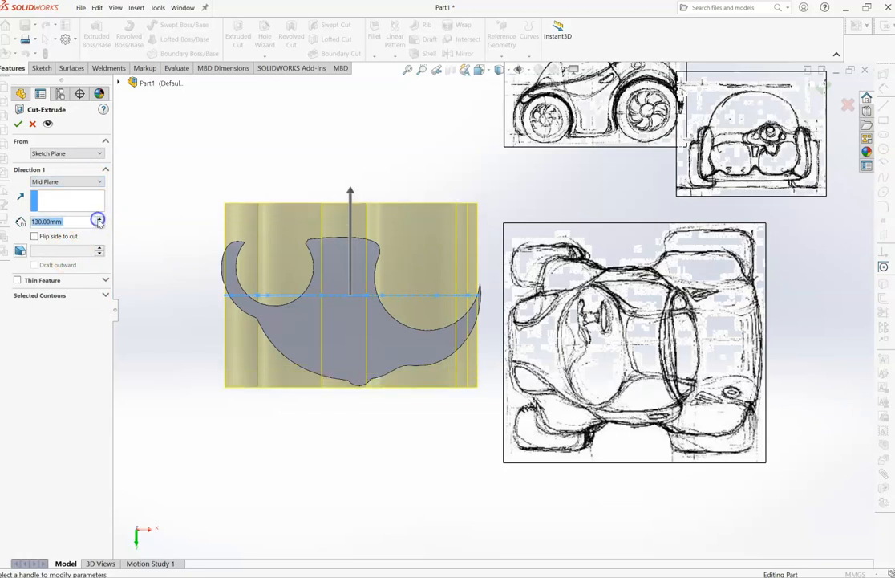
pyautogui.click(99, 218)
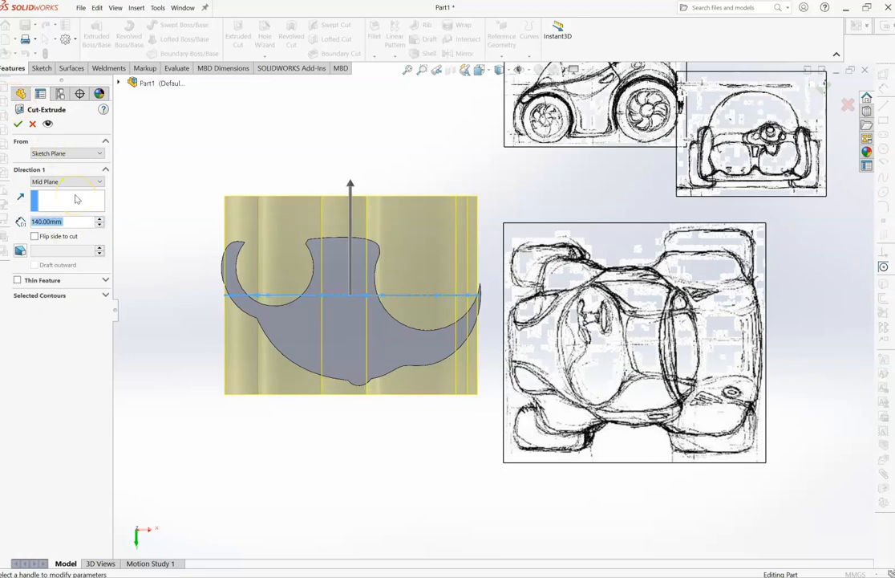
# - Flip the side to cut so that the material outside the outline is removed
pyautogui.click(235, 480)
pyautogui.press('Down')
pyautogui.press('Down')
pyautogui.press('Down')
pyautogui.press('Down')
pyautogui.press('Down')
pyautogui.press('Down')
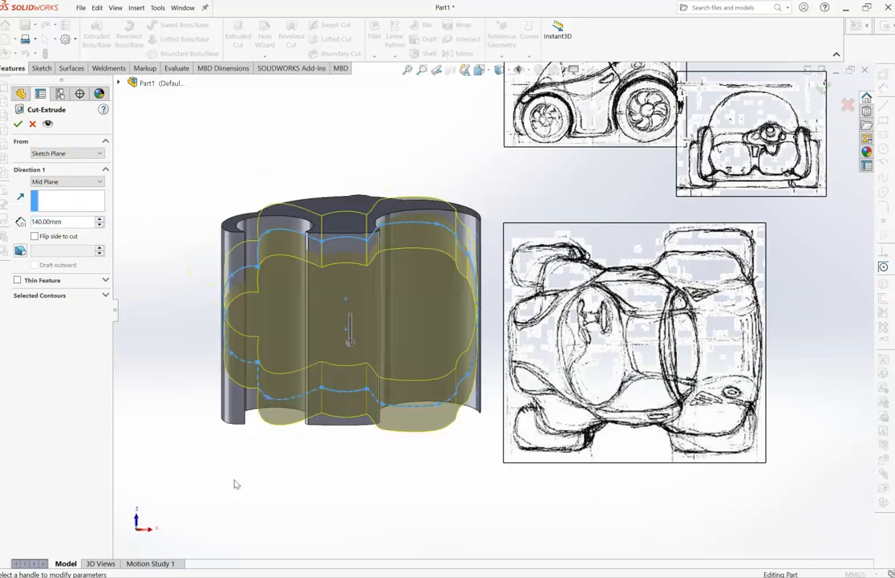
pyautogui.press('Down')
pyautogui.press('Up')
pyautogui.press('Up')
pyautogui.press('Up')
pyautogui.press('Down')
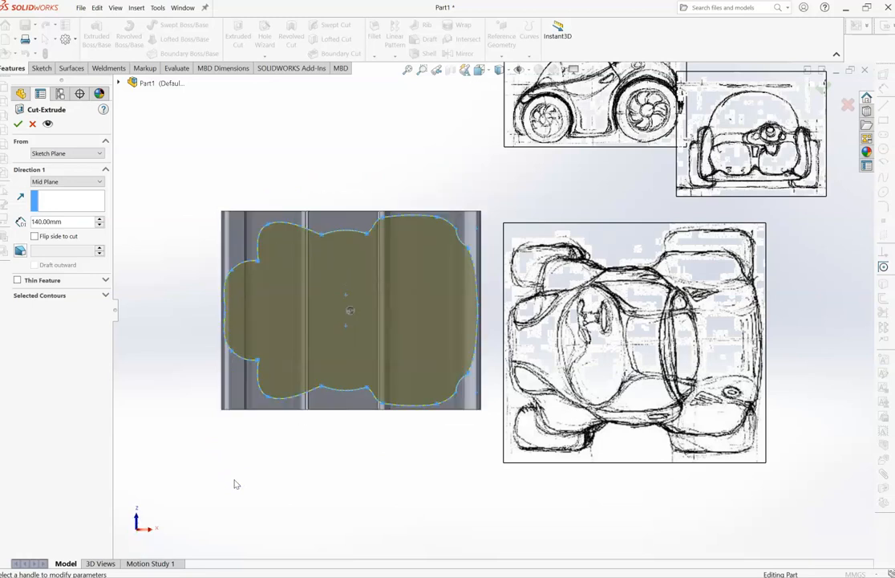
pyautogui.click(36, 236)
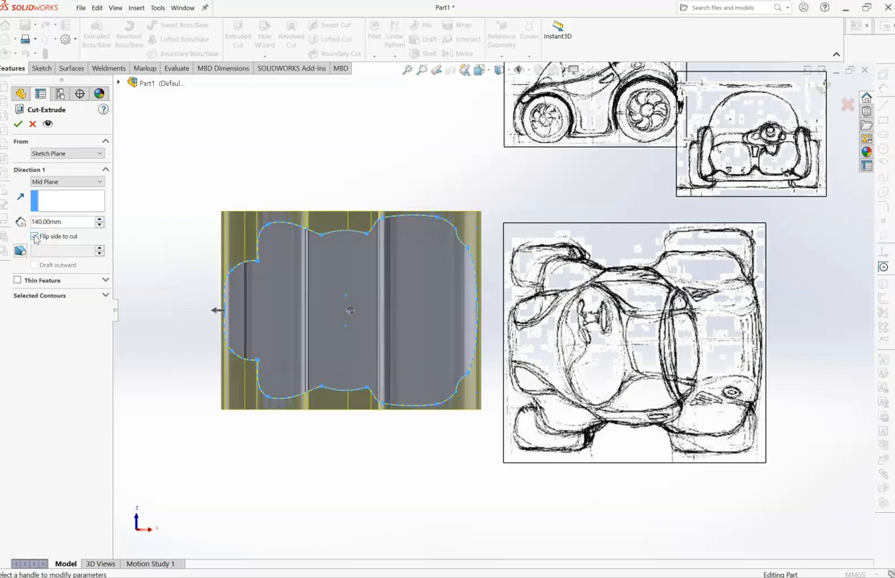
# - Toggle the side to cut to compare both results, and apply the cut that keeps only the body inside the top-view outline
pyautogui.click(35, 236)
pyautogui.click(35, 236)
pyautogui.click(35, 236)
pyautogui.click(19, 123)
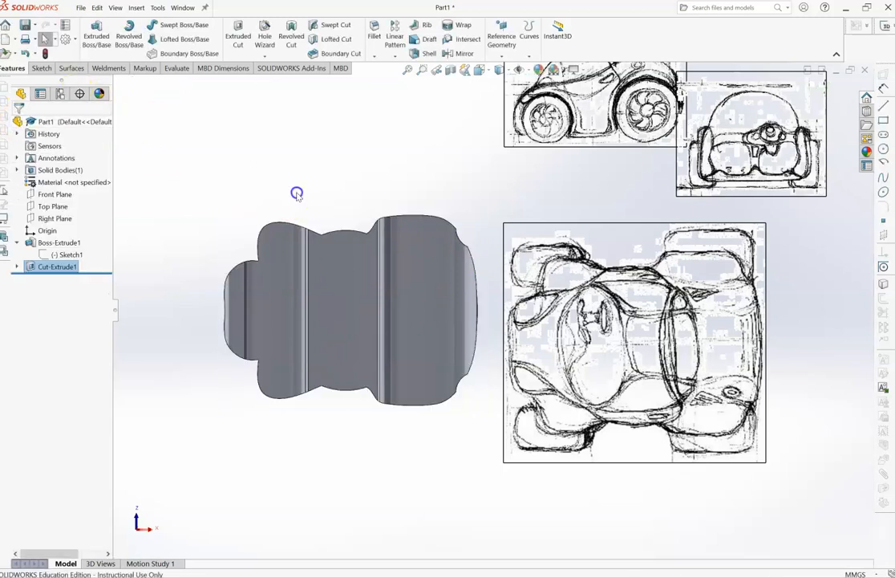
# - Rotate the cut car body through side, front, rear, top and underside views to examine its shape from all directions
pyautogui.press('Down')
pyautogui.press('Down')
pyautogui.press('Down')
pyautogui.press('Down')
pyautogui.press('Down')
pyautogui.press('Down')
pyautogui.press('Down')
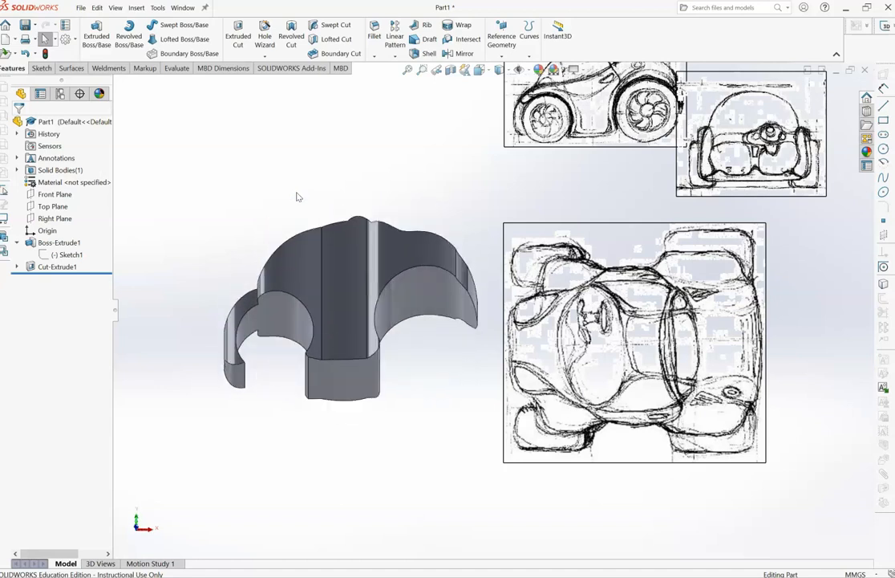
pyautogui.press('Right')
pyautogui.press('Right')
pyautogui.press('Right')
pyautogui.press('Right')
pyautogui.press('Right')
pyautogui.press('Right')
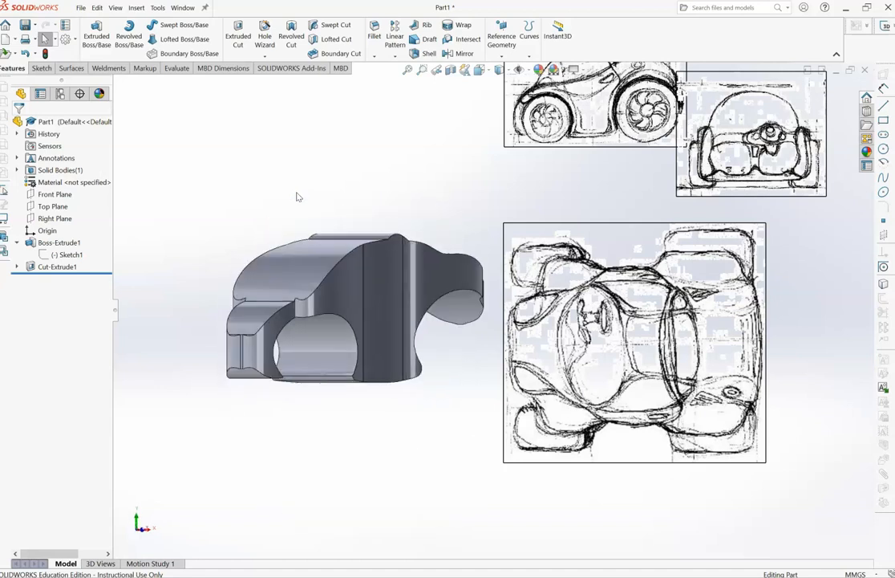
pyautogui.press('Right')
pyautogui.press('Right')
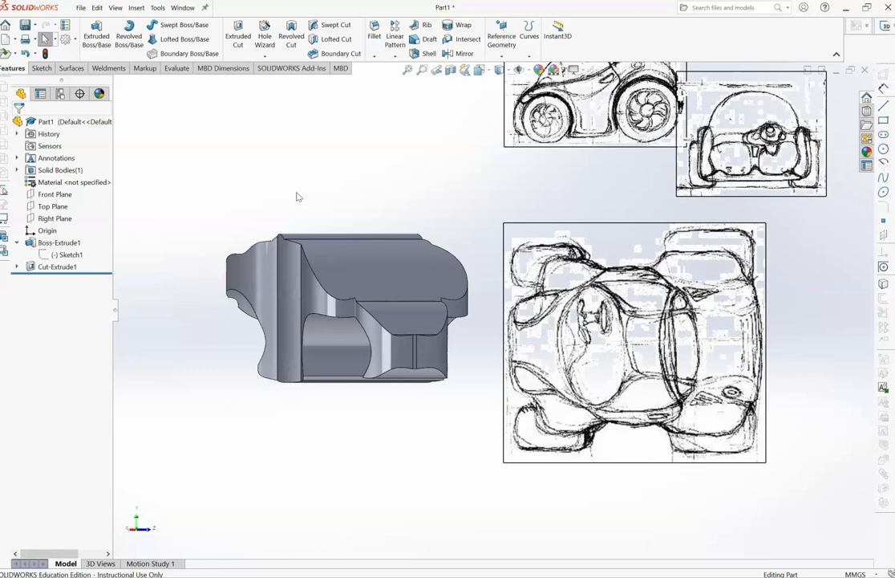
pyautogui.press('Down')
pyautogui.press('Down')
pyautogui.press('Down')
pyautogui.press('Down')
pyautogui.press('Down')
pyautogui.press('Down')
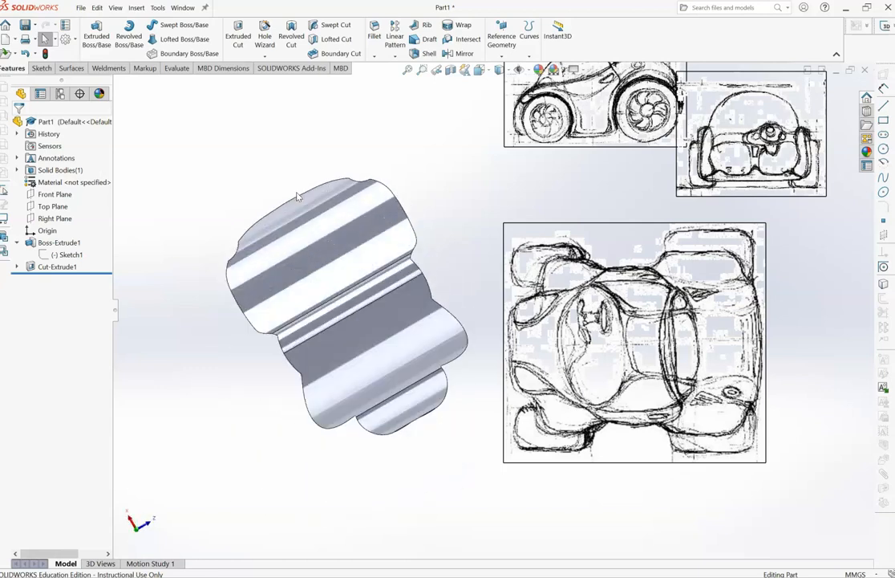
pyautogui.press('Up')
pyautogui.press('Up')
pyautogui.press('Up')
pyautogui.press('Up')
pyautogui.press('Up')
pyautogui.press('Up')
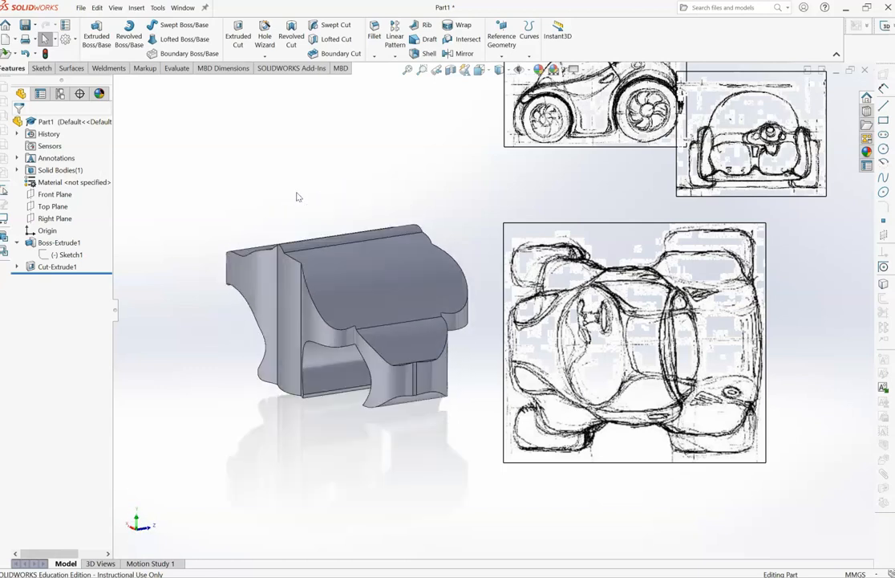
pyautogui.press('Left')
pyautogui.press('Left')
pyautogui.press('Left')
pyautogui.press('Left')
pyautogui.press('Left')
pyautogui.press('Left')
pyautogui.press('Left')
pyautogui.press('Left')
pyautogui.press('Left')
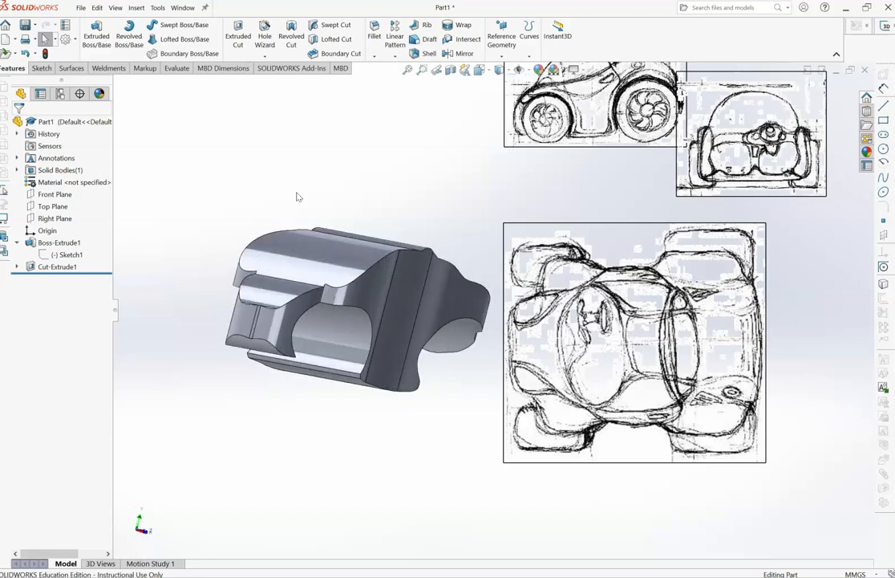
pyautogui.press('Left')
pyautogui.press('Left')
pyautogui.press('Left')
pyautogui.press('Left')
pyautogui.press('Left')
pyautogui.press('Left')
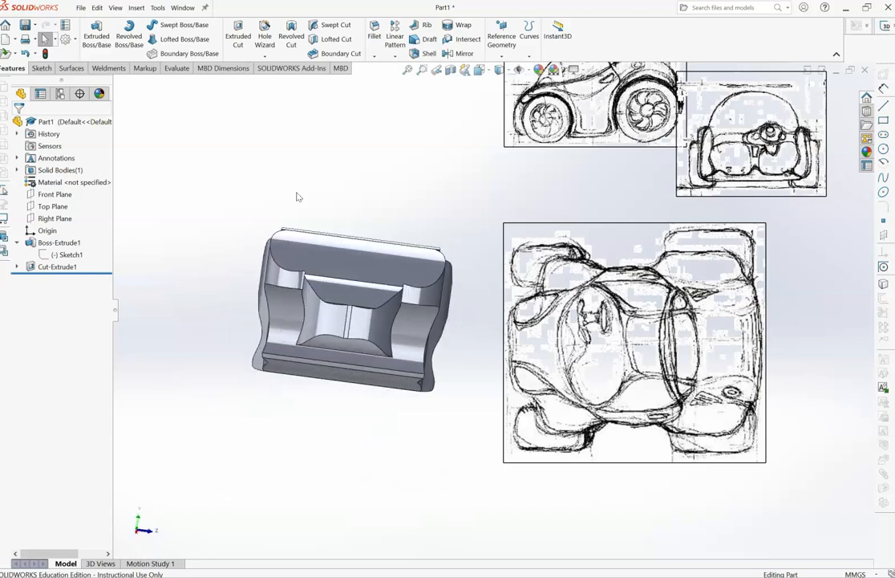
pyautogui.press('Left')
pyautogui.press('Left')
pyautogui.press('Left')
pyautogui.press('Left')
pyautogui.press('Left')
pyautogui.press('Left')
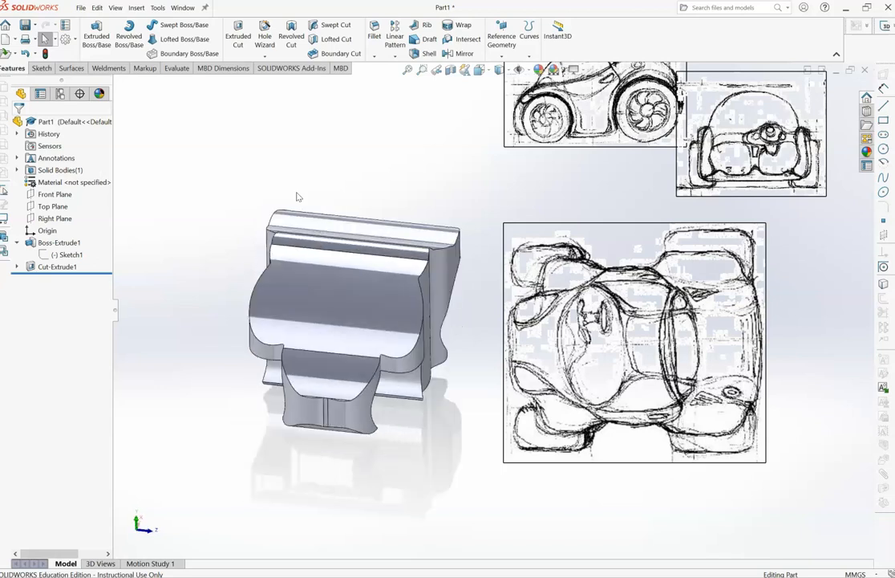
pyautogui.press('Left')
pyautogui.press('Left')
pyautogui.press('Left')
pyautogui.press('Left')
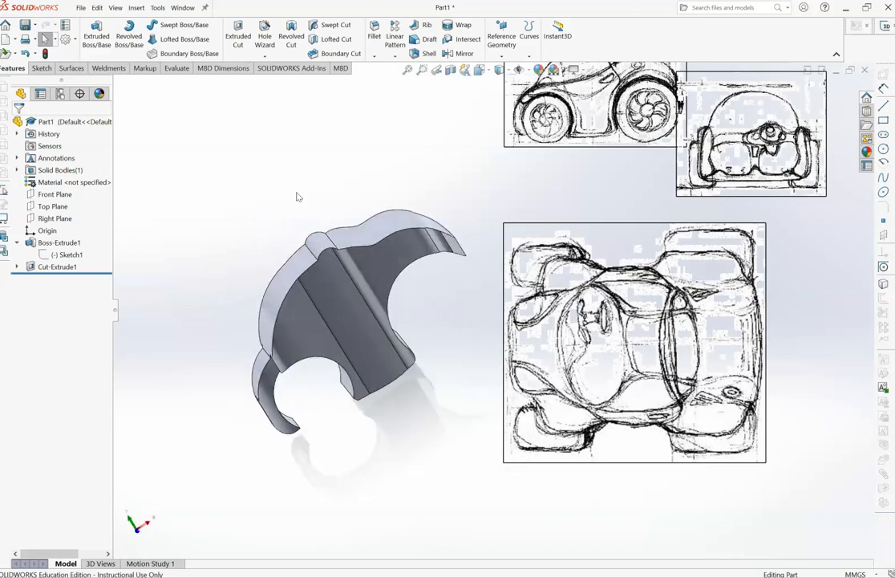
pyautogui.press('Left')
pyautogui.press('Left')
pyautogui.press('Left')
pyautogui.press('Left')
pyautogui.press('Left')
pyautogui.press('Left')
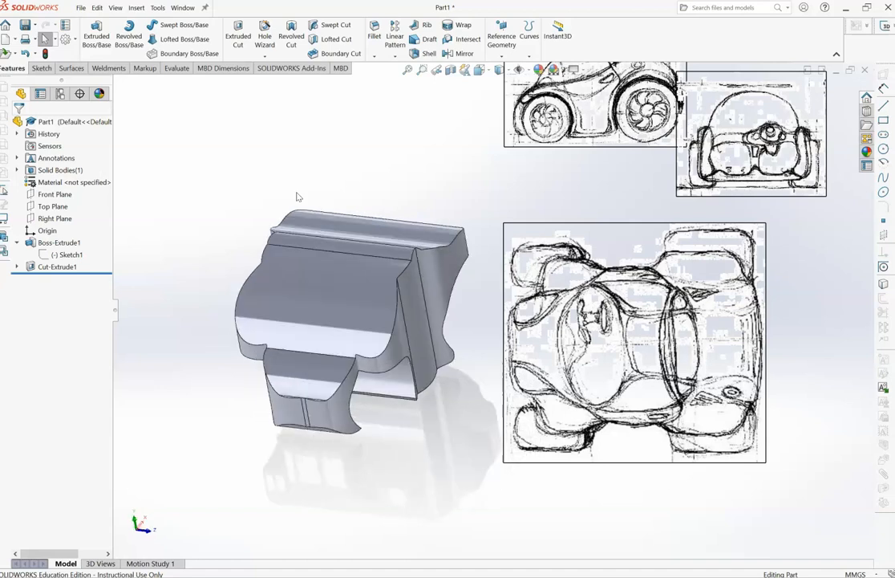
pyautogui.press('Left')
pyautogui.press('Left')
pyautogui.press('Left')
pyautogui.press('Left')
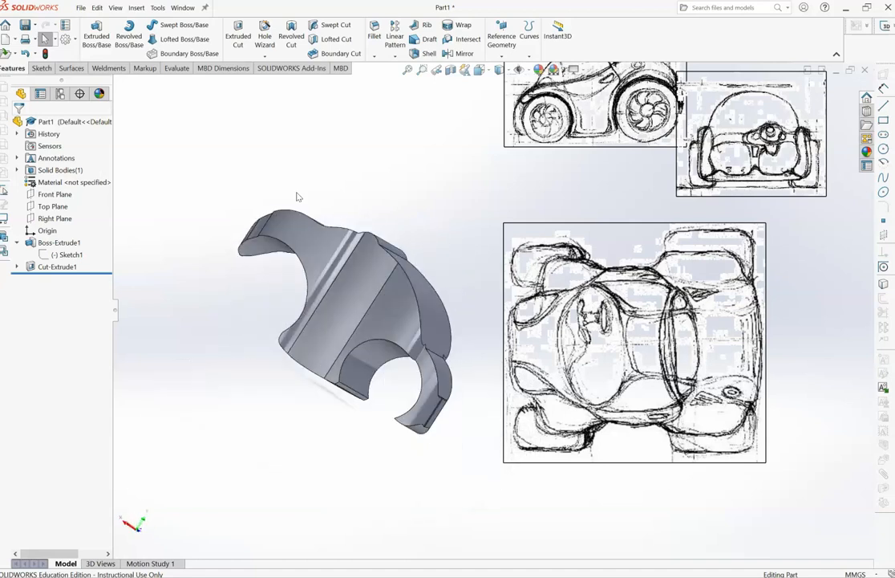
pyautogui.press('Left')
pyautogui.press('Left')
pyautogui.press('Left')
pyautogui.press('Left')
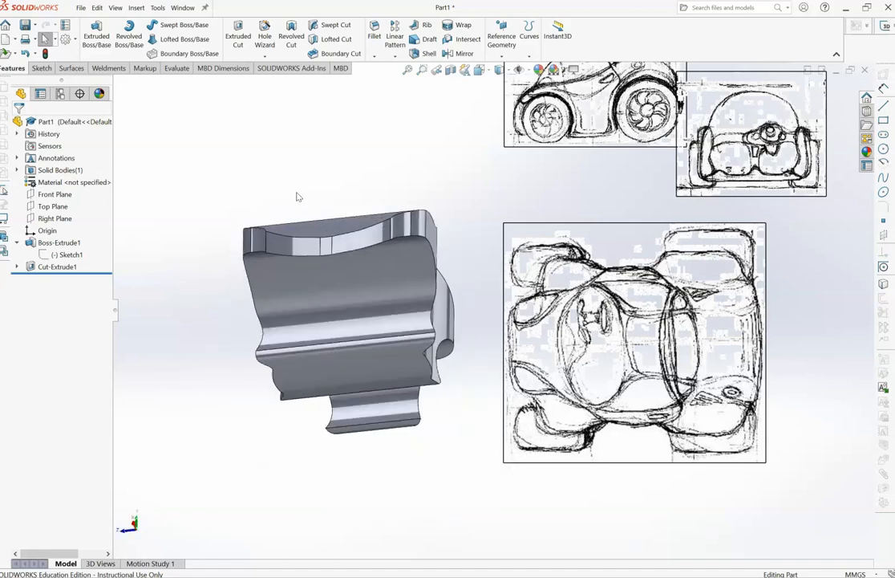
pyautogui.press('Down')
pyautogui.press('Down')
pyautogui.press('Down')
pyautogui.press('Left')
pyautogui.press('Left')
pyautogui.press('Left')
pyautogui.press('Left')
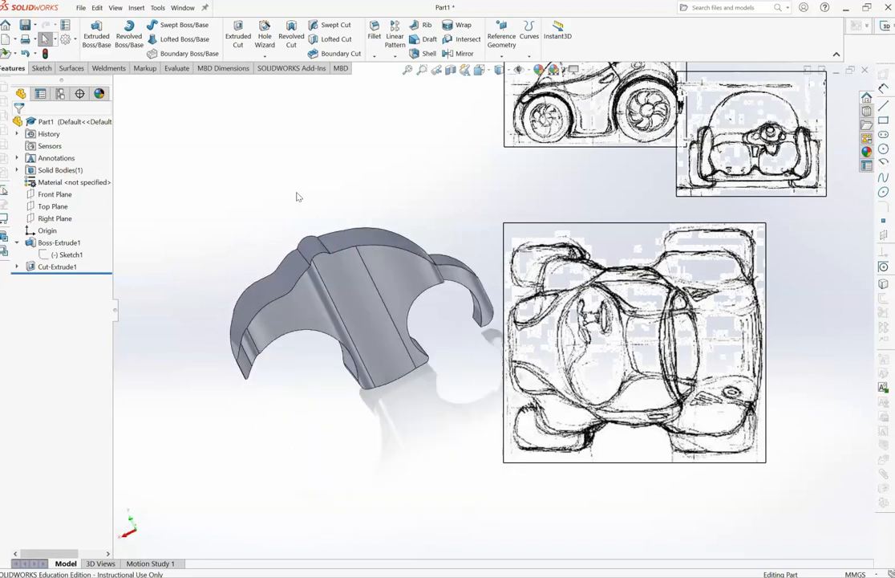
pyautogui.press('Down')
pyautogui.press('Down')
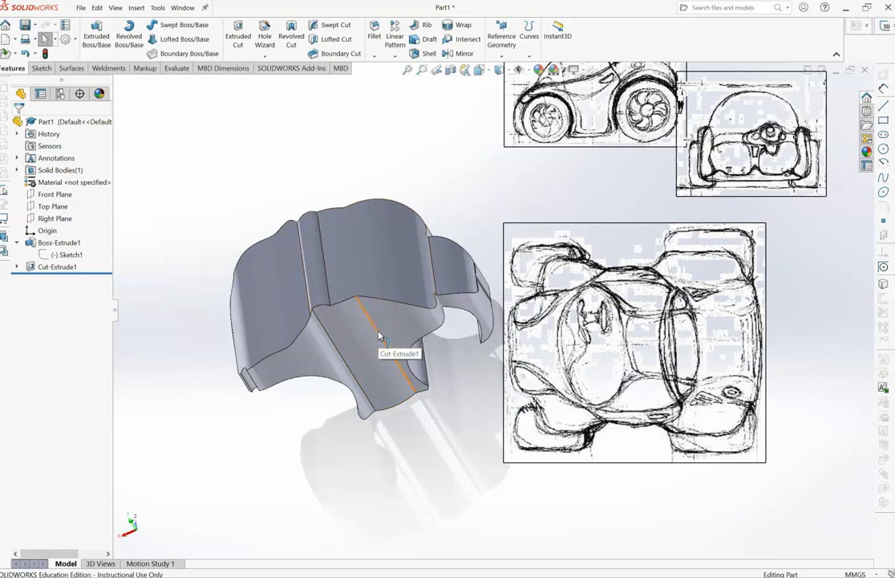
pyautogui.press('Up')
pyautogui.press('Up')
pyautogui.press('Up')
pyautogui.press('Right')
pyautogui.press('Right')
pyautogui.press('Left')
pyautogui.press('Left')
pyautogui.press('Left')
pyautogui.press('Left')
pyautogui.press('Left')
pyautogui.press('Left')
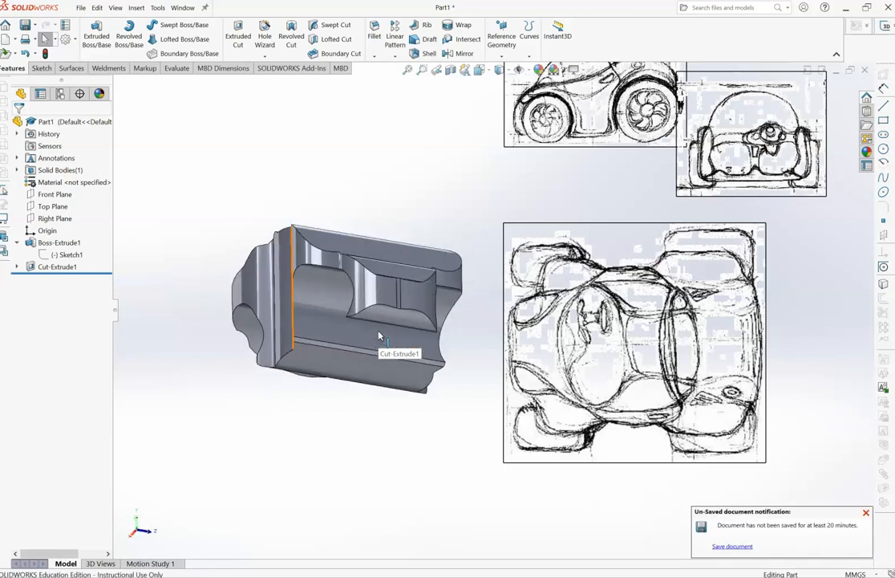
pyautogui.press('Left')
pyautogui.press('Down')
pyautogui.press('Down')
pyautogui.press('Down')
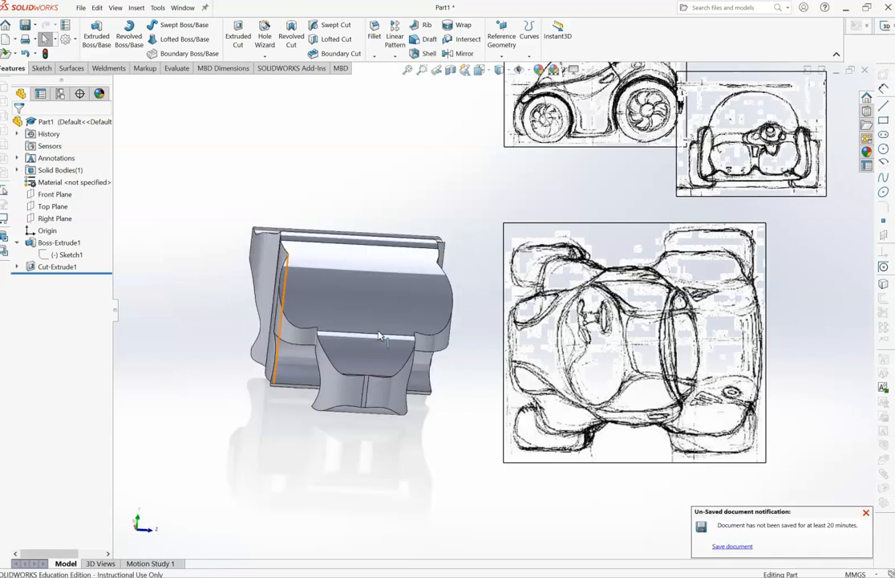
pyautogui.press('Right')
pyautogui.press('Right')
pyautogui.press('Up')
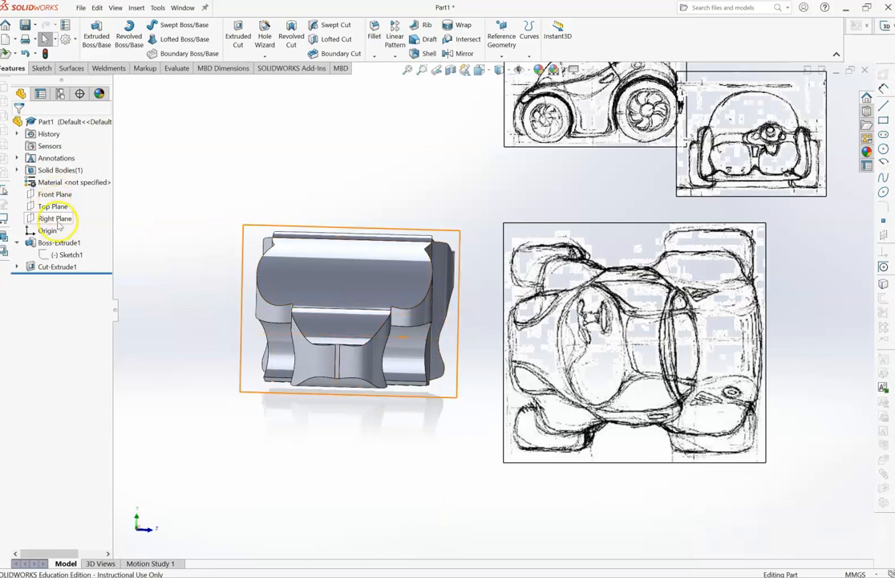
# - View the body normal to the Right Plane and place the front-view reference picture over it, enlarged to match the body's size
pyautogui.click(55, 219)
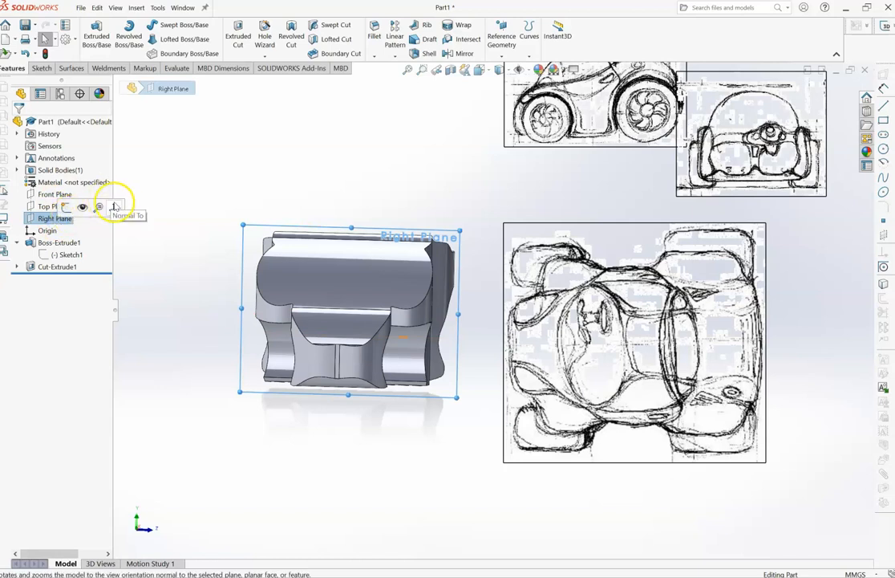
pyautogui.click(113, 207)
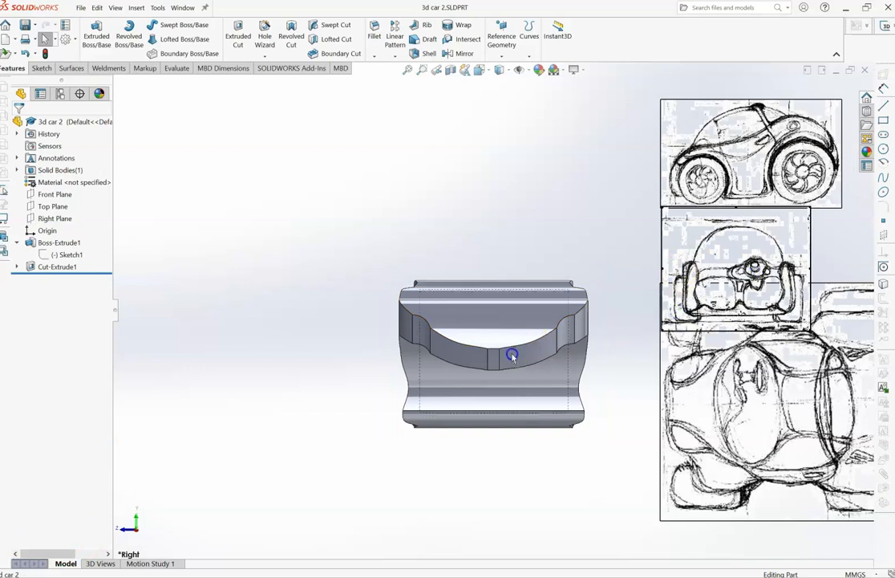
pyautogui.moveTo(504, 345)
pyautogui.mouseDown()
pyautogui.moveTo(454, 326)
pyautogui.moveTo(466, 329)
pyautogui.mouseUp()
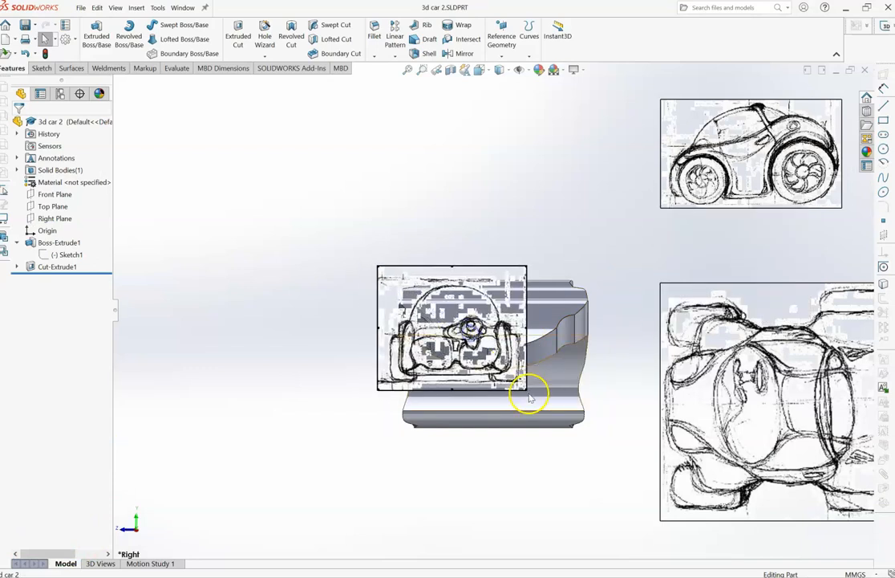
pyautogui.moveTo(524, 388)
pyautogui.mouseDown()
pyautogui.moveTo(524, 378)
pyautogui.moveTo(612, 438)
pyautogui.moveTo(606, 446)
pyautogui.moveTo(596, 439)
pyautogui.mouseUp()
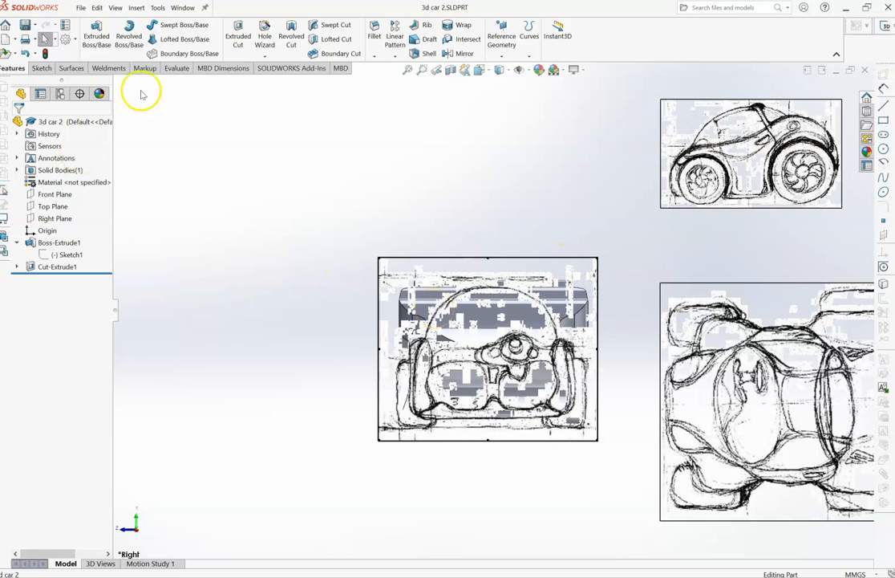
# - Sketch a closed spline on the Right Plane, tracing the roof arc, sides and floor of the car in the front-view reference picture
pyautogui.click(54, 219)
pyautogui.click(42, 67)
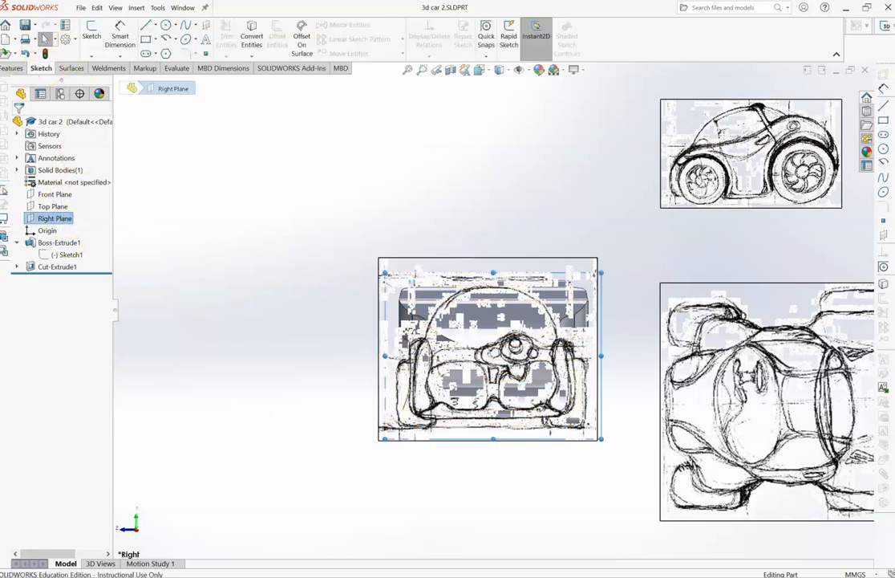
pyautogui.click(186, 25)
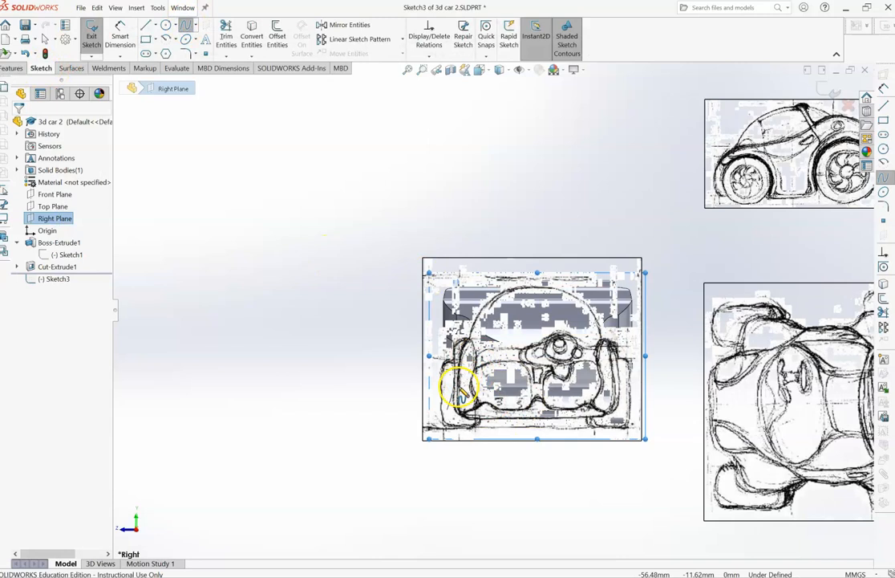
pyautogui.click(490, 285)
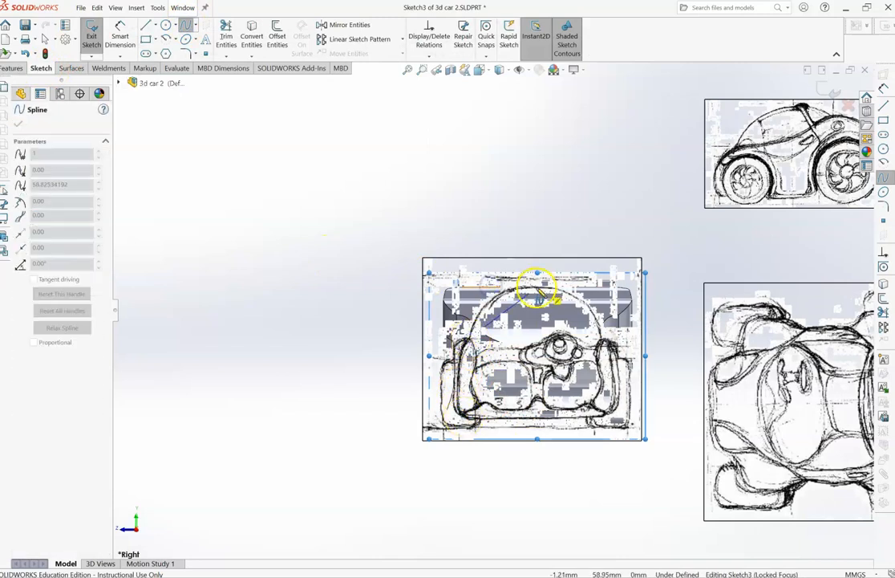
pyautogui.click(537, 286)
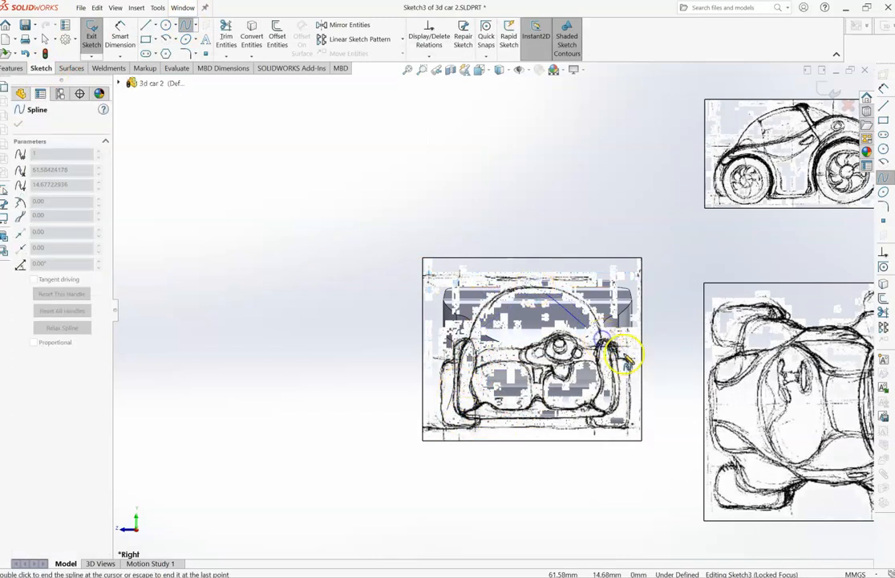
pyautogui.click(611, 410)
pyautogui.click(535, 418)
pyautogui.click(467, 418)
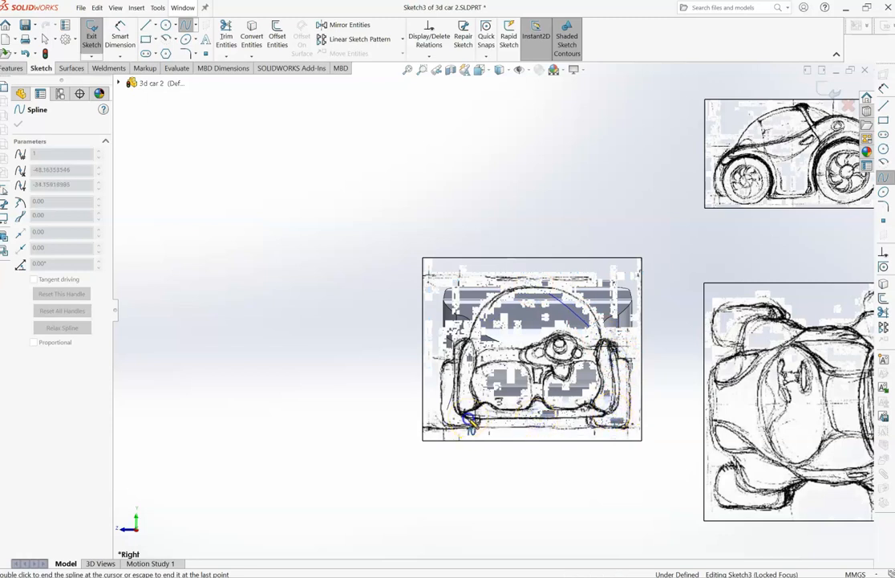
pyautogui.doubleClick(472, 345)
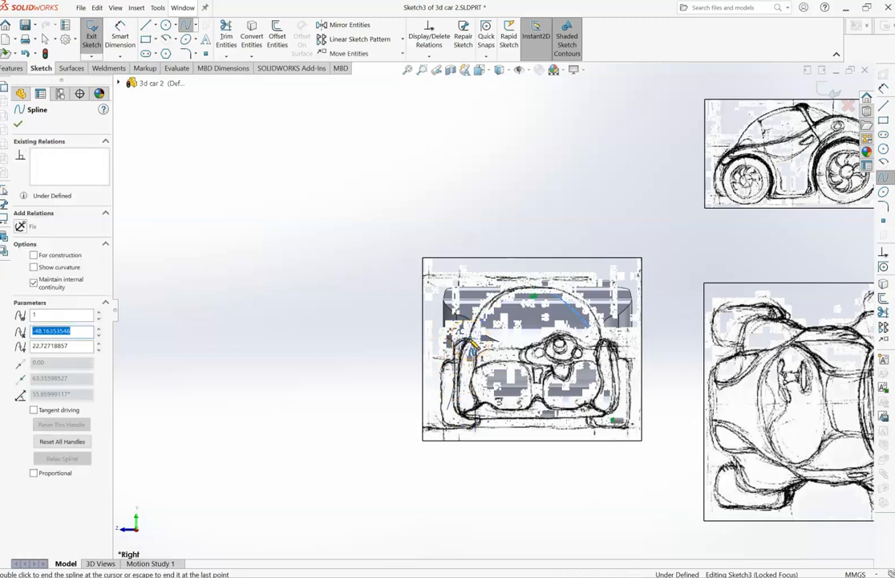
# - Close the spline sketch and reopen it for editing over the front-view reference picture
pyautogui.click(92, 36)
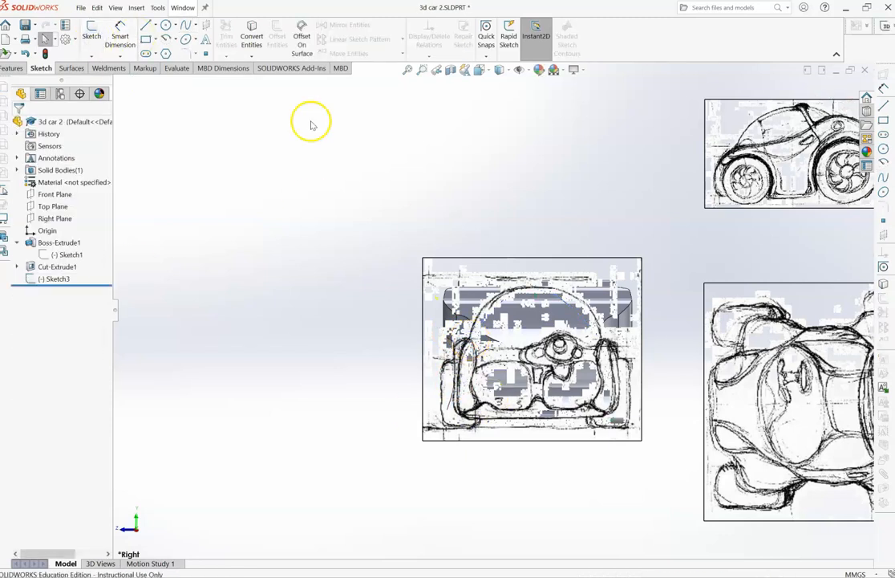
pyautogui.rightClick(434, 279)
pyautogui.click(469, 396)
pyautogui.click(53, 278)
pyautogui.click(60, 249)
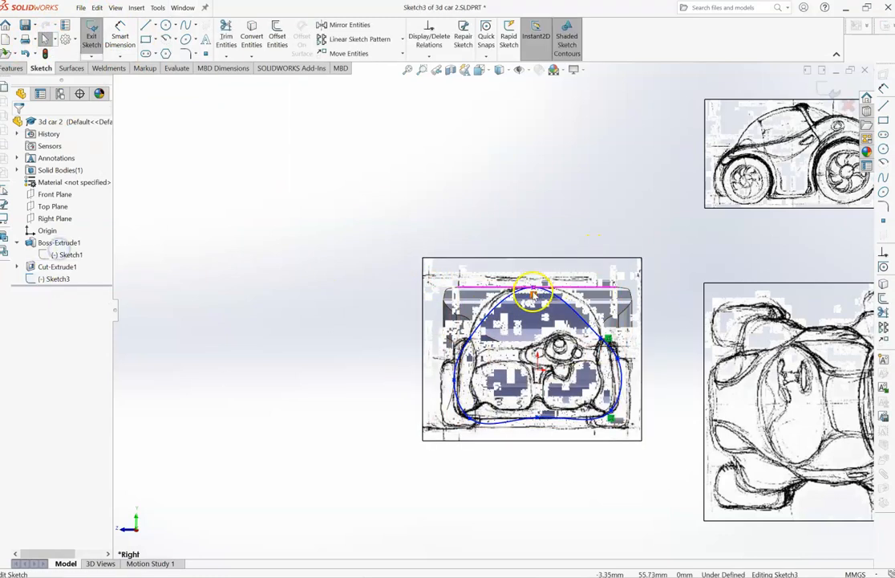
# - Lengthen both tangent handles at the spline's top point to about 93 and 106 so the curve follows the picture's roof arc
pyautogui.click(549, 291)
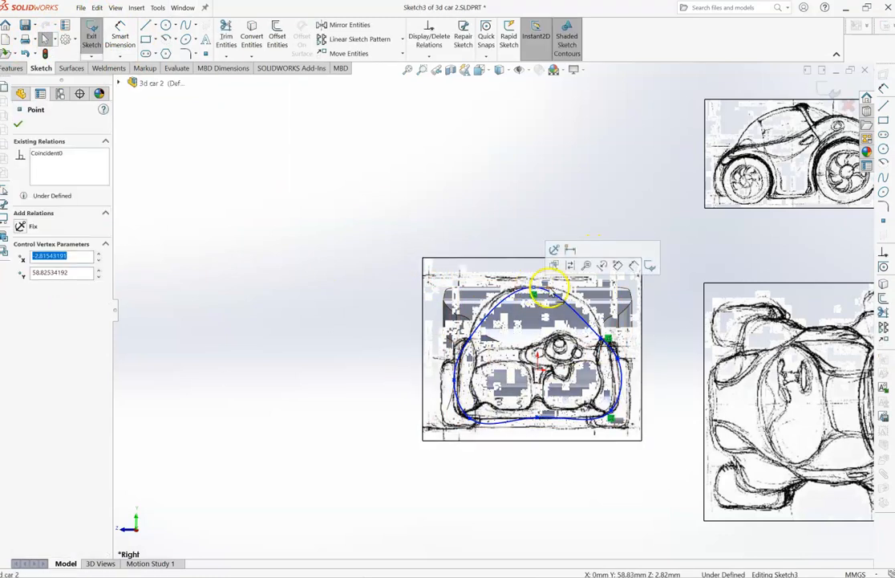
pyautogui.click(520, 289)
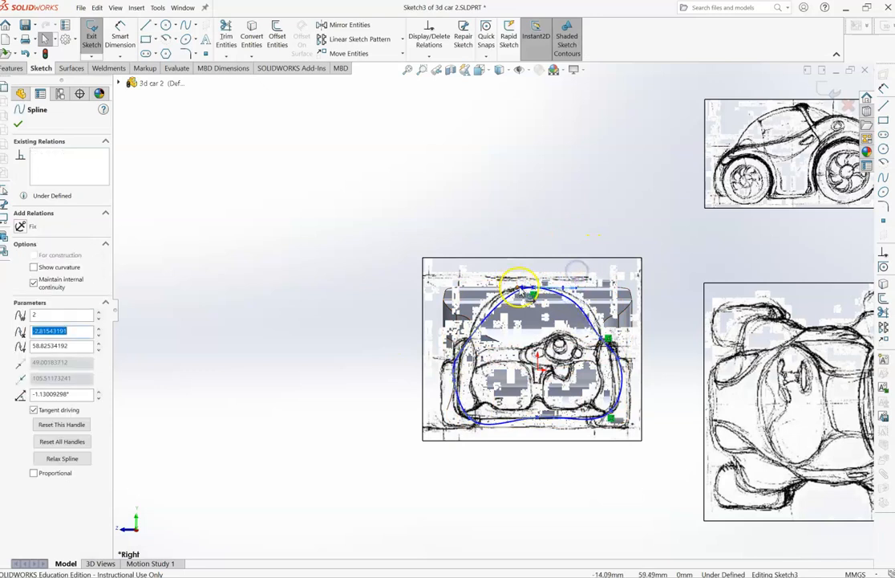
pyautogui.moveTo(520, 289); pyautogui.dragTo(498, 287)
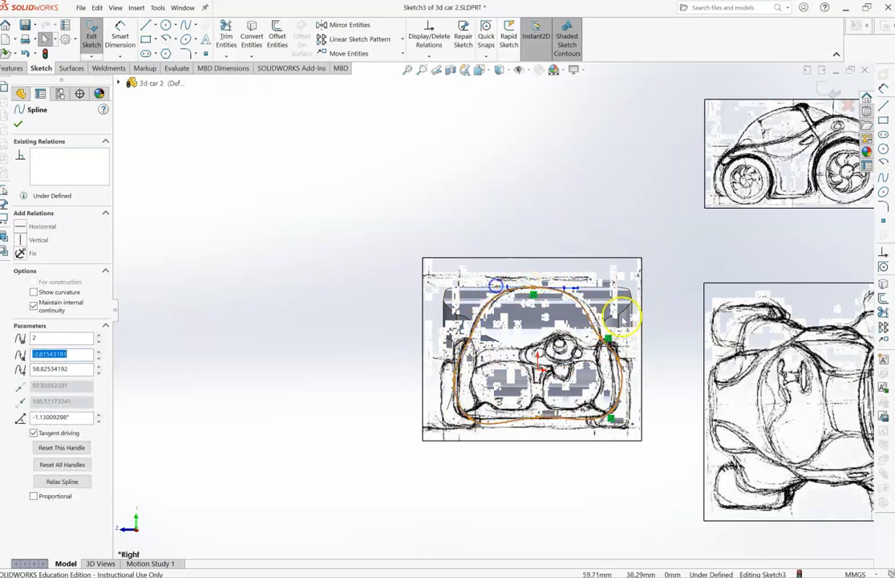
# - Adjust the spline's tangent handles at the upper side point and rotate the lower corner point's handle to about 176°, flattening the floor line
pyautogui.click(608, 340)
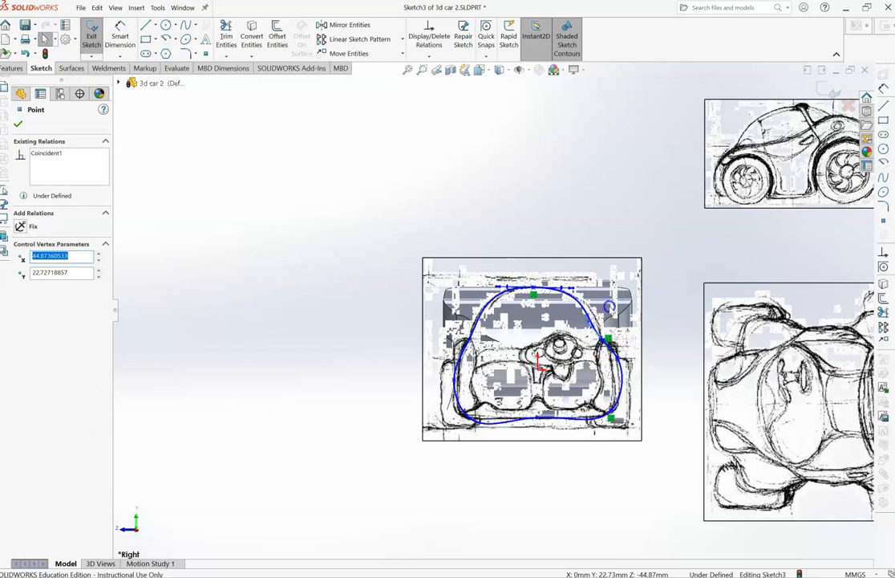
pyautogui.click(595, 322)
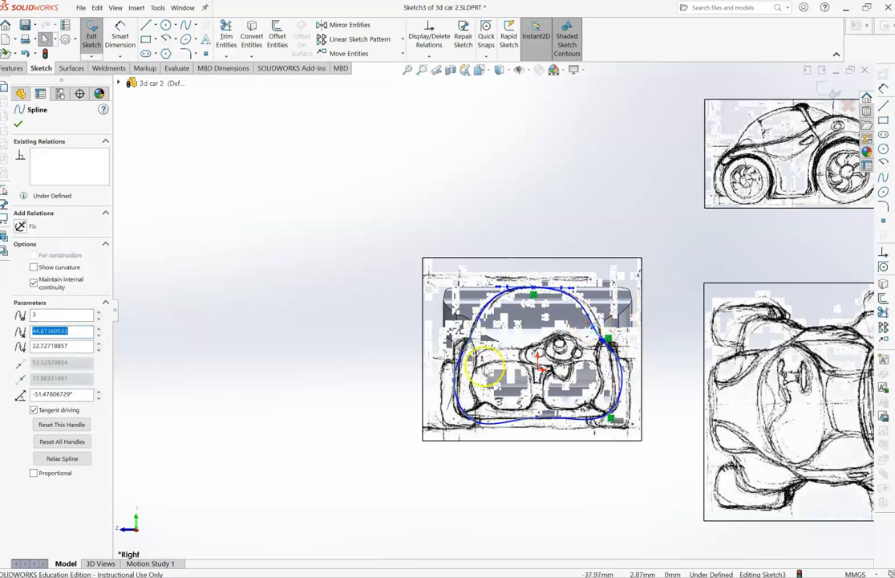
pyautogui.click(464, 410)
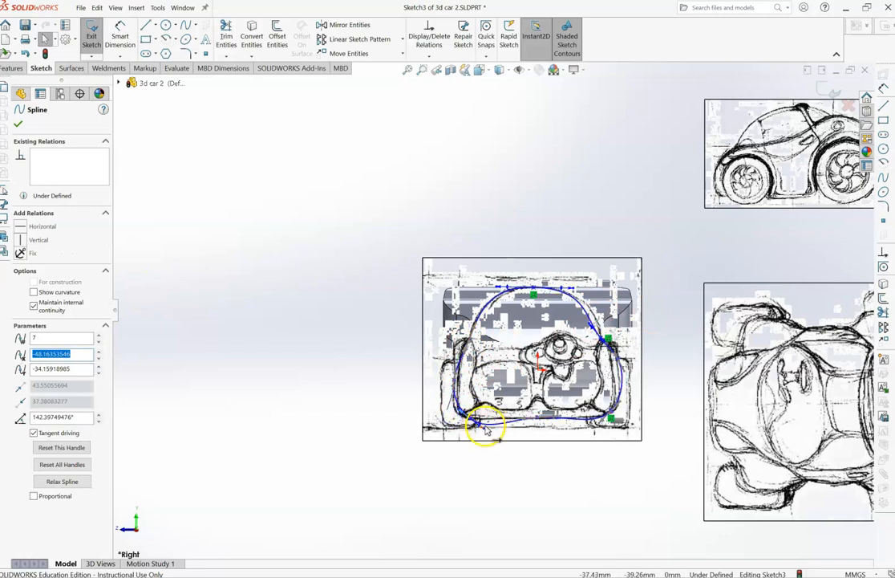
pyautogui.moveTo(484, 430); pyautogui.dragTo(486, 418)
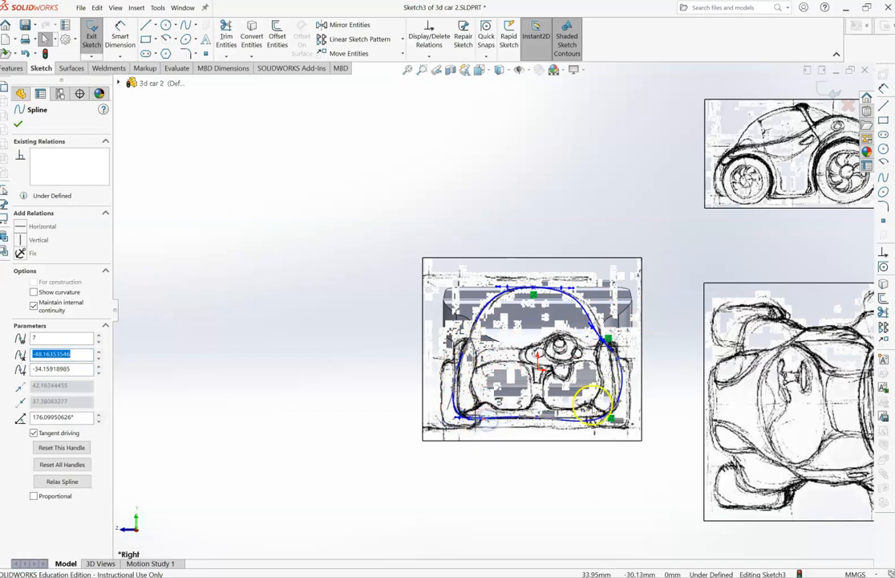
# - Draw a near-vertical line through the middle of the outline and trim away one half of the spline along with the line
pyautogui.click(146, 26)
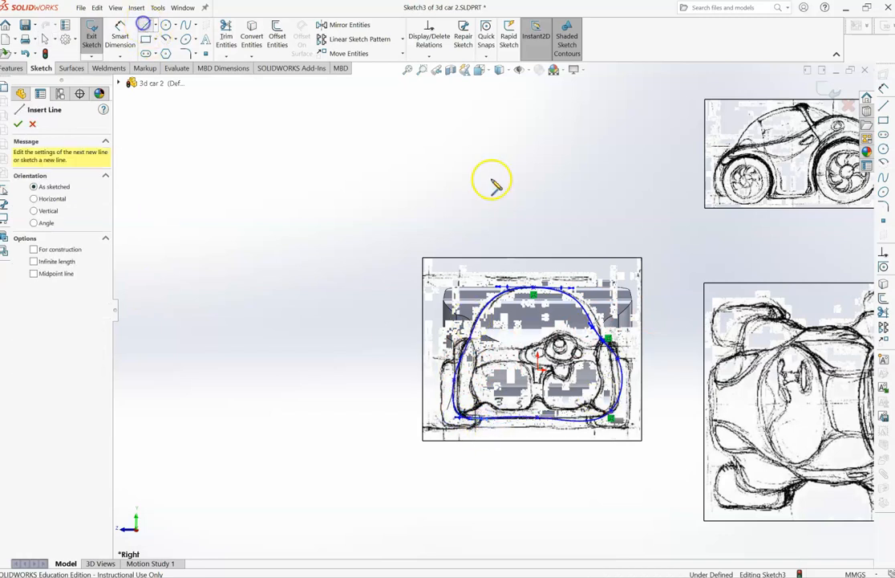
pyautogui.click(532, 284)
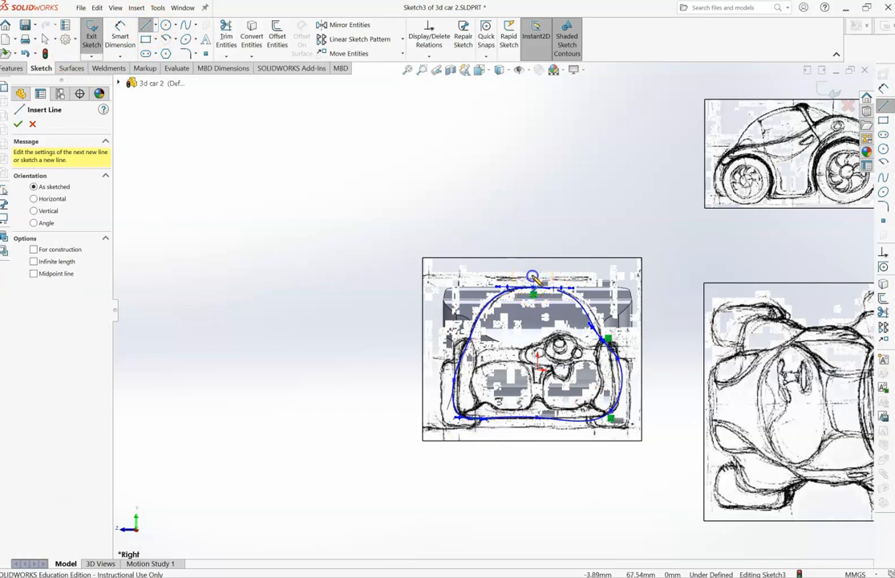
pyautogui.click(537, 434)
pyautogui.click(539, 165)
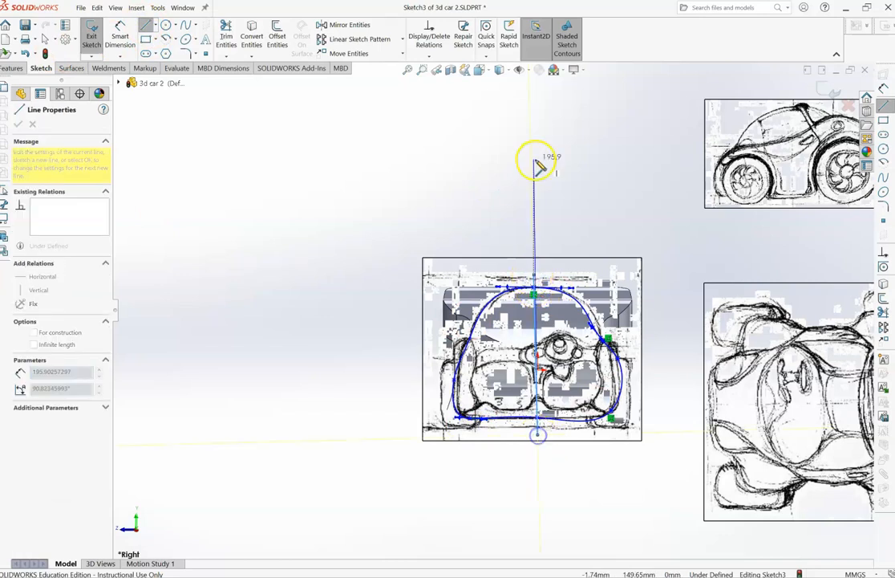
pyautogui.press('Escape')
pyautogui.click(227, 36)
pyautogui.moveTo(622, 309)
pyautogui.mouseDown()
pyautogui.moveTo(568, 316)
pyautogui.moveTo(526, 387)
pyautogui.mouseUp()
# - Draw a circle of about 19 mm radius over the side shoulder and trim it to an outward bulging arc joined to the spline
pyautogui.click(165, 25)
pyautogui.click(477, 361)
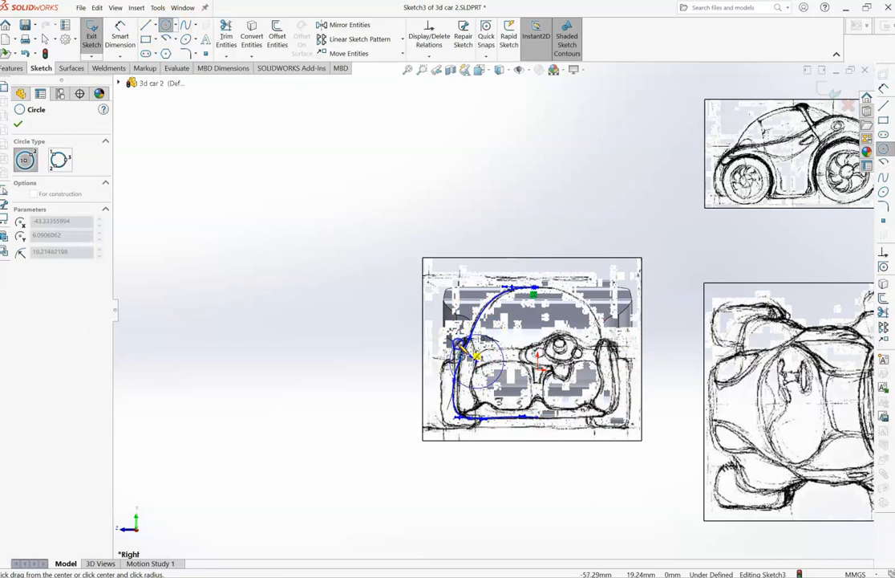
pyautogui.click(456, 343)
pyautogui.click(226, 36)
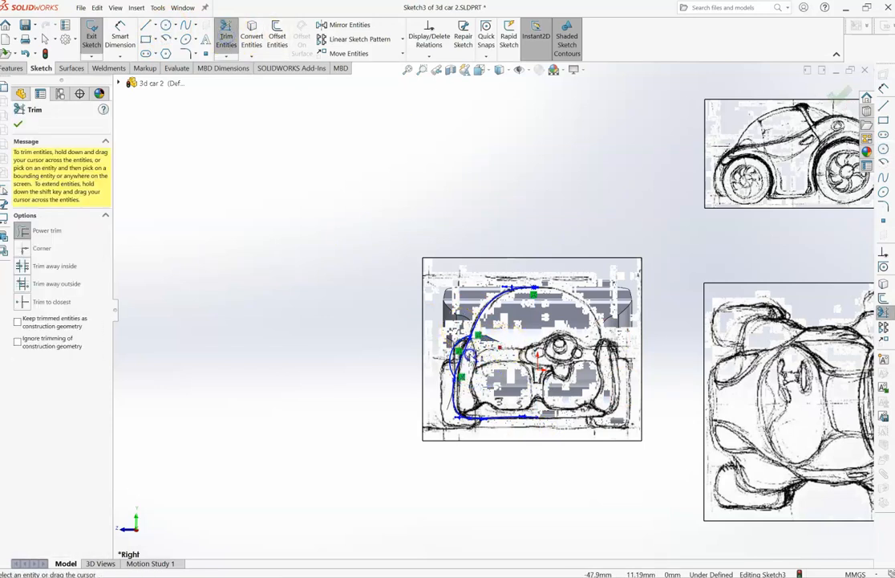
pyautogui.click(45, 38)
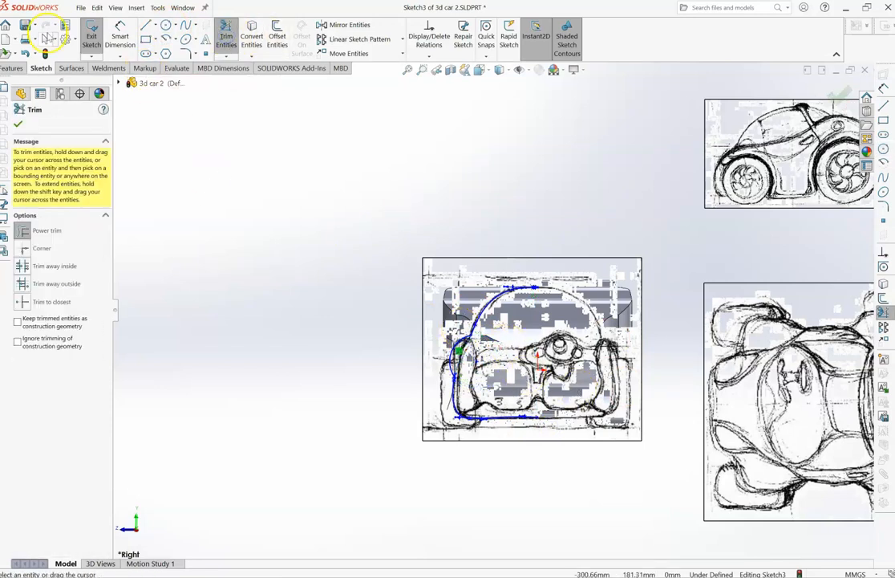
# - Mirror the whole half outline about the Front Plane
pyautogui.hotkey('ctrl', 'a')
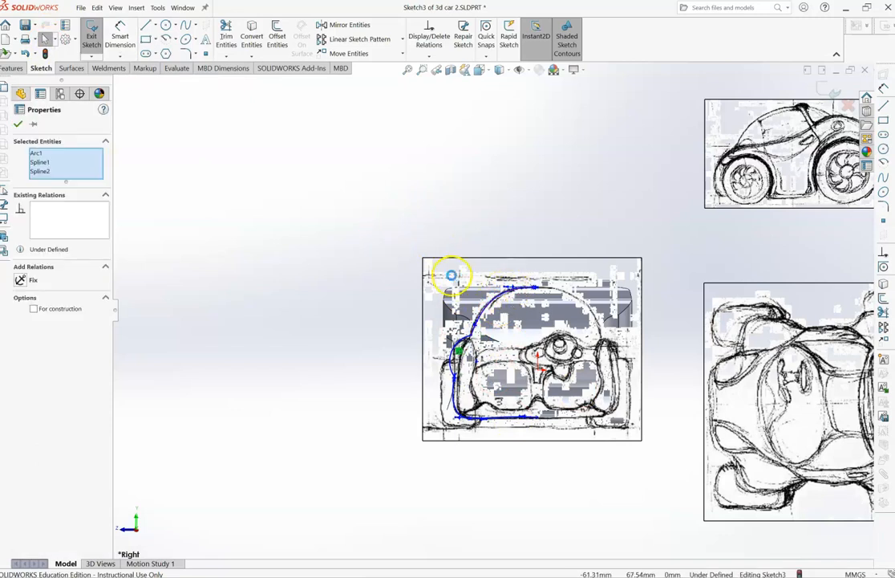
pyautogui.click(120, 84)
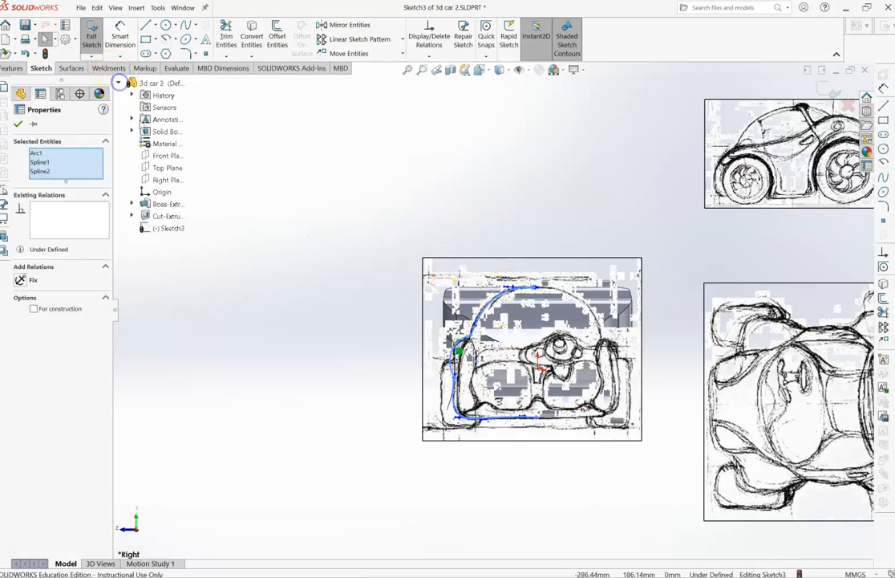
pyautogui.click(161, 157)
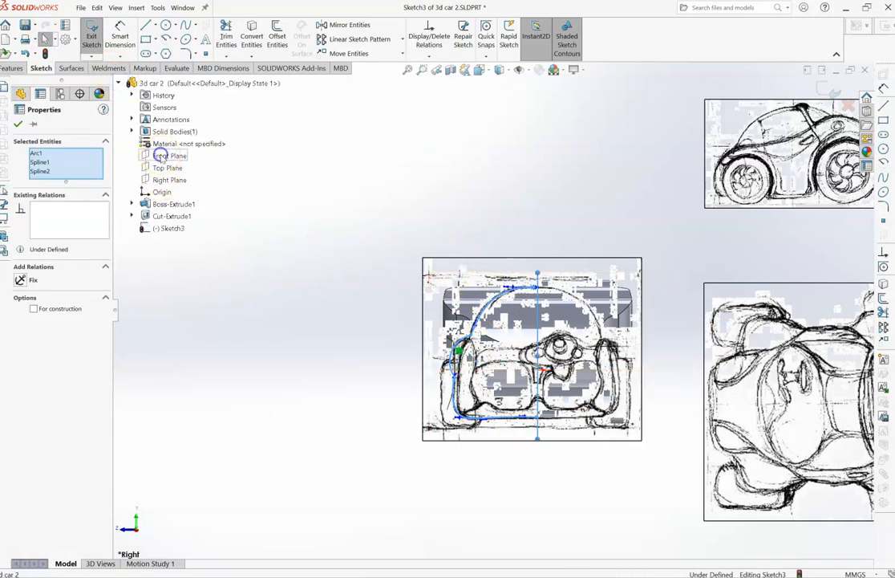
pyautogui.click(368, 24)
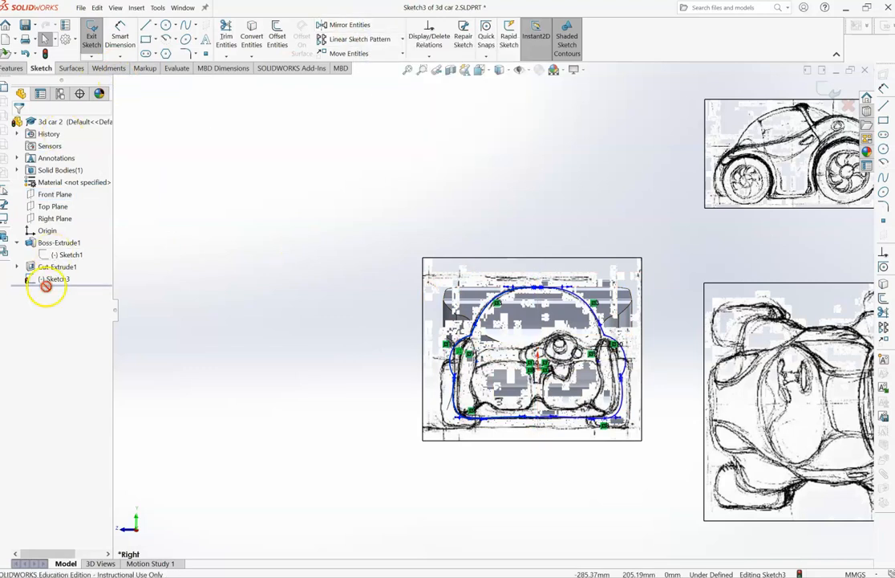
# - Bridge the gap between the two mirrored halves at the roof with a horizontal line about 5.2 mm long
pyautogui.click(421, 69)
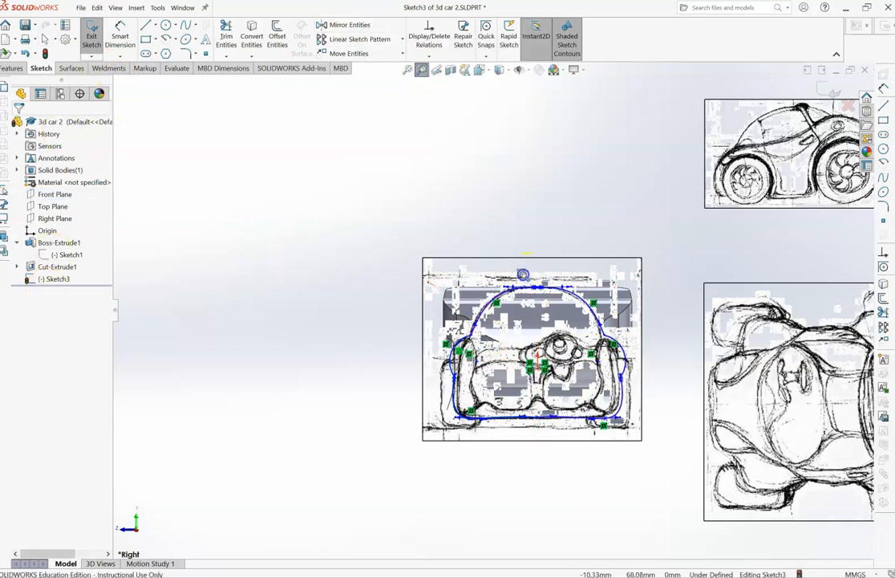
pyautogui.moveTo(514, 274); pyautogui.dragTo(550, 297)
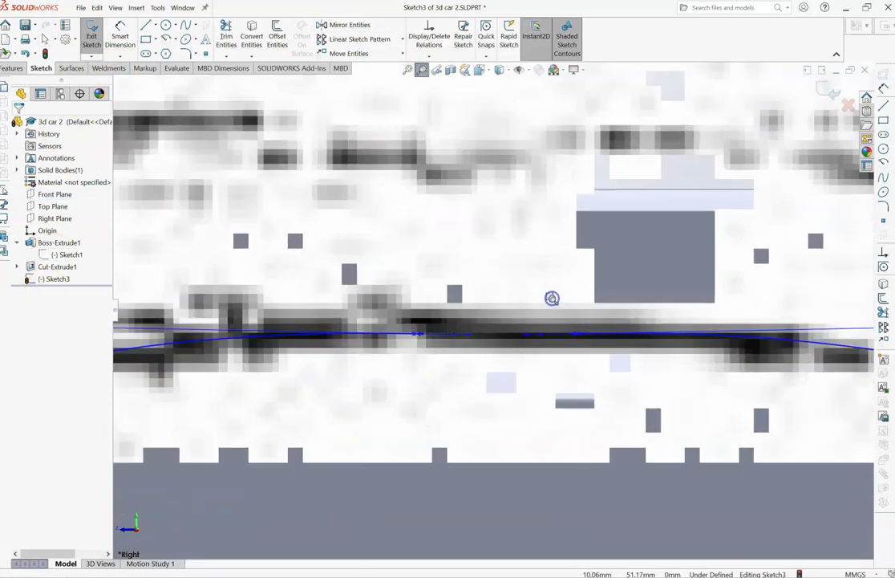
pyautogui.click(144, 25)
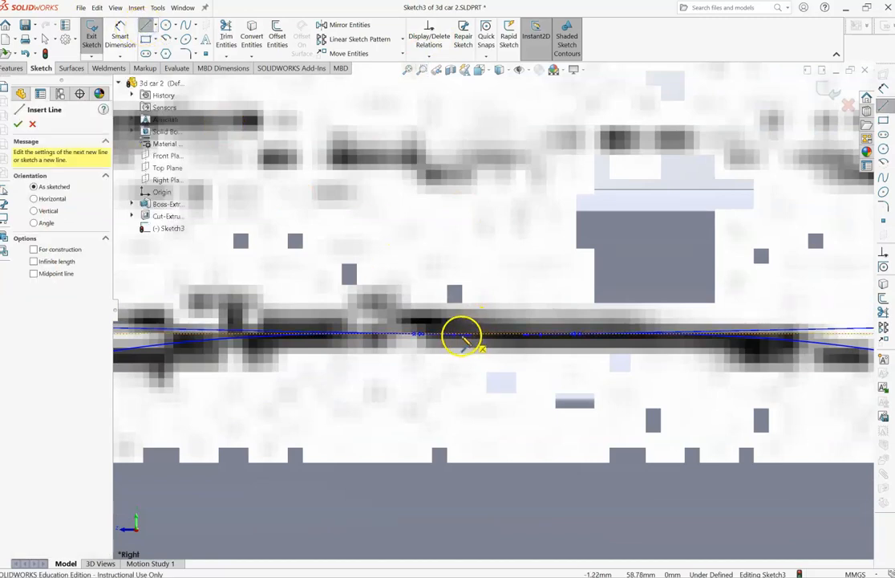
pyautogui.click(45, 39)
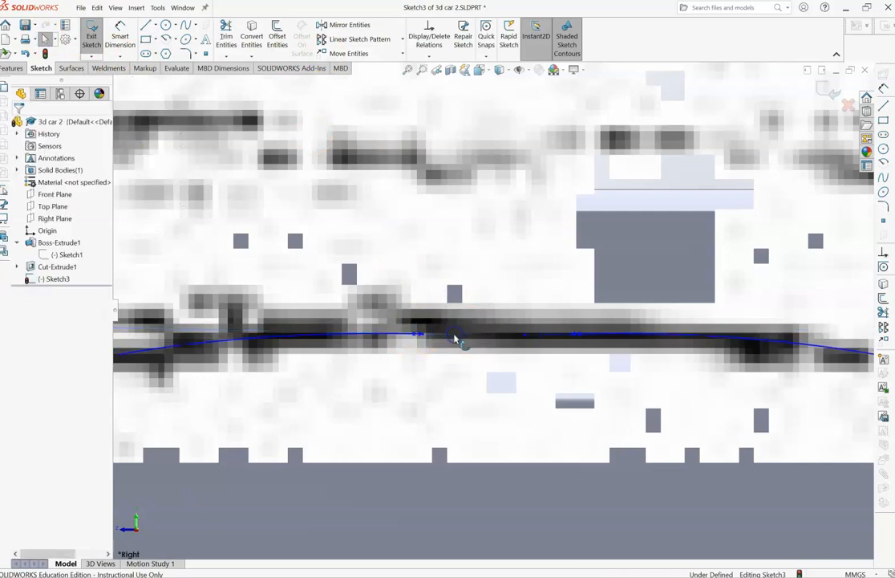
pyautogui.click(145, 24)
pyautogui.click(419, 333)
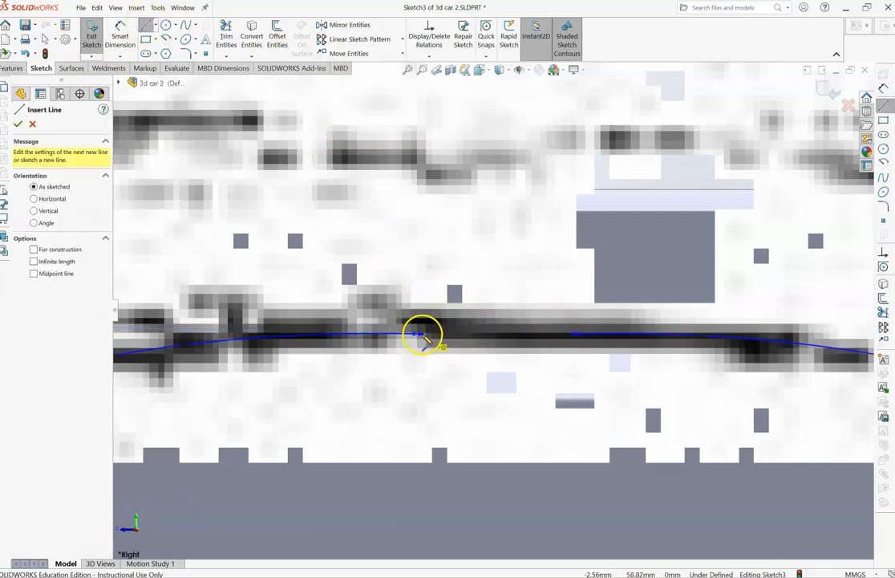
pyautogui.click(576, 336)
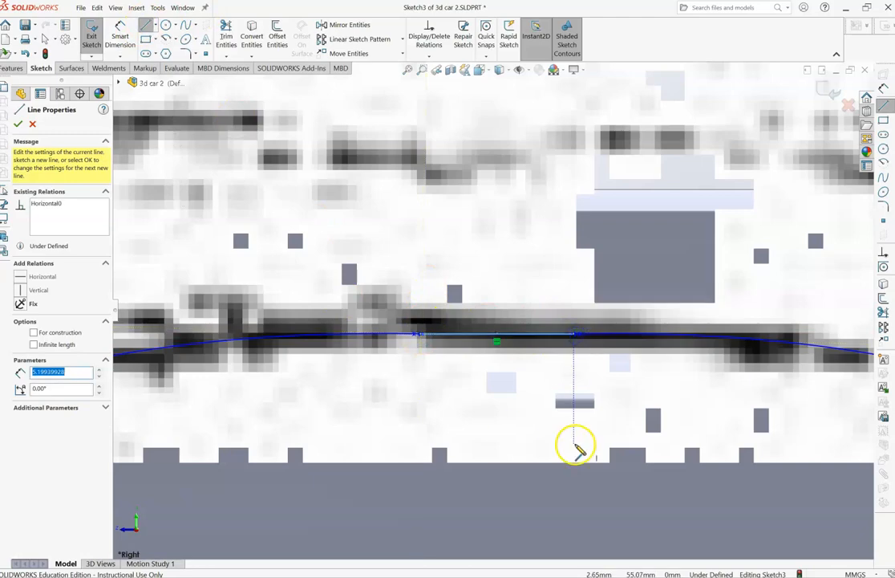
# - Close the small gap at the middle of the floor with a horizontal line about 0.6 mm long
pyautogui.click(408, 70)
pyautogui.moveTo(437, 355); pyautogui.dragTo(513, 386)
pyautogui.click(147, 30)
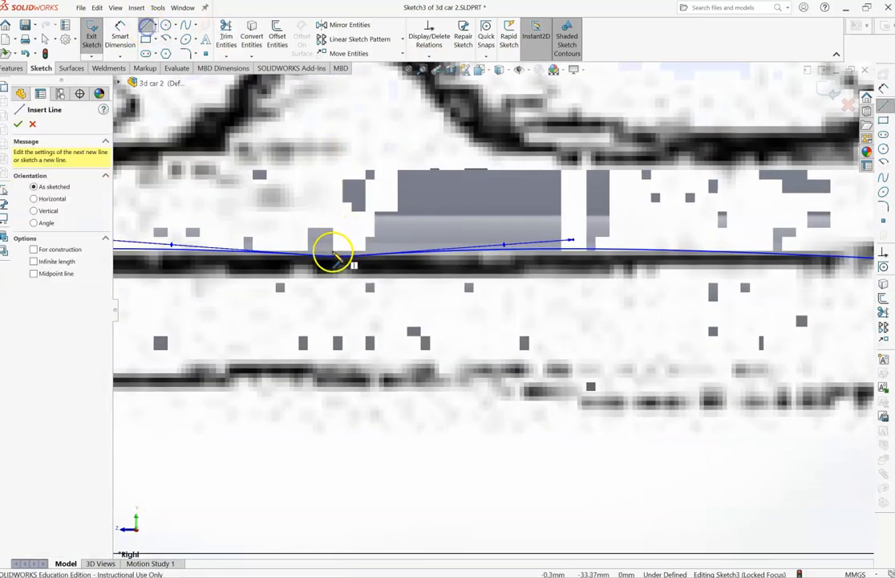
pyautogui.click(334, 256)
pyautogui.click(346, 258)
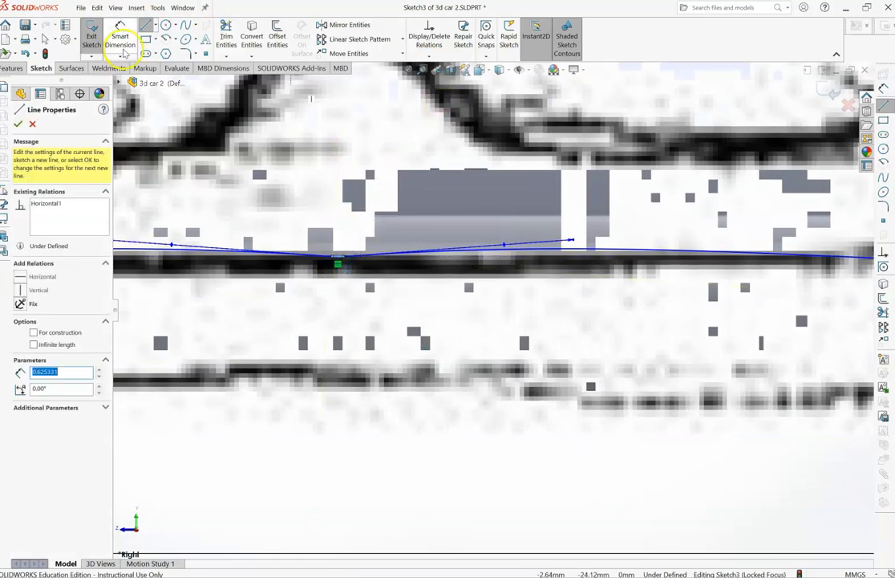
pyautogui.click(17, 123)
# - Exit the sketch and move the front-view reference picture clear of the car body
pyautogui.click(92, 36)
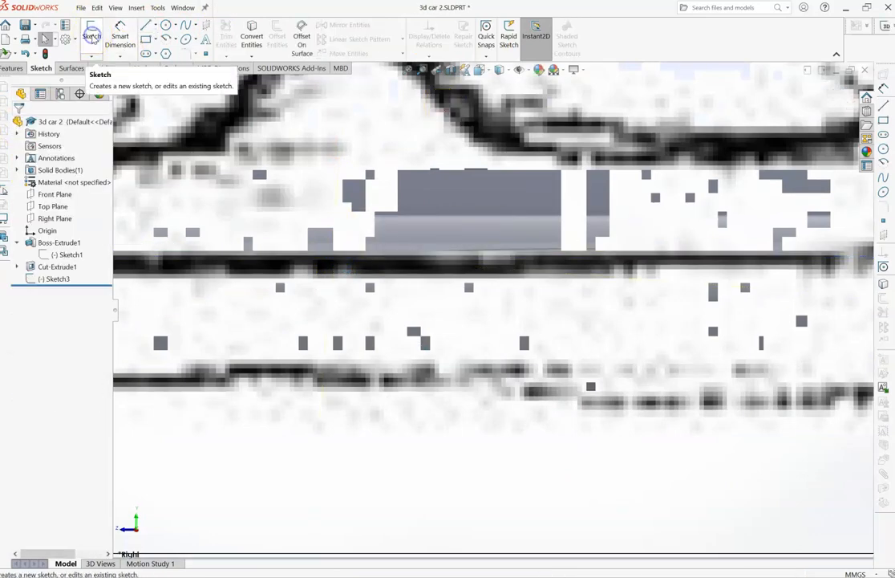
pyautogui.click(408, 70)
pyautogui.moveTo(527, 281)
pyautogui.mouseDown()
pyautogui.moveTo(340, 308)
pyautogui.moveTo(261, 299)
pyautogui.mouseUp()
# - Reopen the front-view outline sketch for editing
pyautogui.click(50, 279)
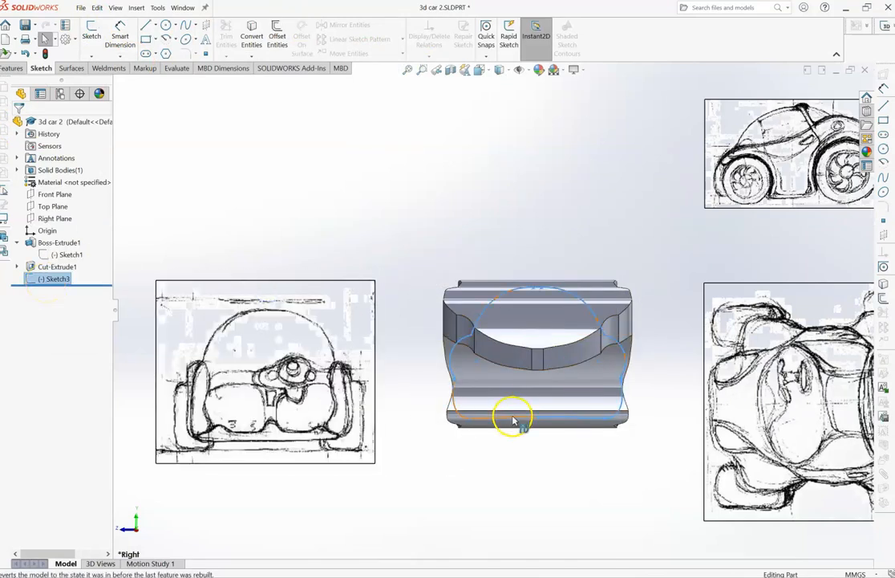
pyautogui.click(45, 278)
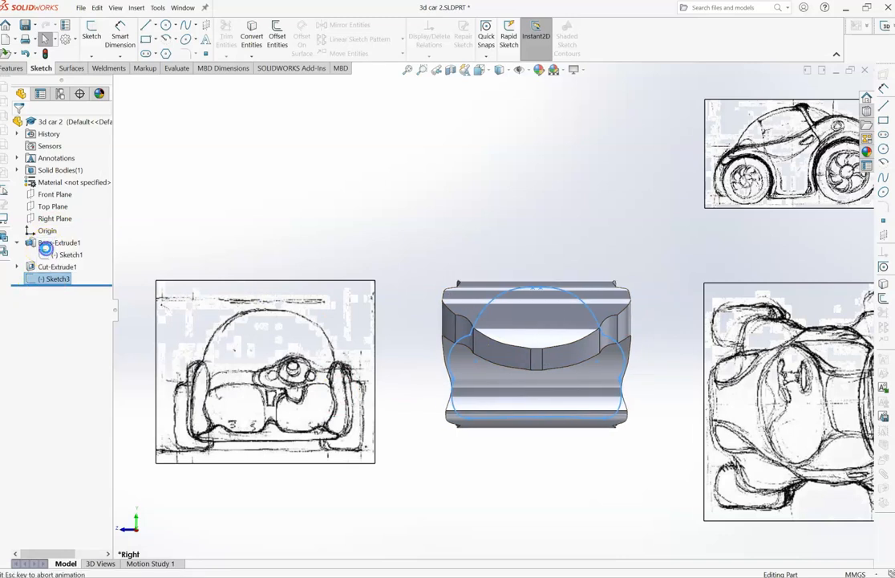
pyautogui.click(71, 245)
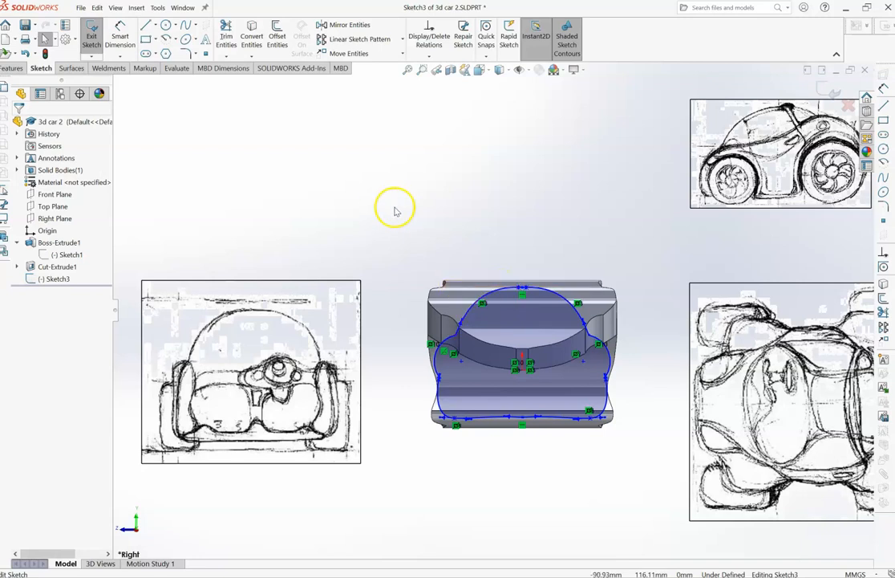
# - Raise the roof of the outline so its top line meets the upper edge of the car body
pyautogui.moveTo(401, 247)
pyautogui.mouseDown()
pyautogui.moveTo(583, 387)
pyautogui.moveTo(679, 444)
pyautogui.mouseUp()
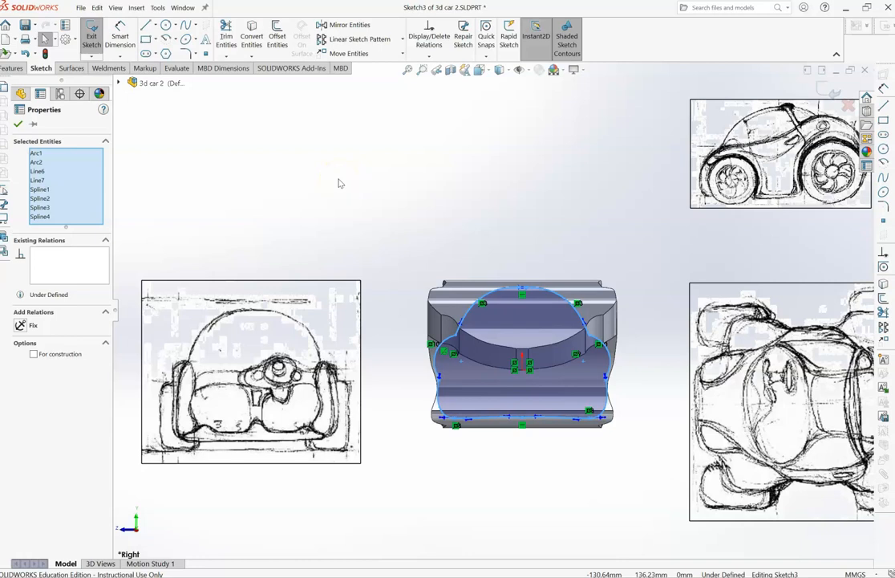
pyautogui.click(120, 38)
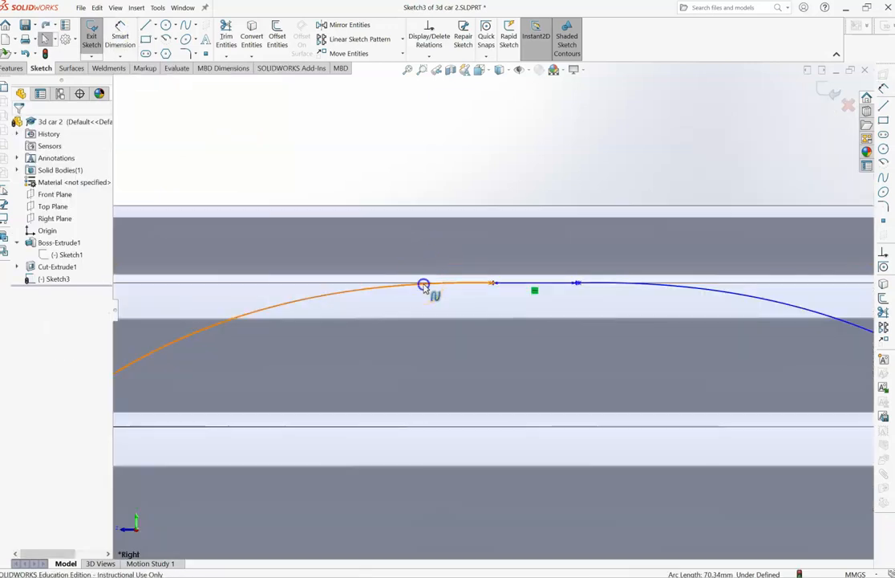
pyautogui.moveTo(423, 286); pyautogui.dragTo(418, 208)
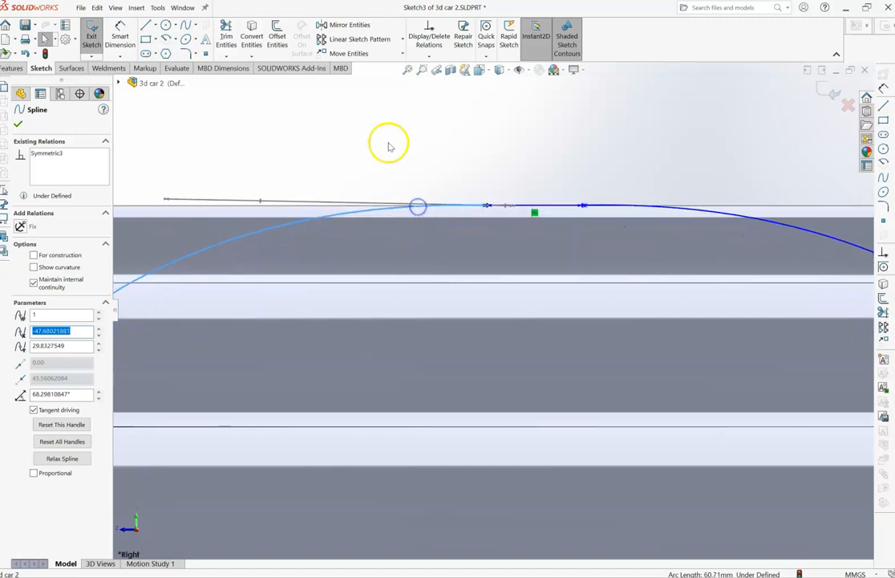
pyautogui.click(408, 70)
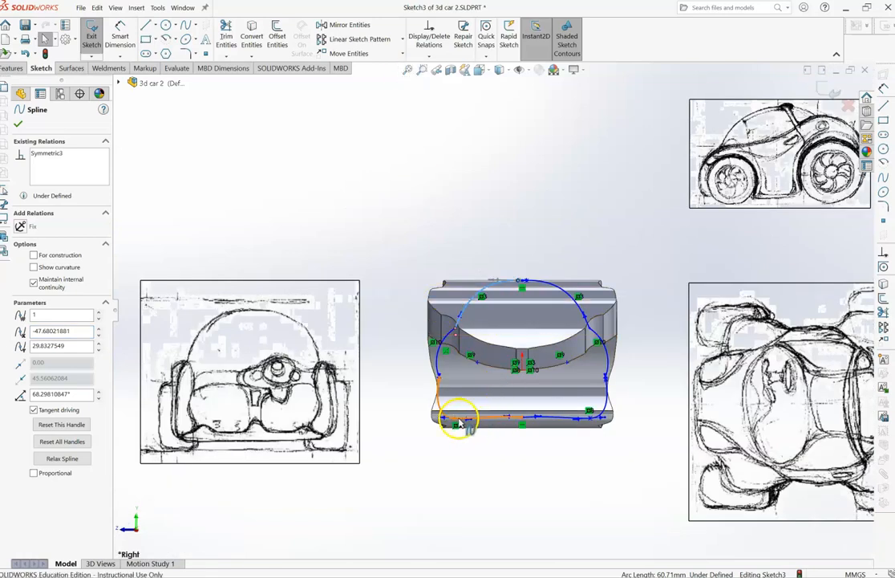
# - Adjust the tangent at the outline's lower corner and move the corner point outward and down to about X -50.4, Y -38.2
pyautogui.click(469, 424)
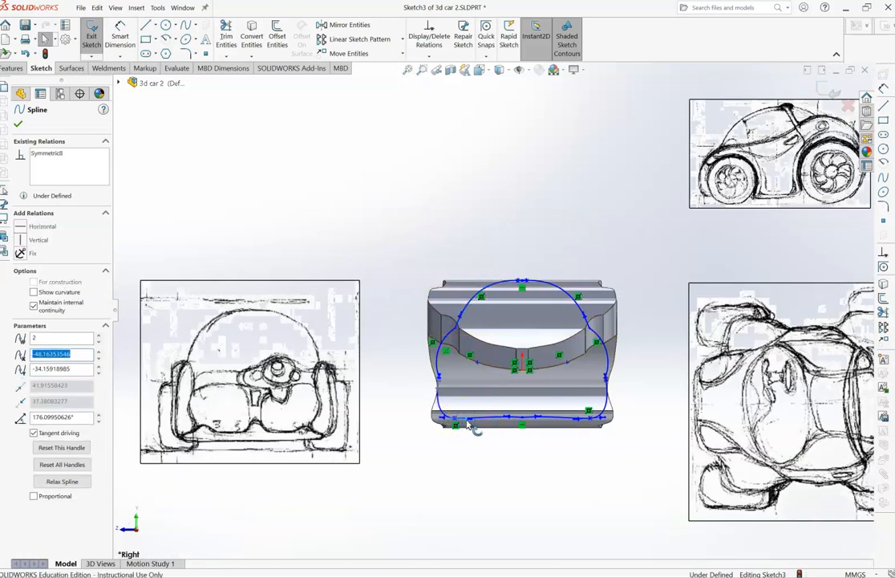
pyautogui.moveTo(468, 430); pyautogui.dragTo(454, 422)
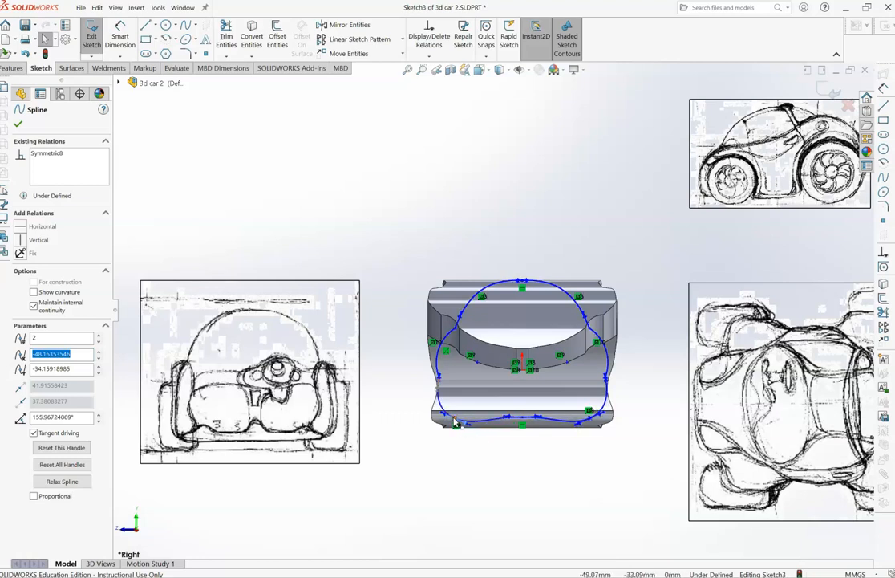
pyautogui.click(454, 423)
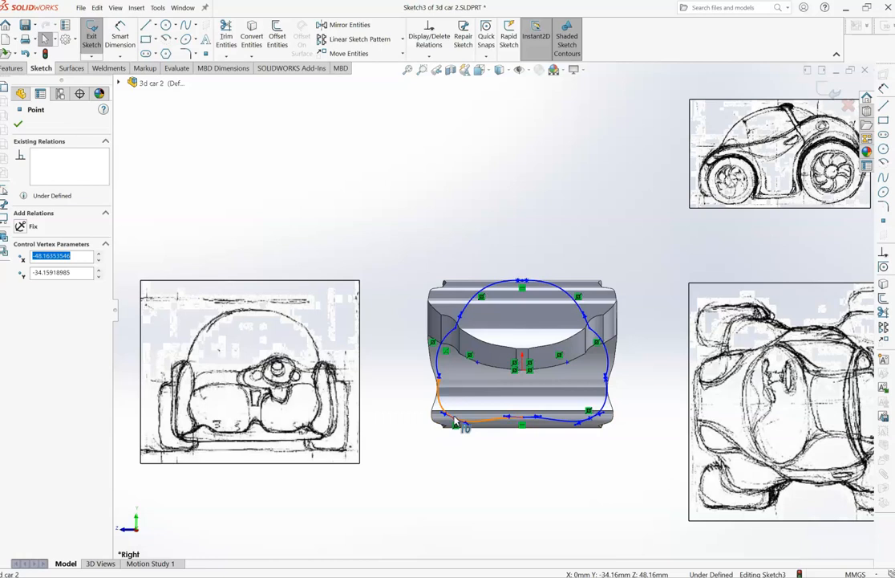
pyautogui.click(459, 420)
pyautogui.click(454, 418)
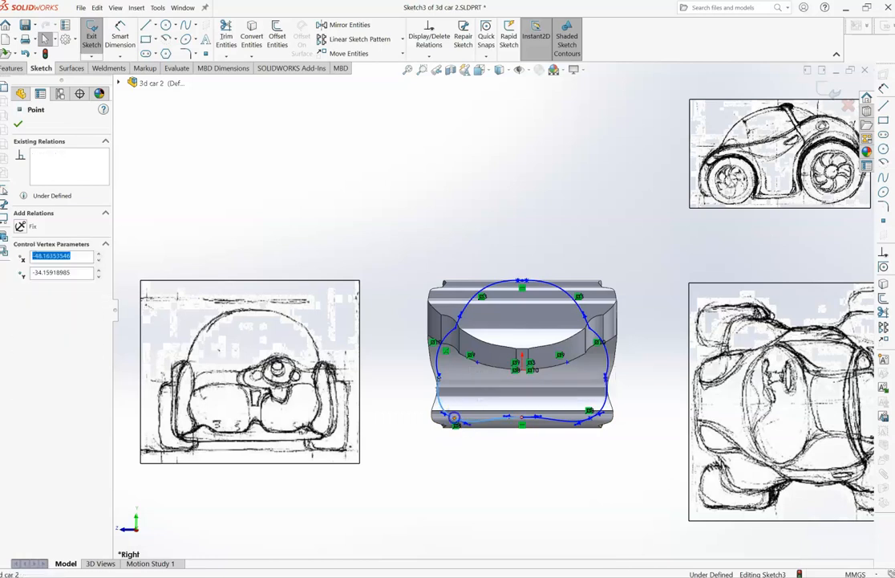
pyautogui.moveTo(455, 421)
pyautogui.mouseDown()
pyautogui.moveTo(444, 439)
pyautogui.moveTo(453, 426)
pyautogui.mouseUp()
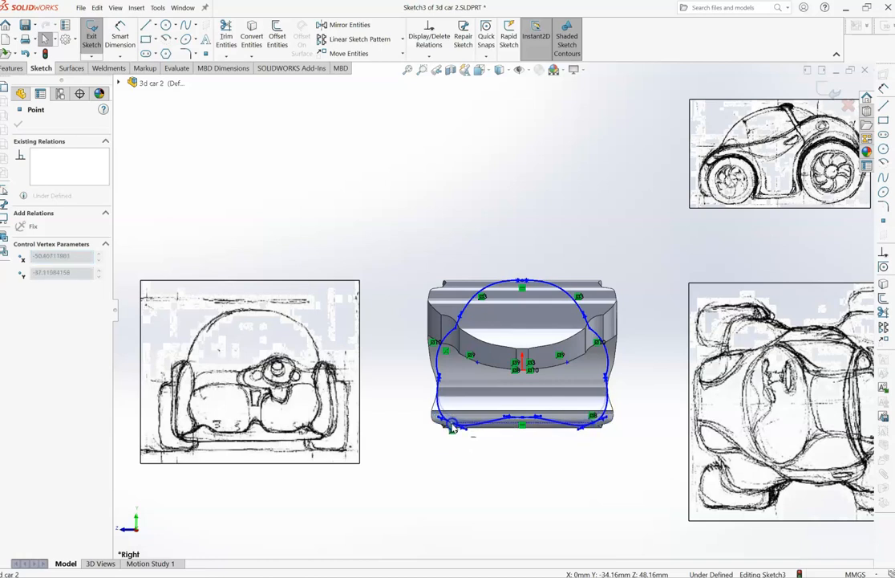
# - Lower the middle of the outline's floor to about Y -40.3, at the car body's bottom edge, and exit the sketch
pyautogui.click(526, 421)
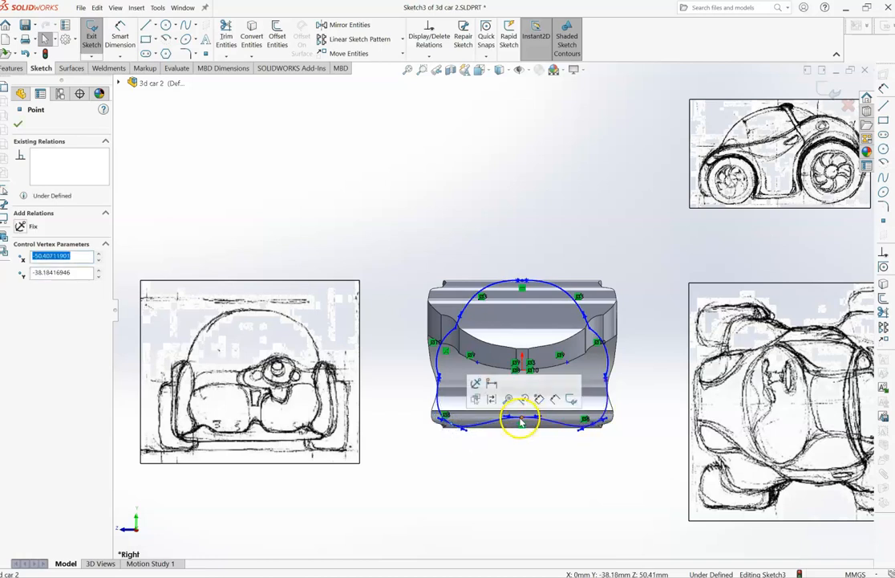
pyautogui.moveTo(522, 423); pyautogui.dragTo(521, 431)
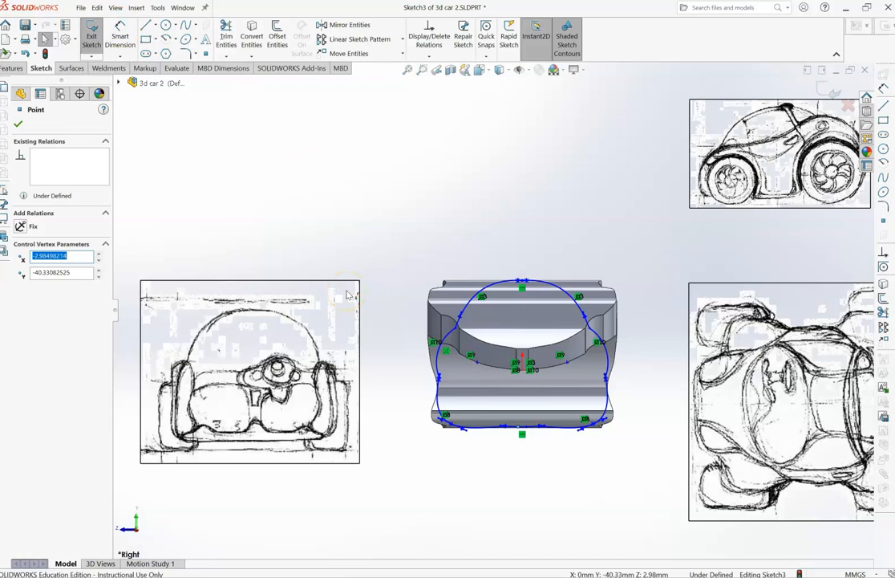
pyautogui.click(91, 32)
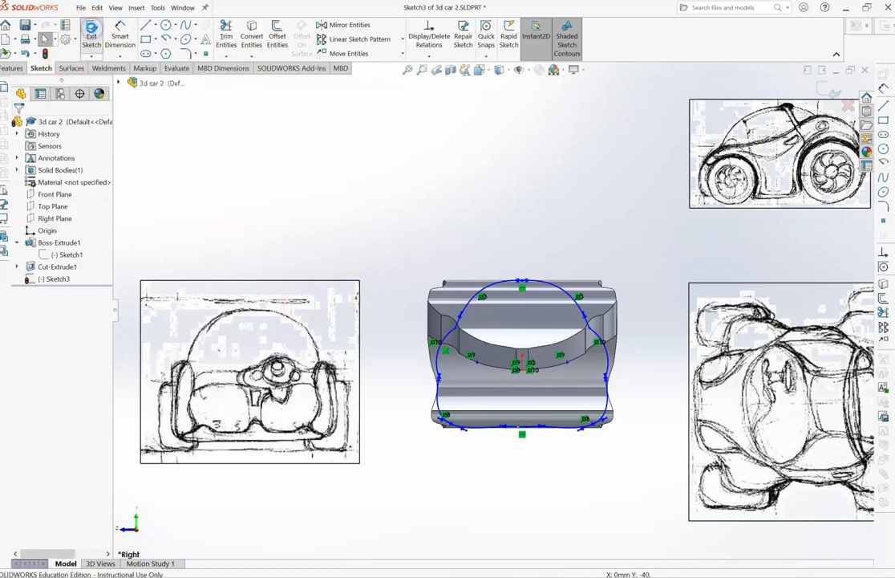
# - Start an extruded cut from the front-view outline sketch with the Mid Plane end condition
pyautogui.click(49, 278)
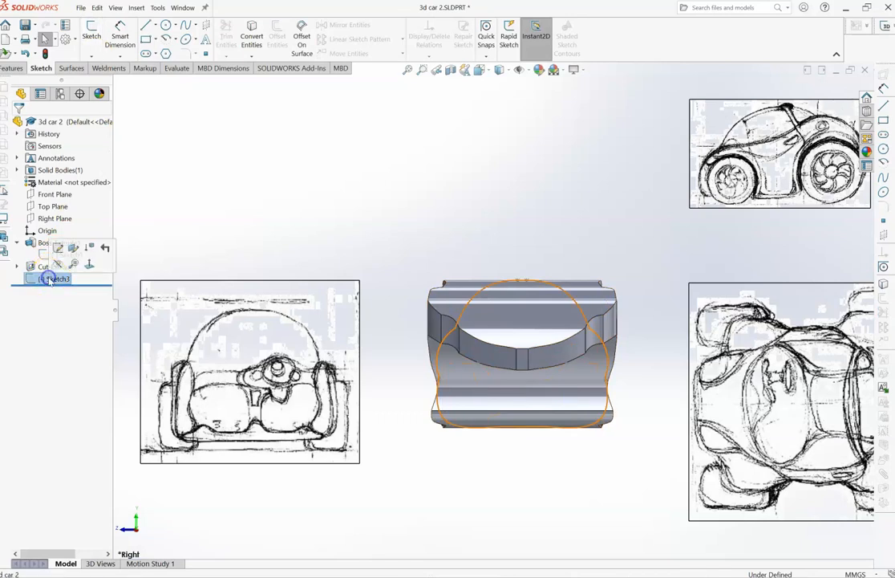
pyautogui.click(11, 69)
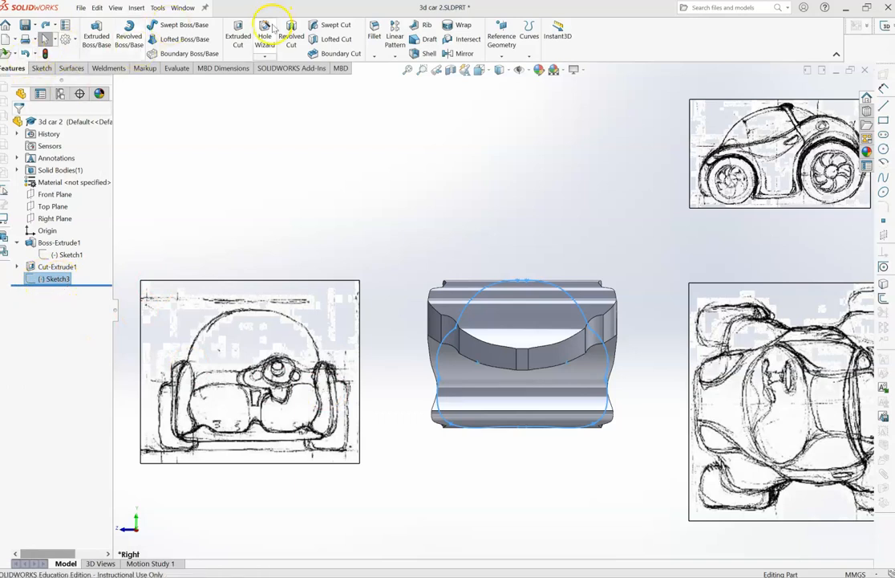
pyautogui.click(241, 36)
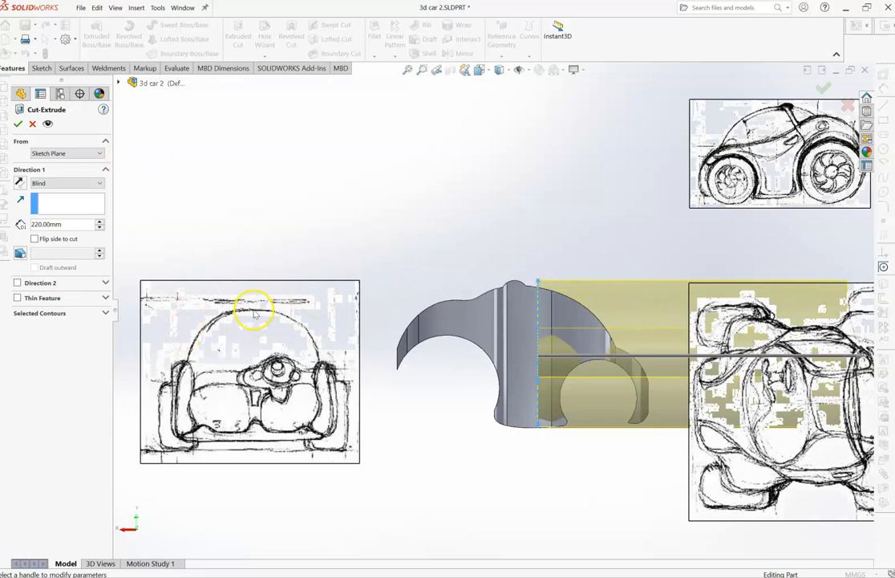
pyautogui.click(94, 184)
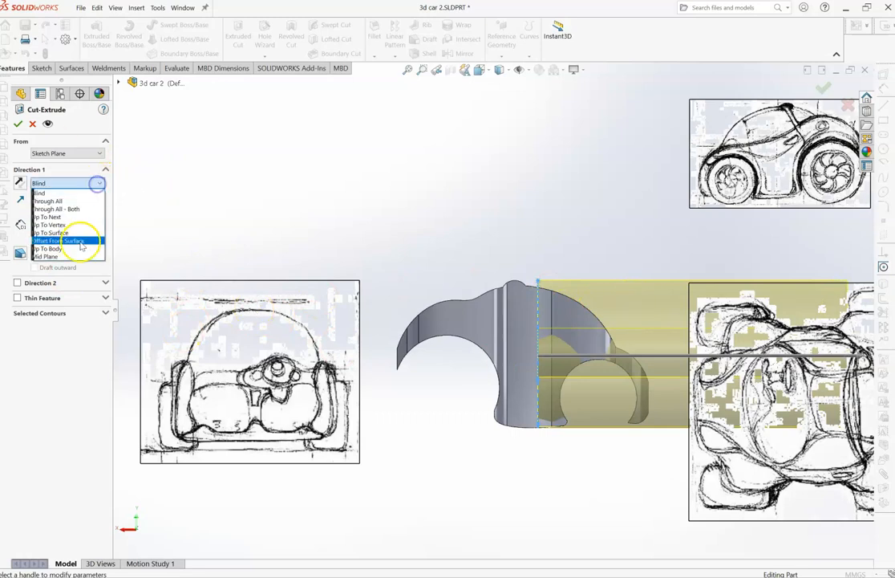
pyautogui.click(76, 259)
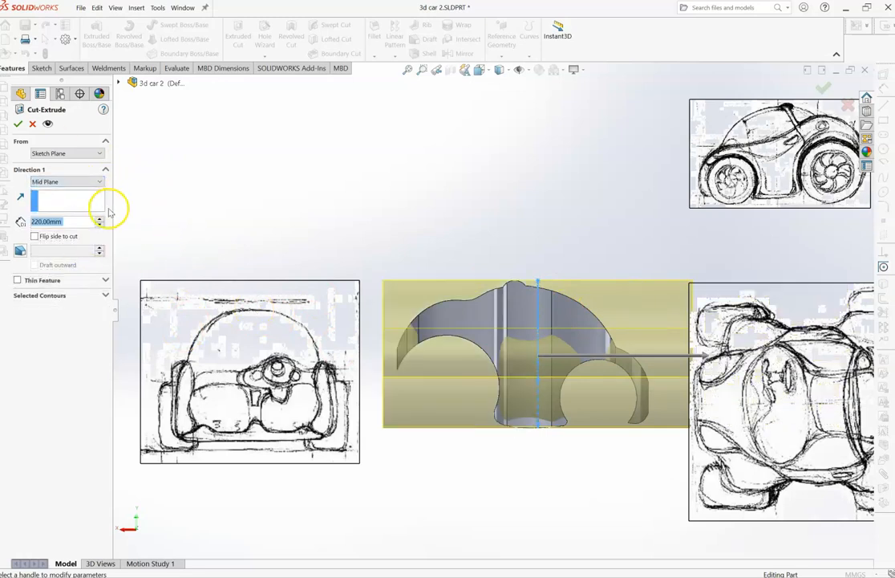
# - Set the depth of the cut to 210 mm so it spans the whole car body
pyautogui.click(98, 225)
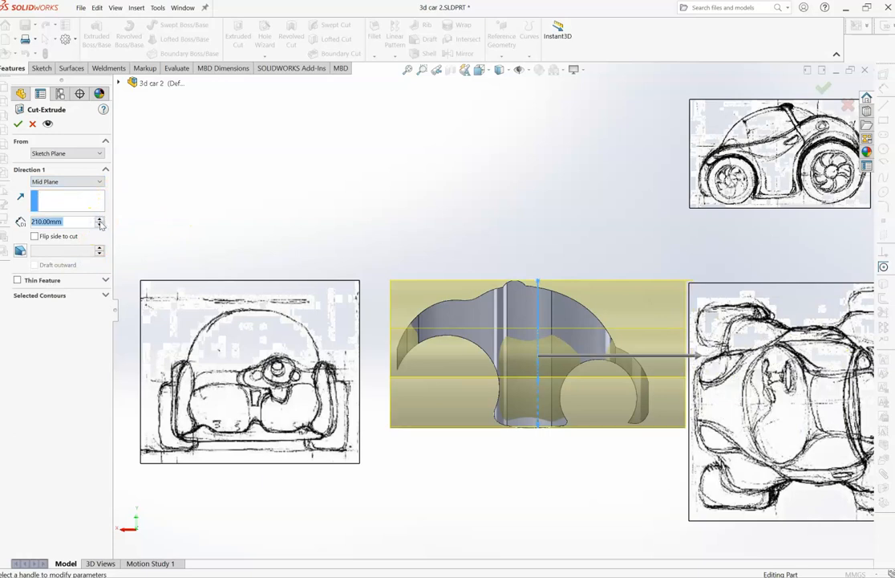
pyautogui.click(100, 220)
pyautogui.click(99, 220)
pyautogui.click(99, 220)
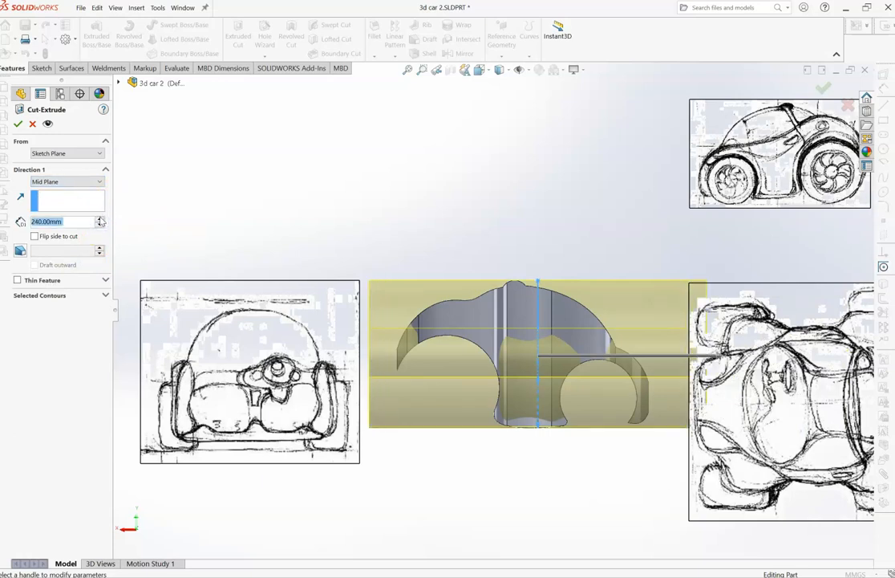
pyautogui.click(99, 220)
pyautogui.click(99, 220)
pyautogui.click(99, 220)
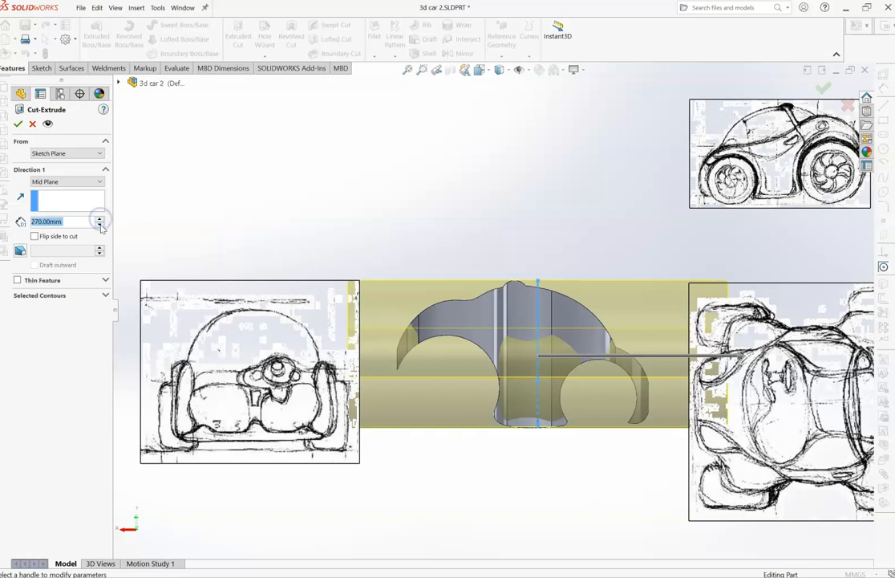
pyautogui.click(100, 225)
pyautogui.click(99, 226)
pyautogui.click(99, 226)
pyautogui.click(99, 225)
pyautogui.click(99, 226)
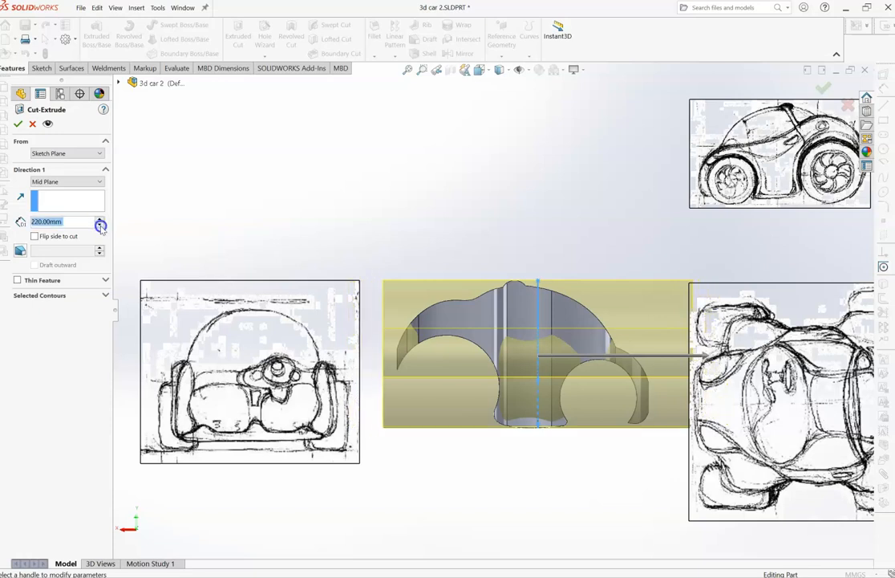
pyautogui.click(101, 226)
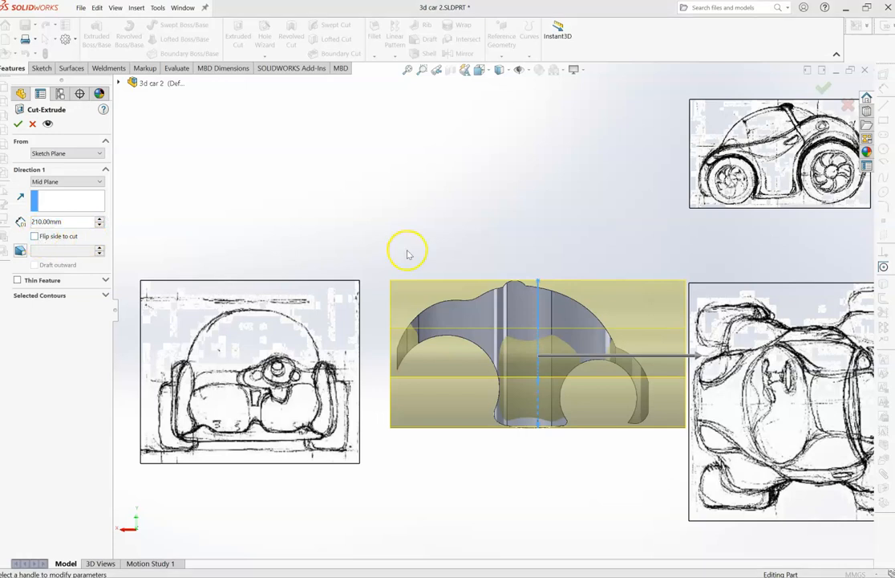
# - Flip the side to cut so the material outside the front-view outline is removed, check the preview all around, and apply the cut
pyautogui.click(34, 236)
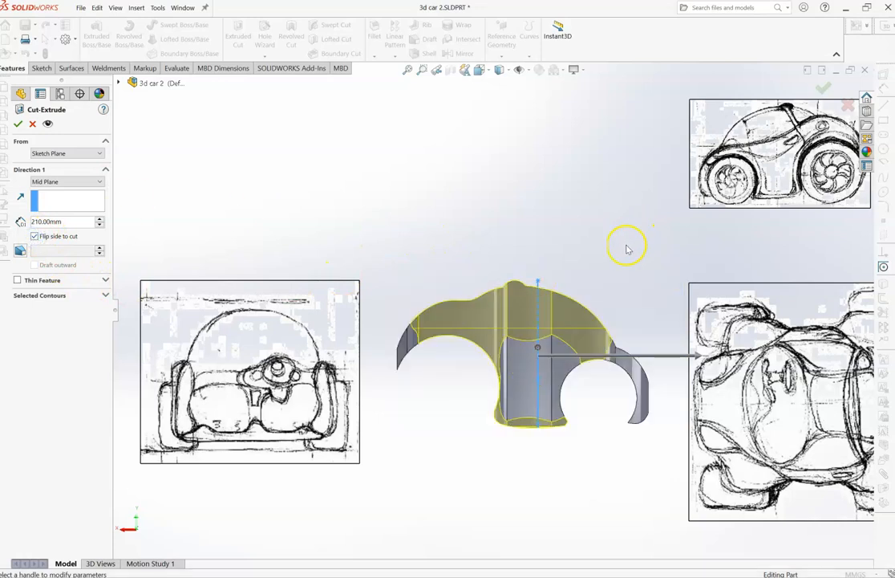
pyautogui.press('Left')
pyautogui.press('Left')
pyautogui.press('Left')
pyautogui.press('Left')
pyautogui.press('Left')
pyautogui.press('Left')
pyautogui.press('Left')
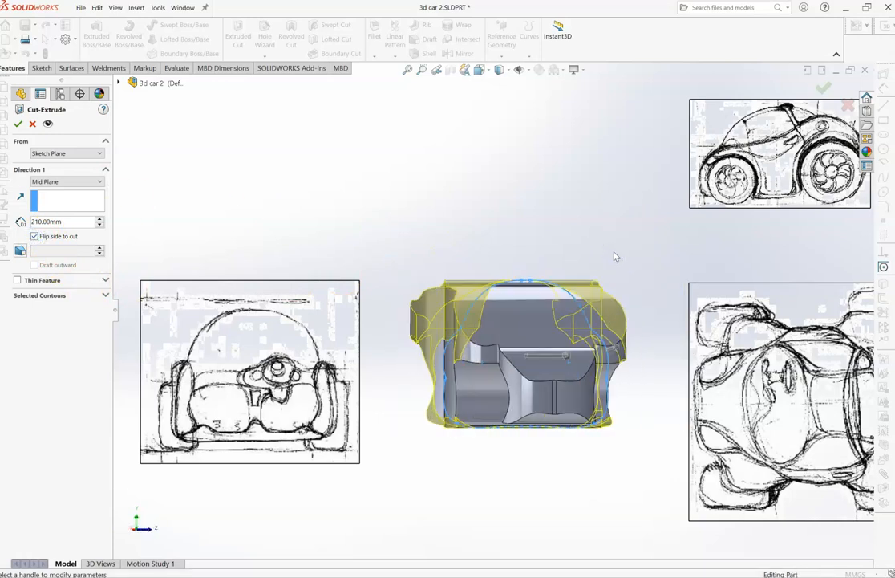
pyautogui.press('Left')
pyautogui.press('Left')
pyautogui.press('Left')
pyautogui.press('Left')
pyautogui.press('Left')
pyautogui.press('Left')
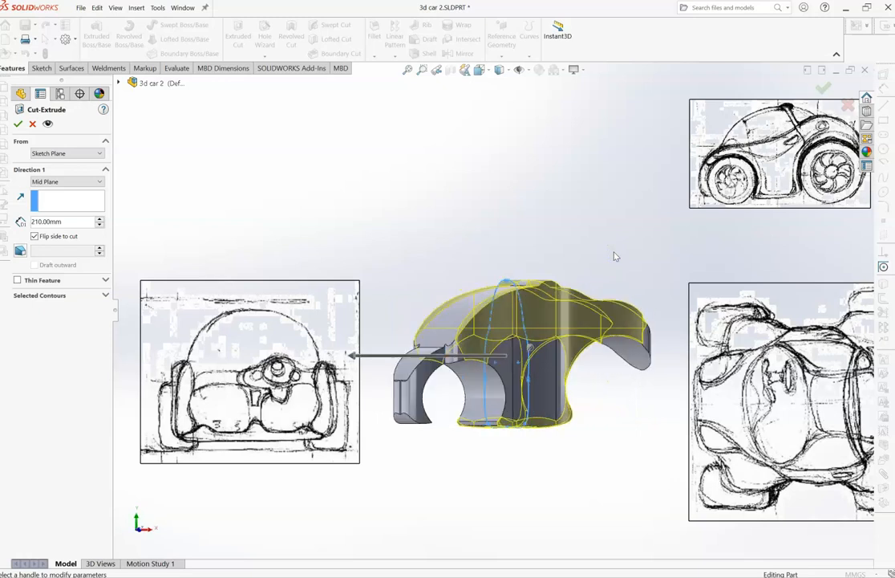
pyautogui.press('Left')
pyautogui.press('Left')
pyautogui.press('Left')
pyautogui.press('Left')
pyautogui.press('Left')
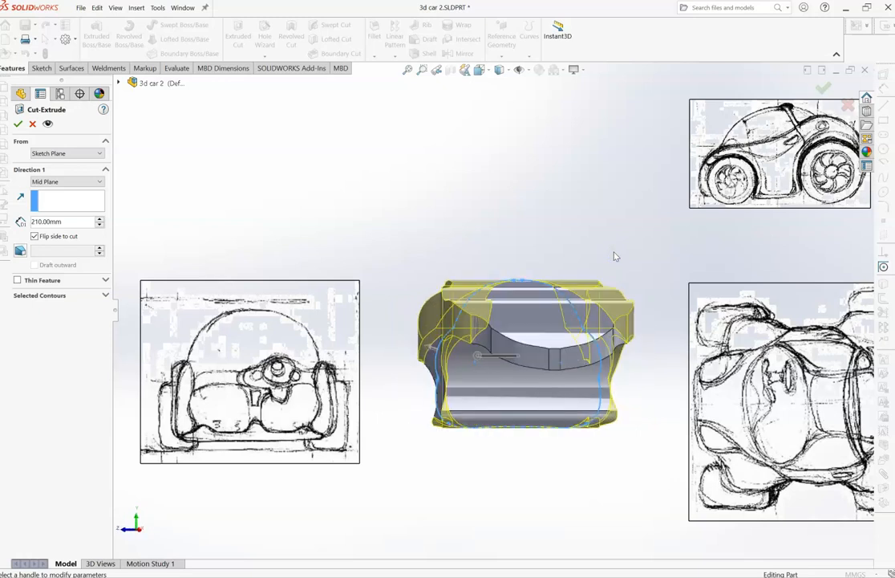
pyautogui.press('Left')
pyautogui.press('Left')
pyautogui.press('Left')
pyautogui.press('Left')
pyautogui.press('Left')
pyautogui.press('Left')
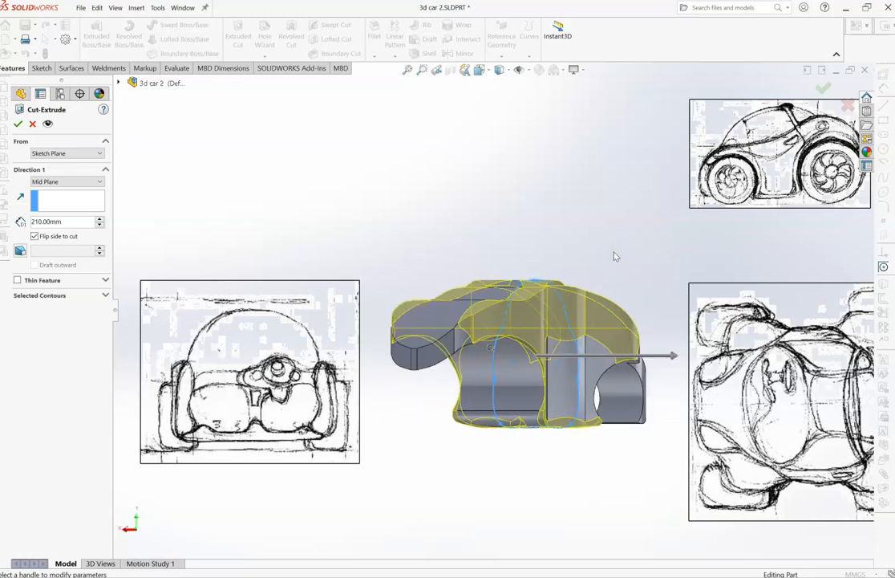
pyautogui.press('Left')
pyautogui.press('Left')
pyautogui.press('Left')
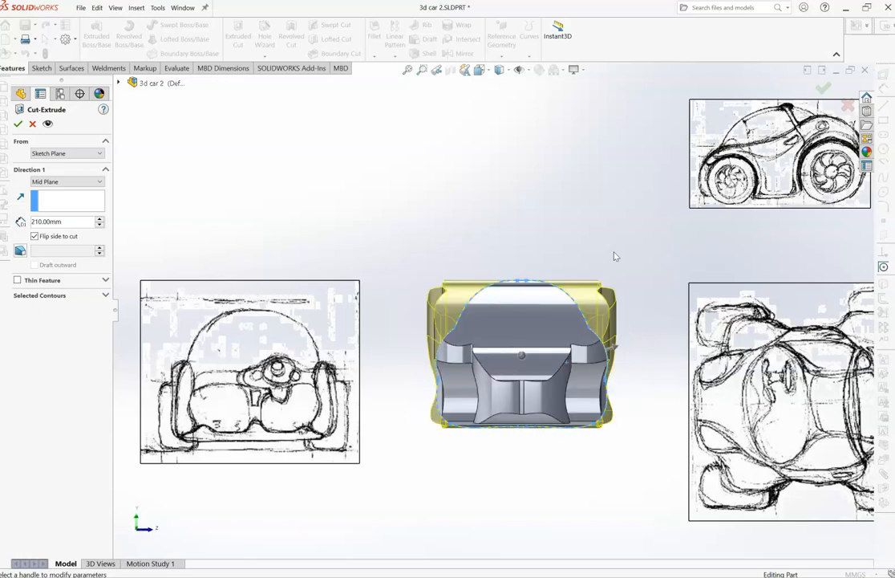
pyautogui.click(19, 126)
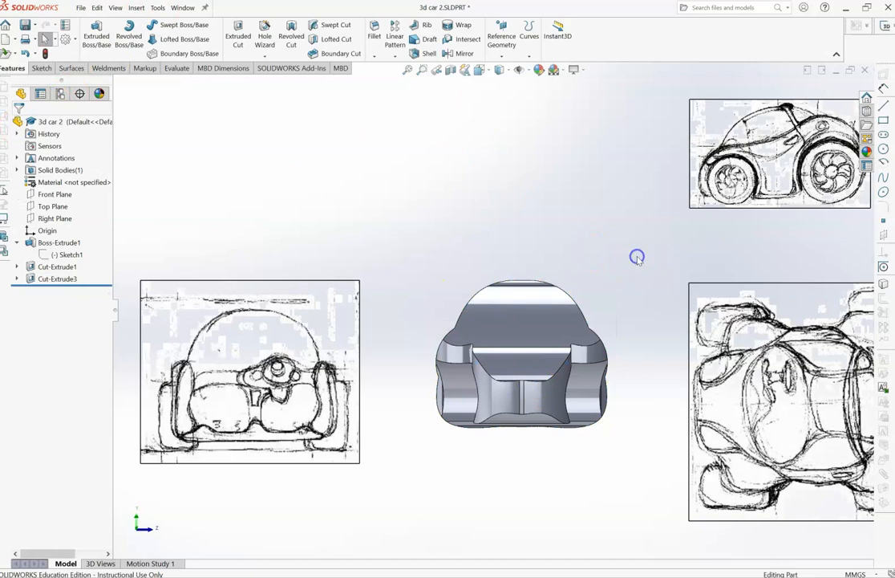
# - Examine the cut car body from all sides
pyautogui.moveTo(636, 256); pyautogui.dragTo(639, 261, button='middle')
pyautogui.press('Left')
pyautogui.press('Left')
pyautogui.press('Left')
pyautogui.press('Left')
pyautogui.press('Left')
pyautogui.press('Left')
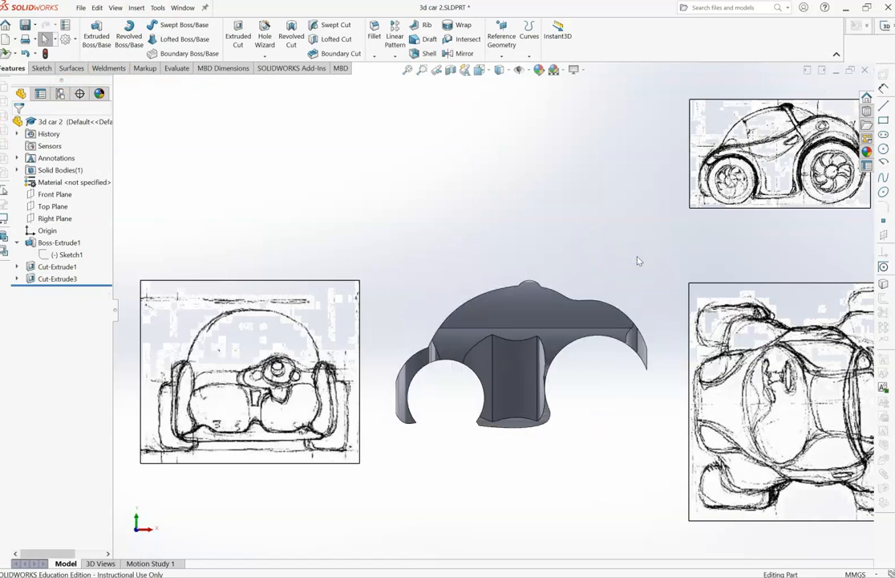
pyautogui.press('Left')
pyautogui.press('Left')
pyautogui.press('Left')
pyautogui.press('Left')
pyautogui.press('Left')
pyautogui.press('Left')
pyautogui.press('Left')
pyautogui.press('Left')
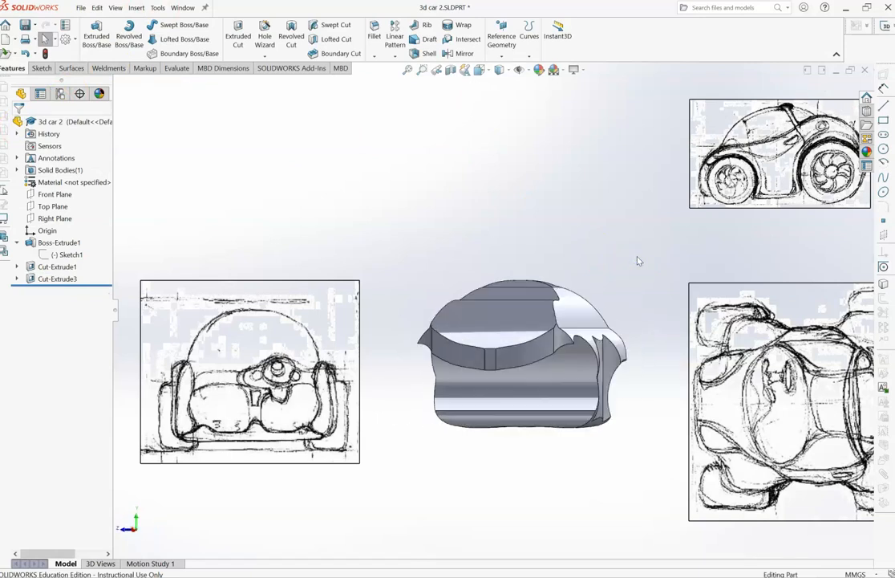
pyautogui.press('Left')
pyautogui.press('Left')
pyautogui.press('Left')
pyautogui.press('Left')
pyautogui.press('Left')
pyautogui.press('Left')
pyautogui.press('Left')
pyautogui.press('Left')
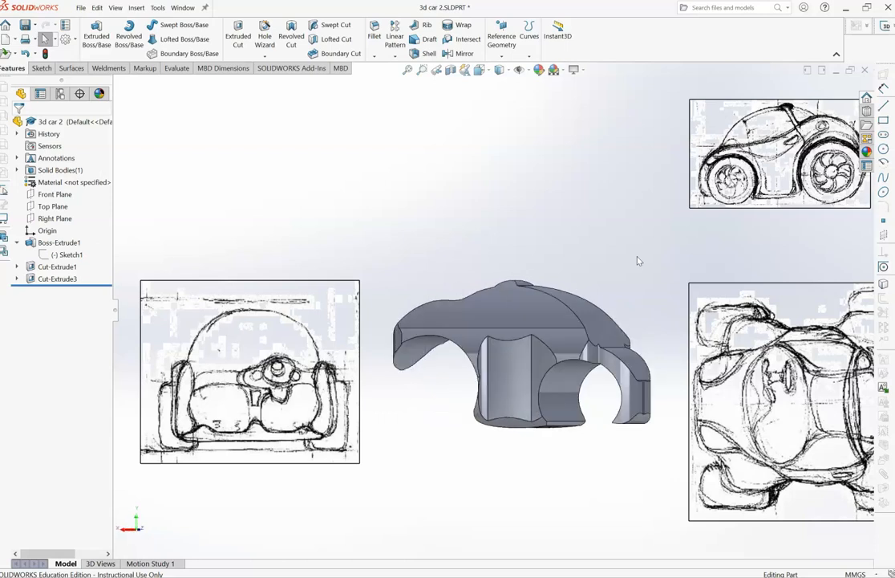
pyautogui.press('Left')
pyautogui.press('Left')
pyautogui.press('Left')
pyautogui.press('Left')
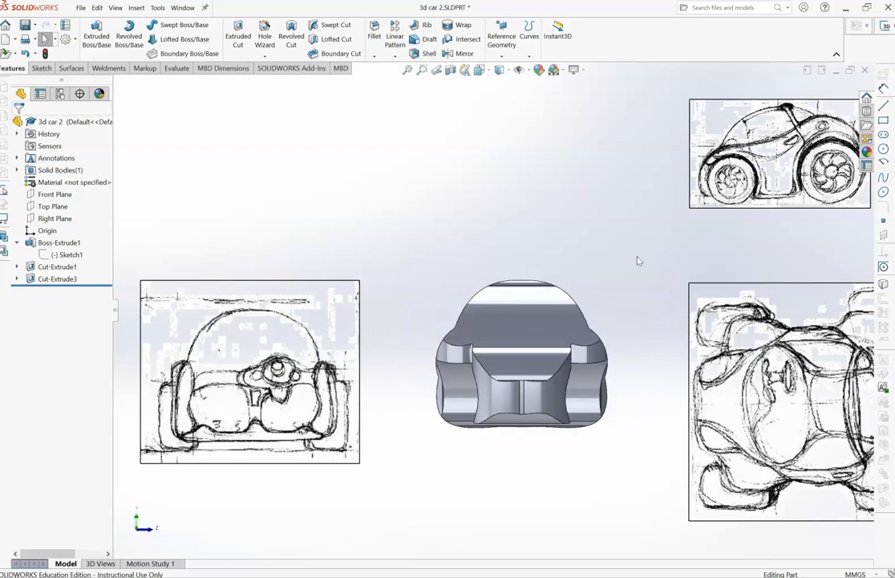